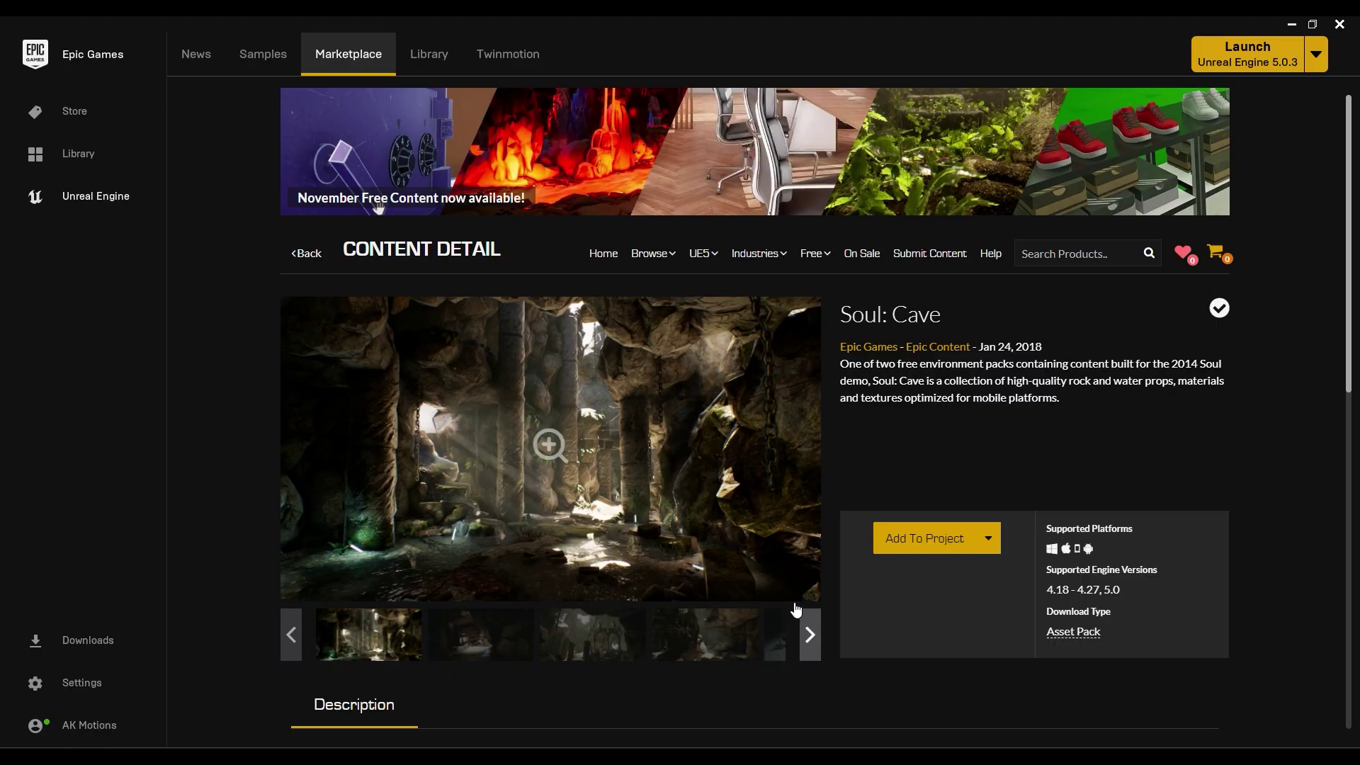
# Browse the preview images of the Soul: Cave and Landscape Backgrounds asset packs.
pyautogui.click(807, 634)
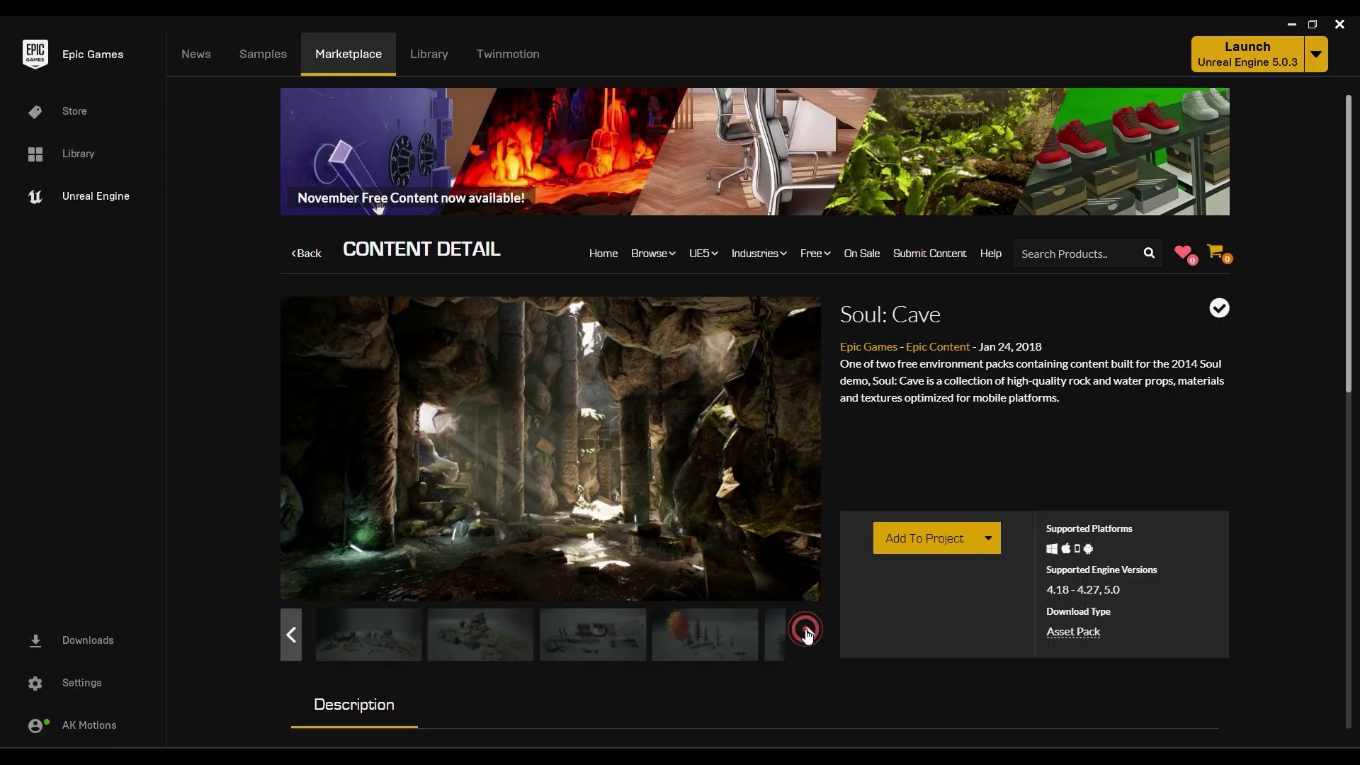
pyautogui.click(487, 634)
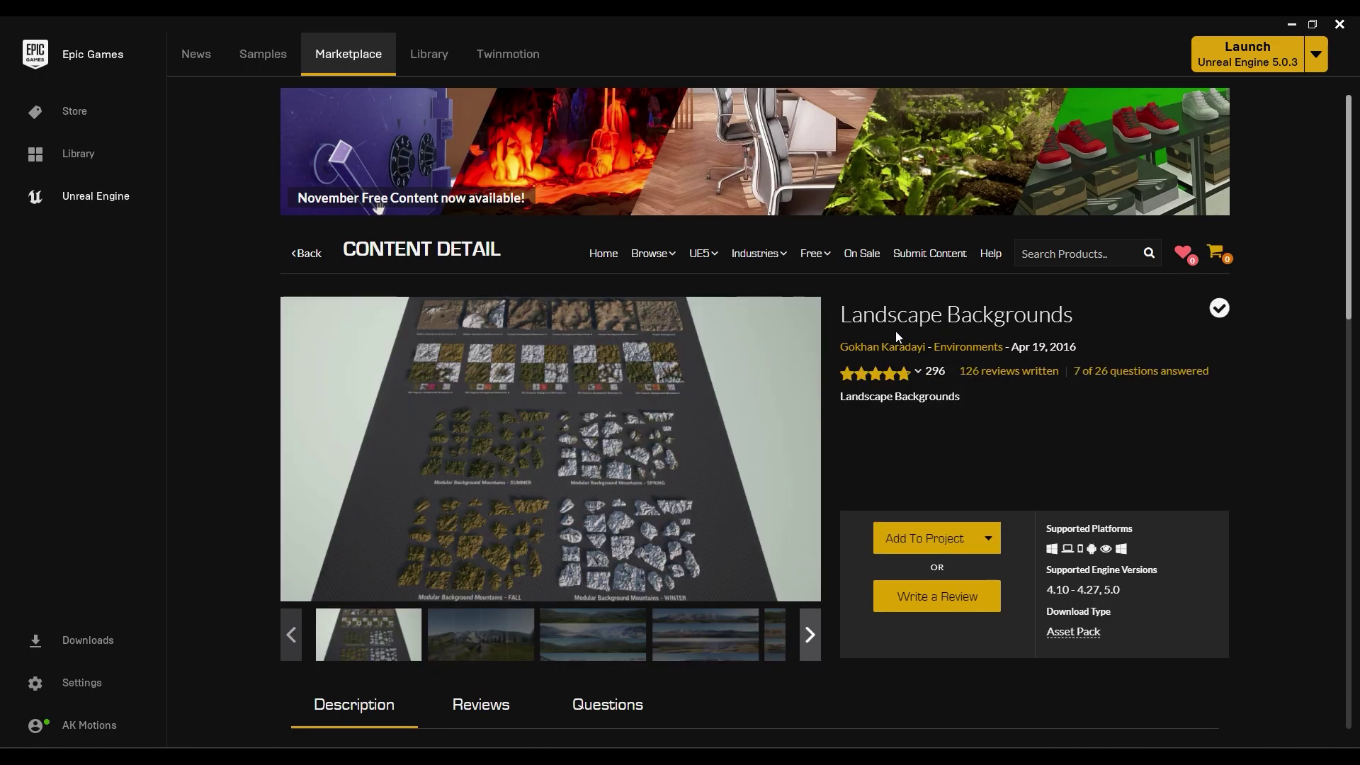
pyautogui.click(699, 639)
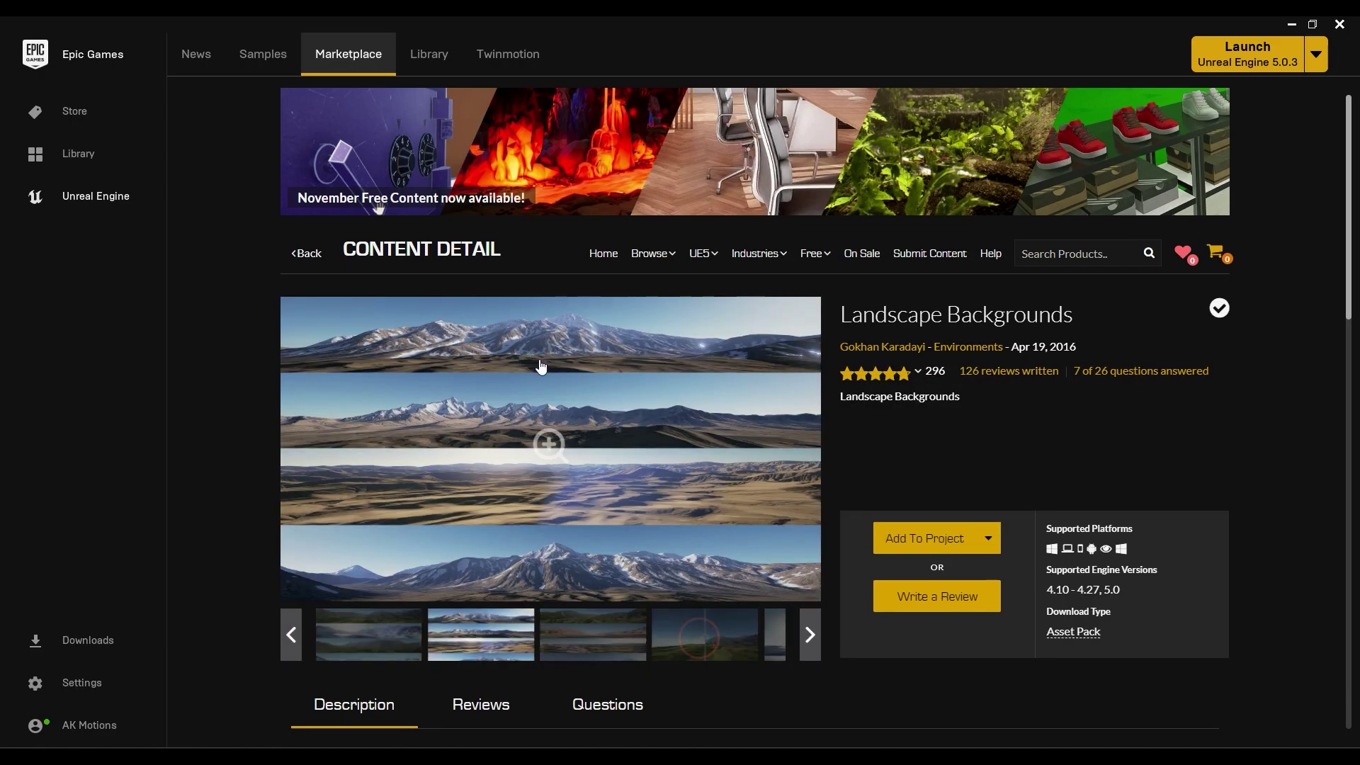
pyautogui.click(777, 651)
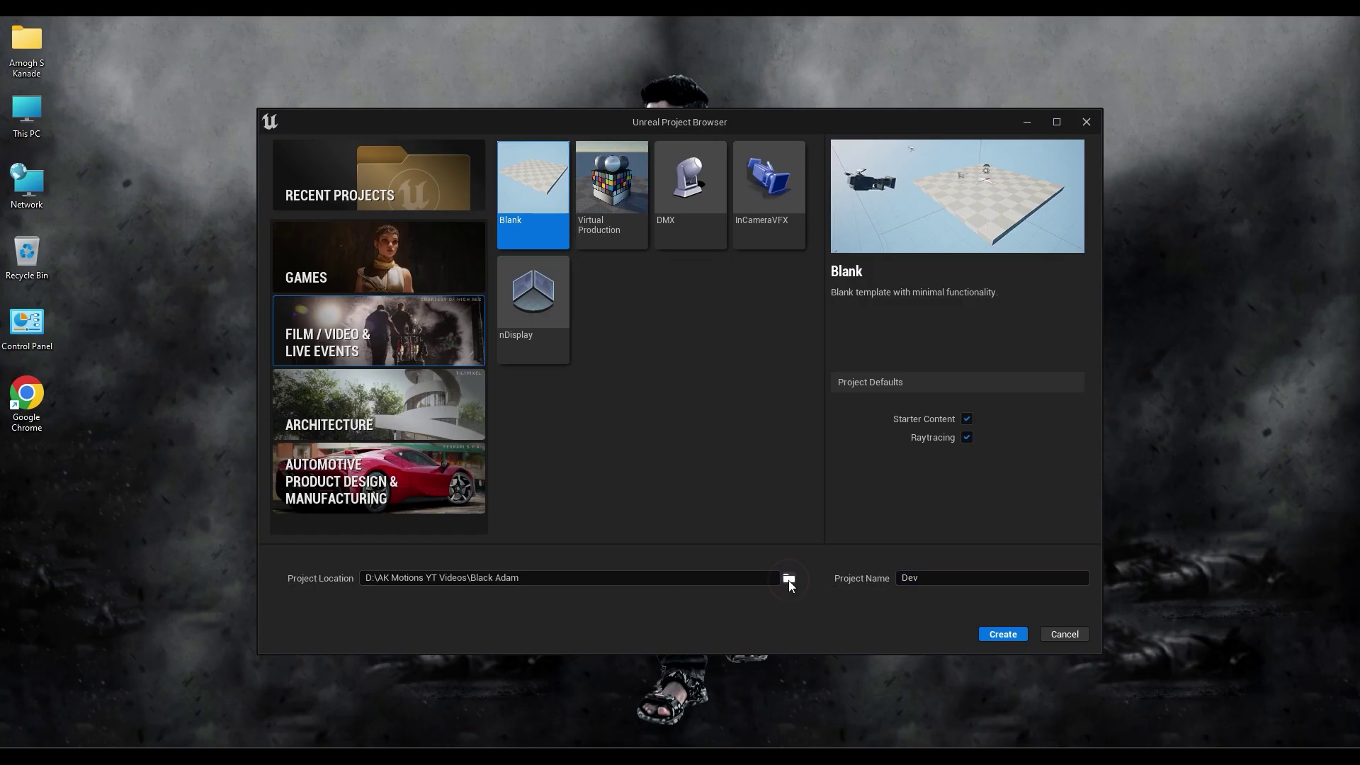
# Create the Blank film project Dev with starter content and ray tracing, and delete all default actors from the level.
pyautogui.click(1002, 635)
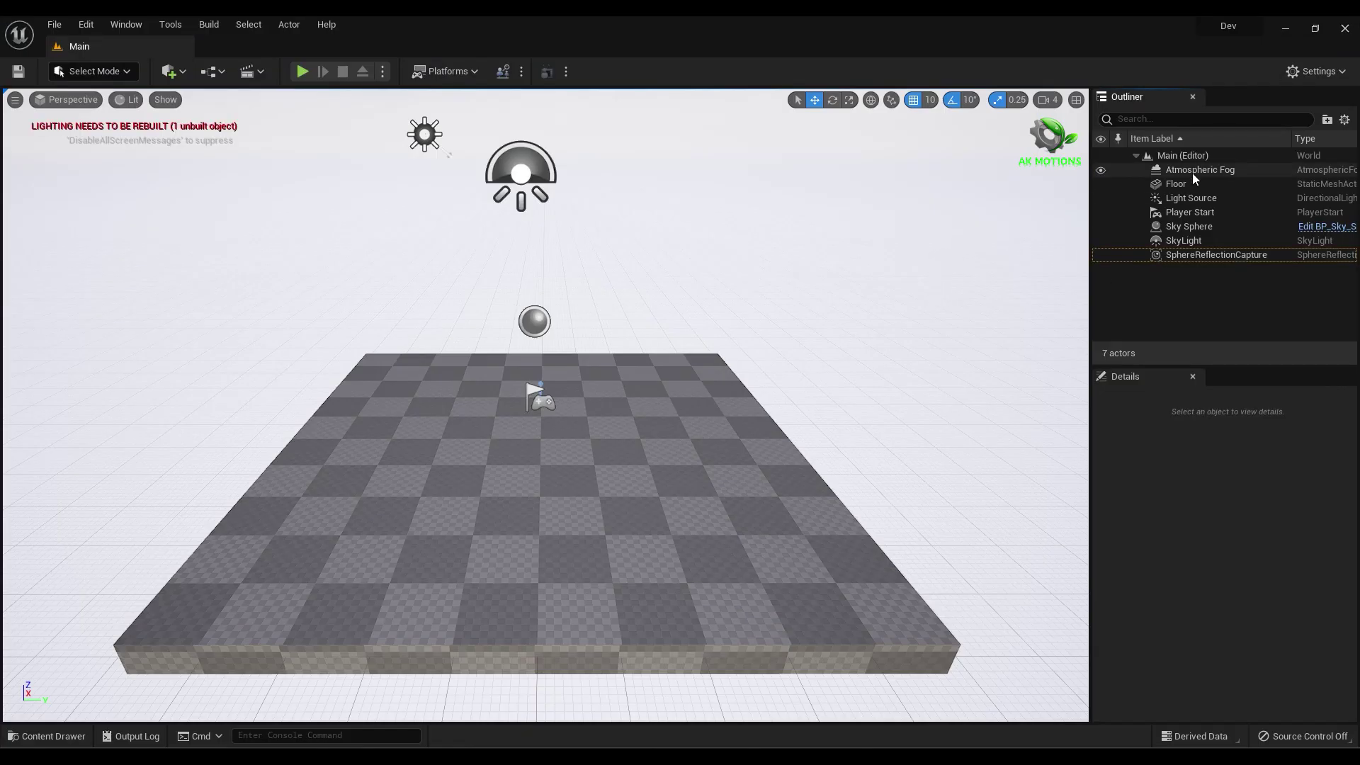
pyautogui.click(1197, 170)
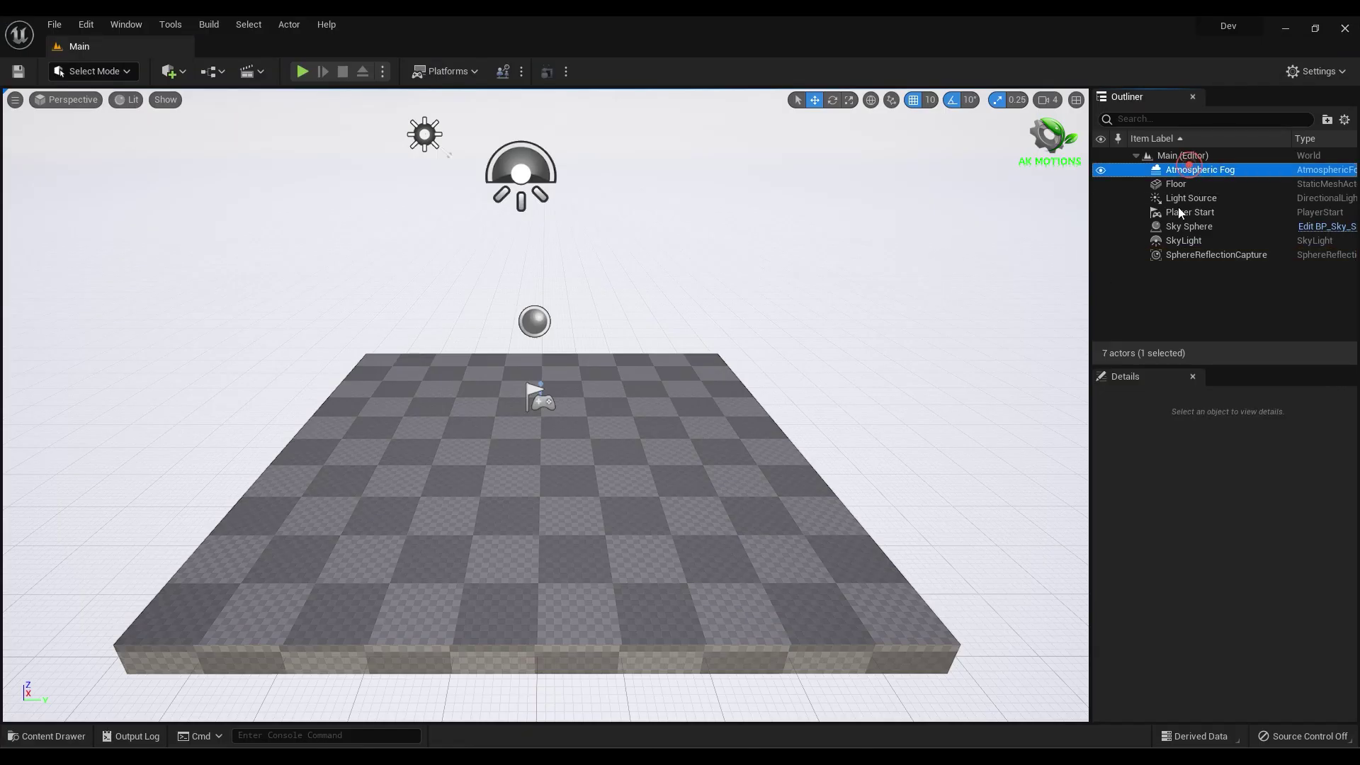
pyautogui.keyDown('shift'); pyautogui.click(1179, 256); pyautogui.keyUp('shift')
pyautogui.press('Delete')
pyautogui.click(616, 441)
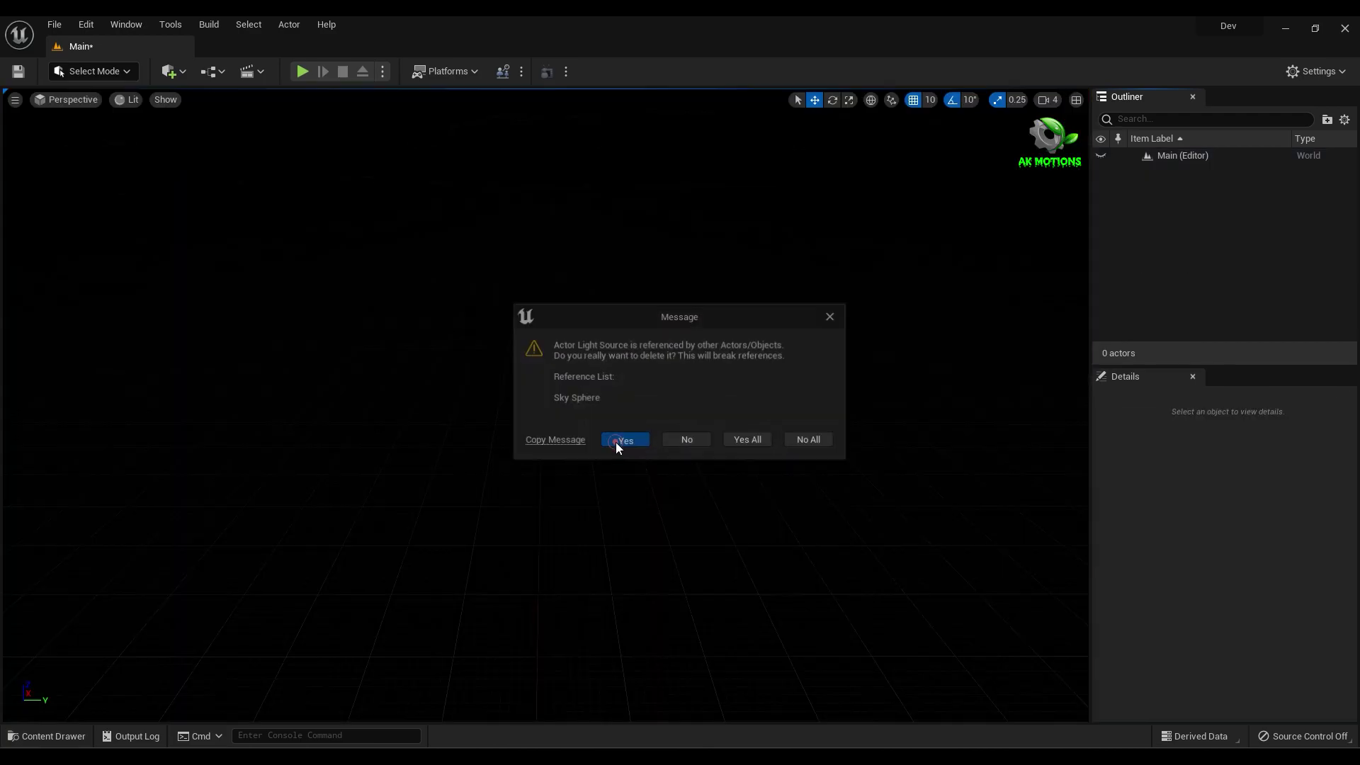
# Use the Env. Light Mixer to create a sky light, atmospheric light 0, sky atmosphere, volumetric cloud and height fog.
pyautogui.click(125, 25)
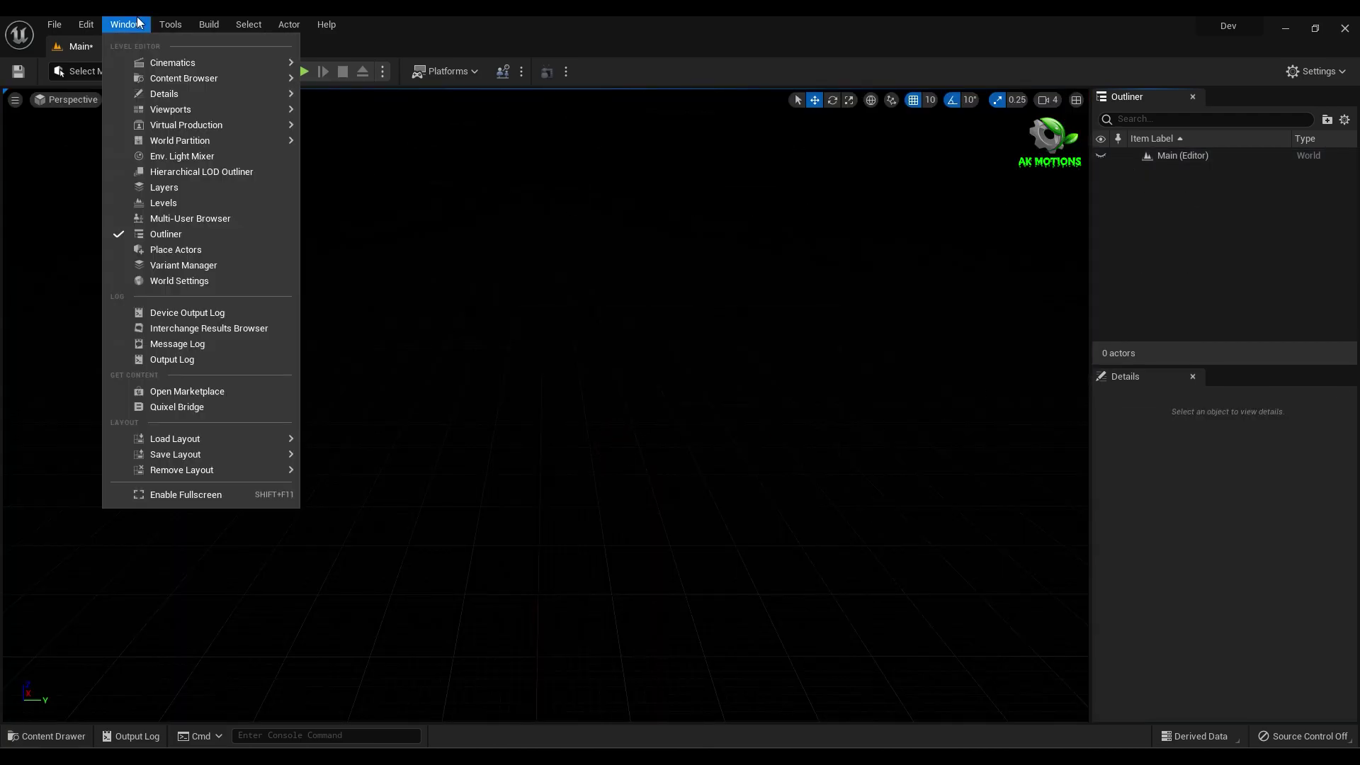
pyautogui.click(181, 158)
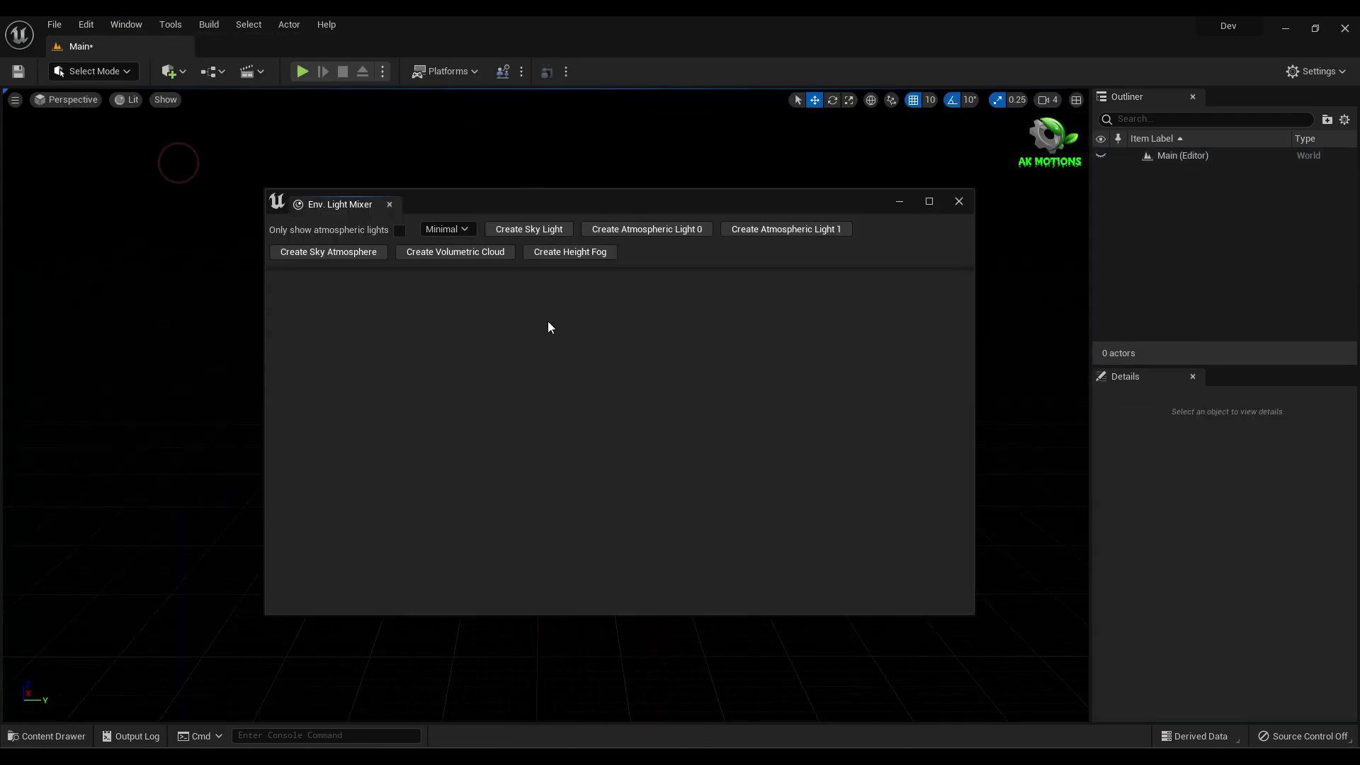
pyautogui.click(520, 227)
pyautogui.click(581, 224)
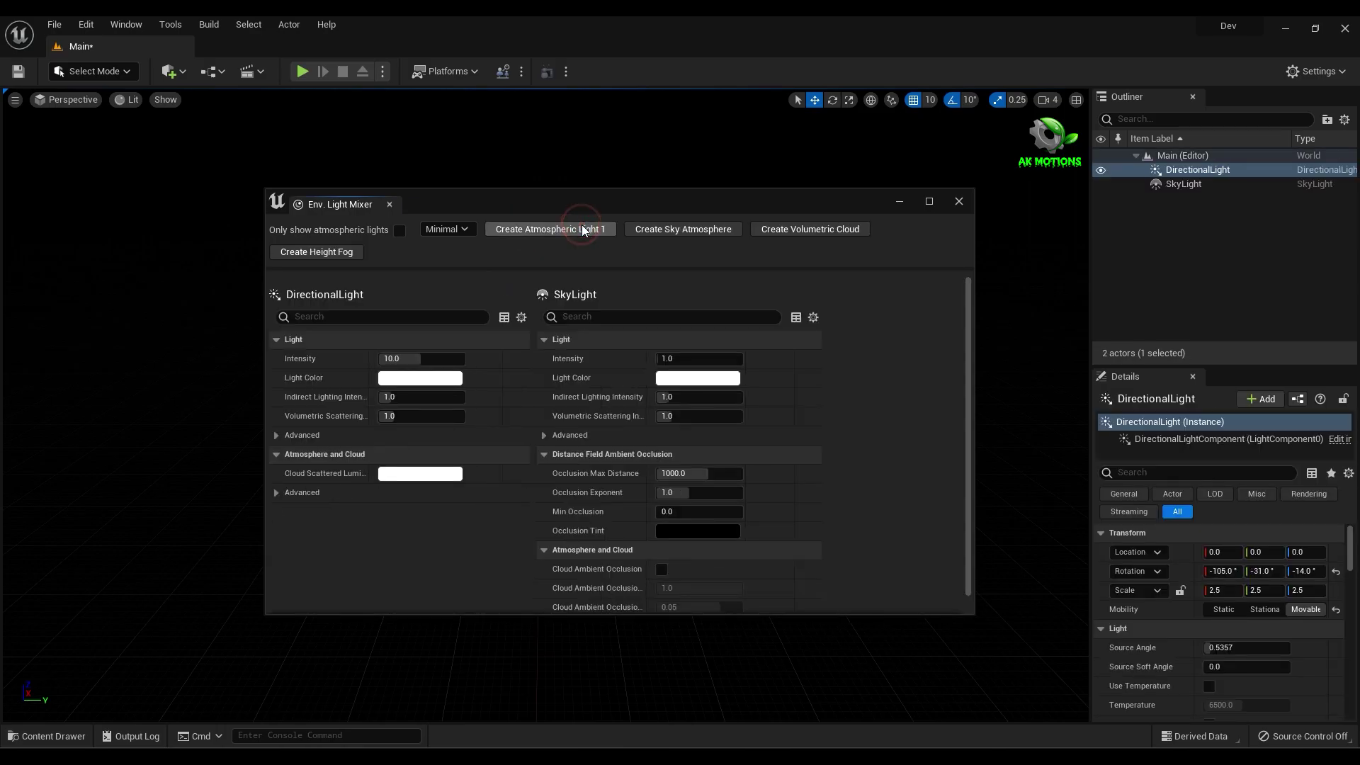
pyautogui.click(671, 230)
pyautogui.click(707, 238)
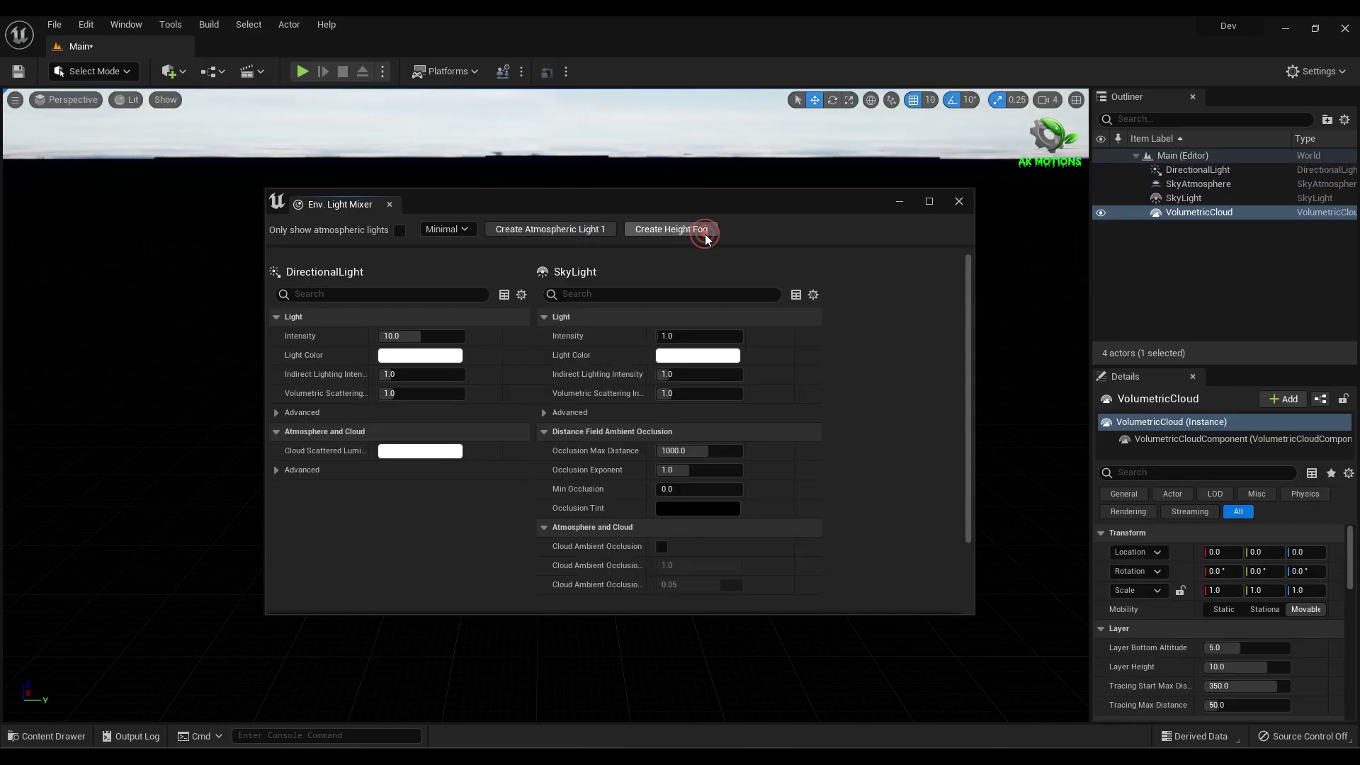
pyautogui.click(666, 229)
pyautogui.scroll(-15, 493, 494)
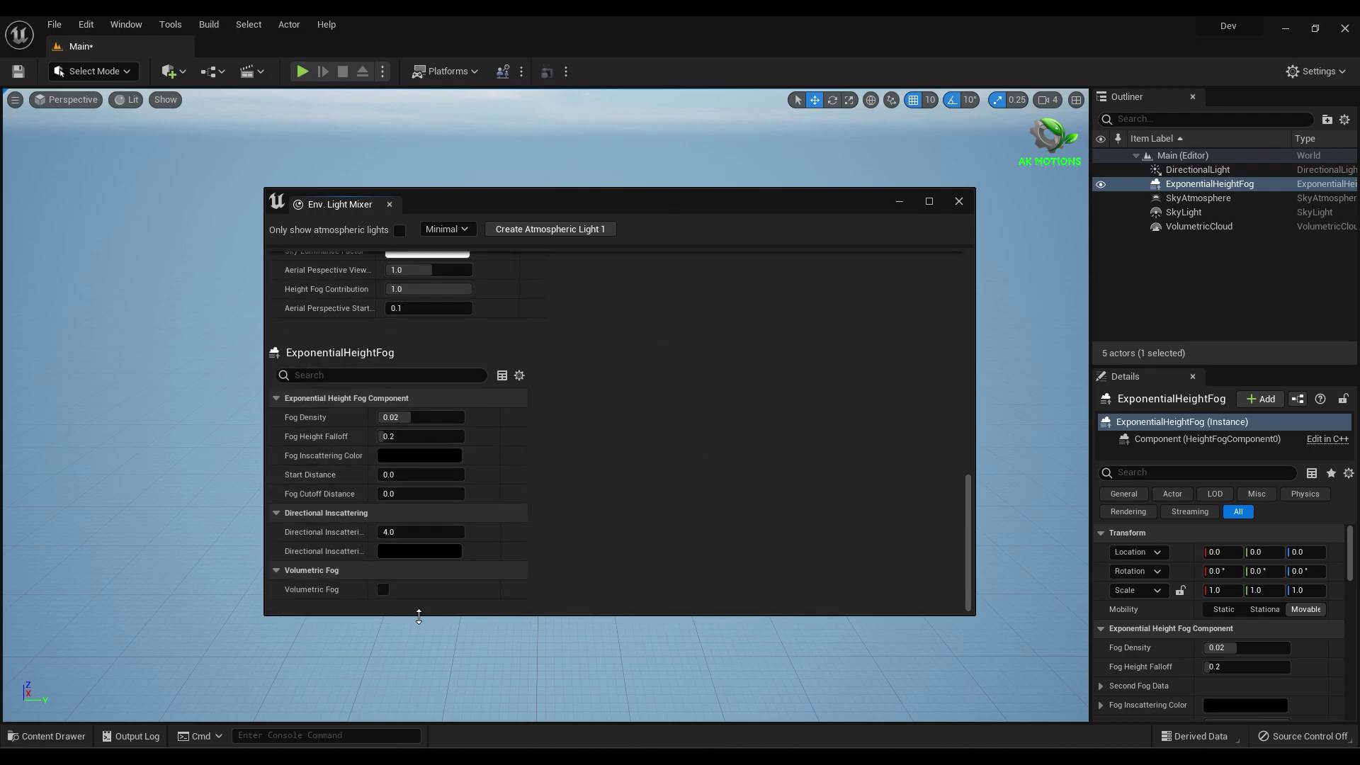
pyautogui.scroll(15, 555, 516)
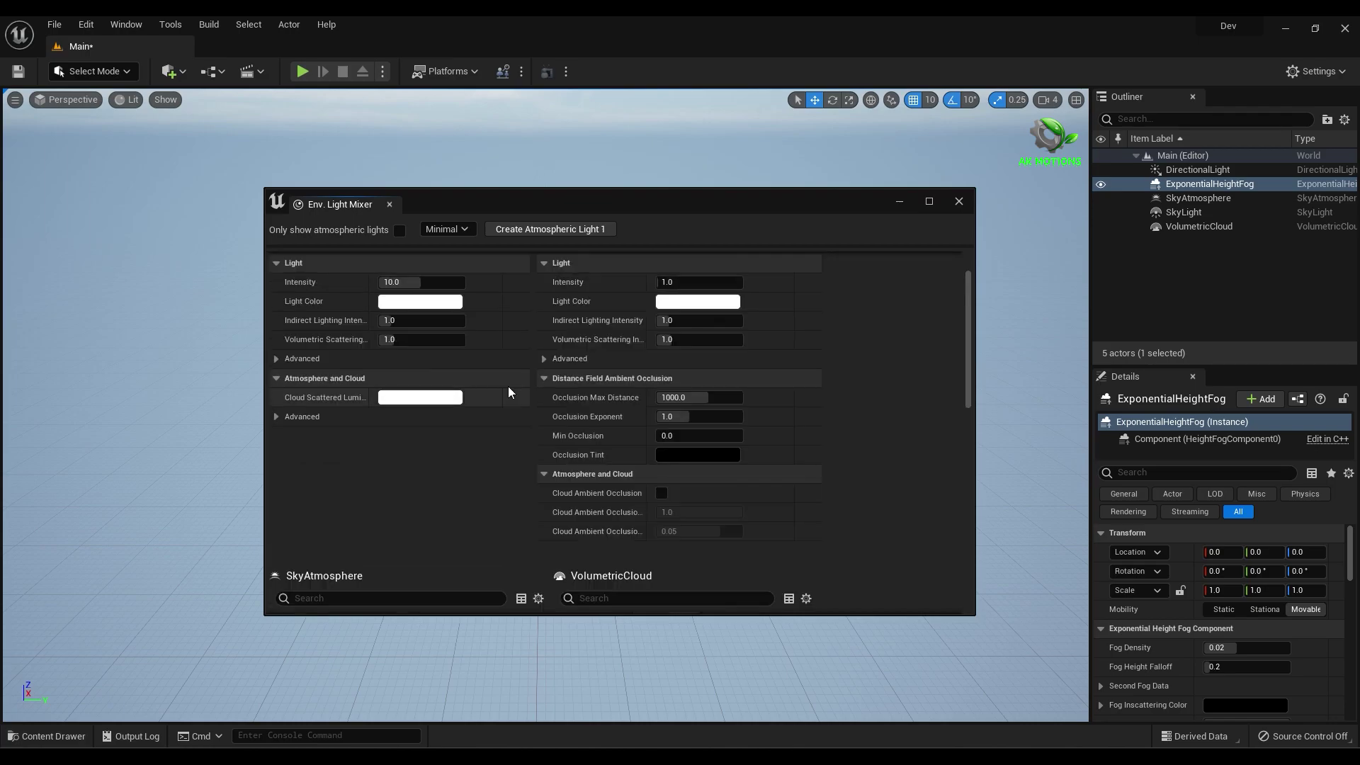
pyautogui.click(958, 201)
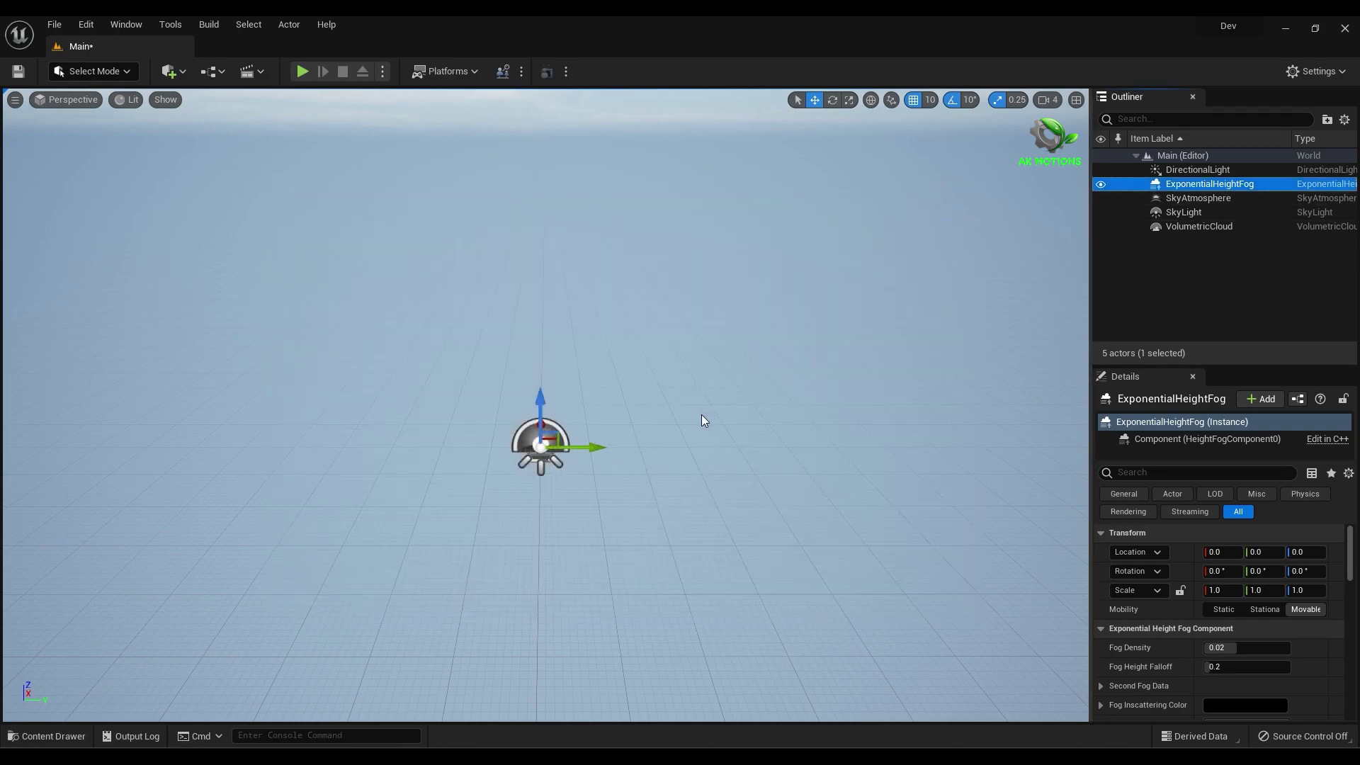
# Create a new landscape that fills the world, with 32 × 32 components and 63×63-quad sections.
pyautogui.click(116, 72)
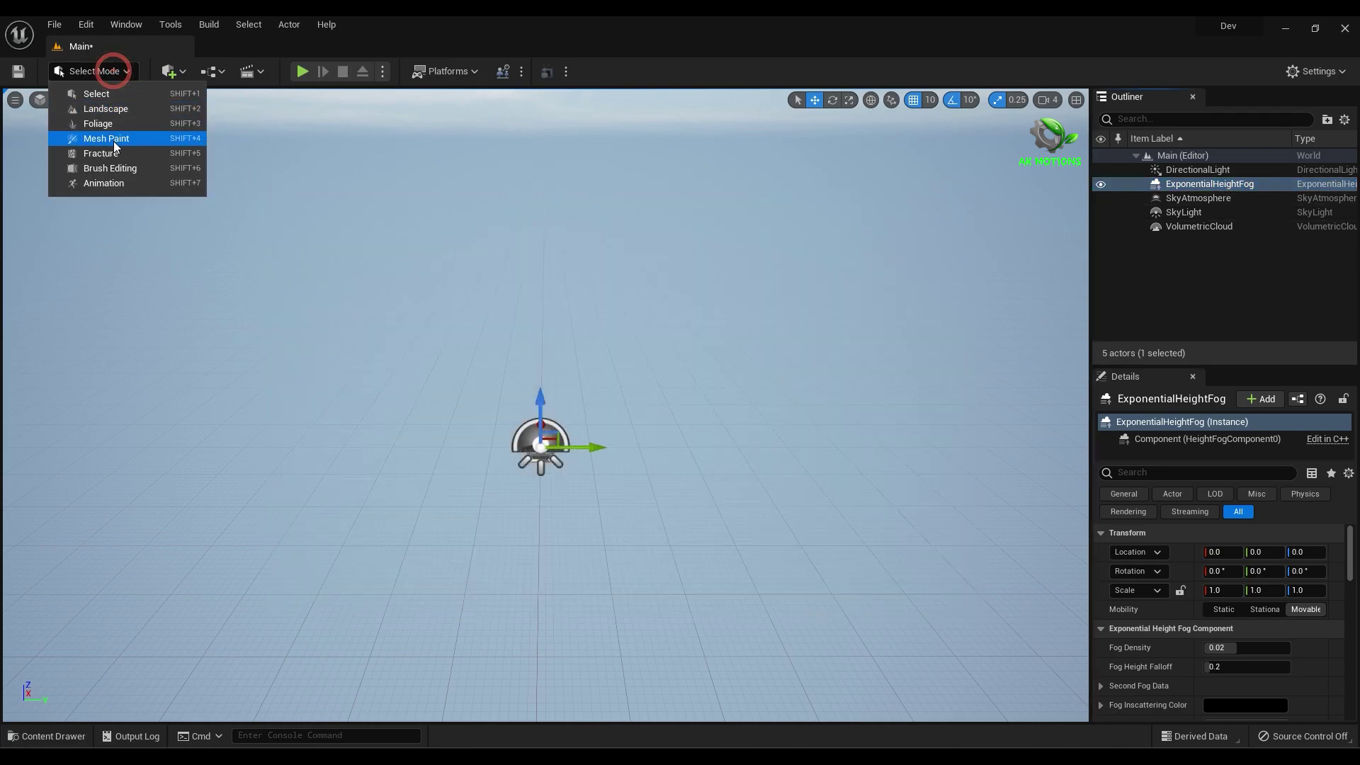
pyautogui.click(118, 110)
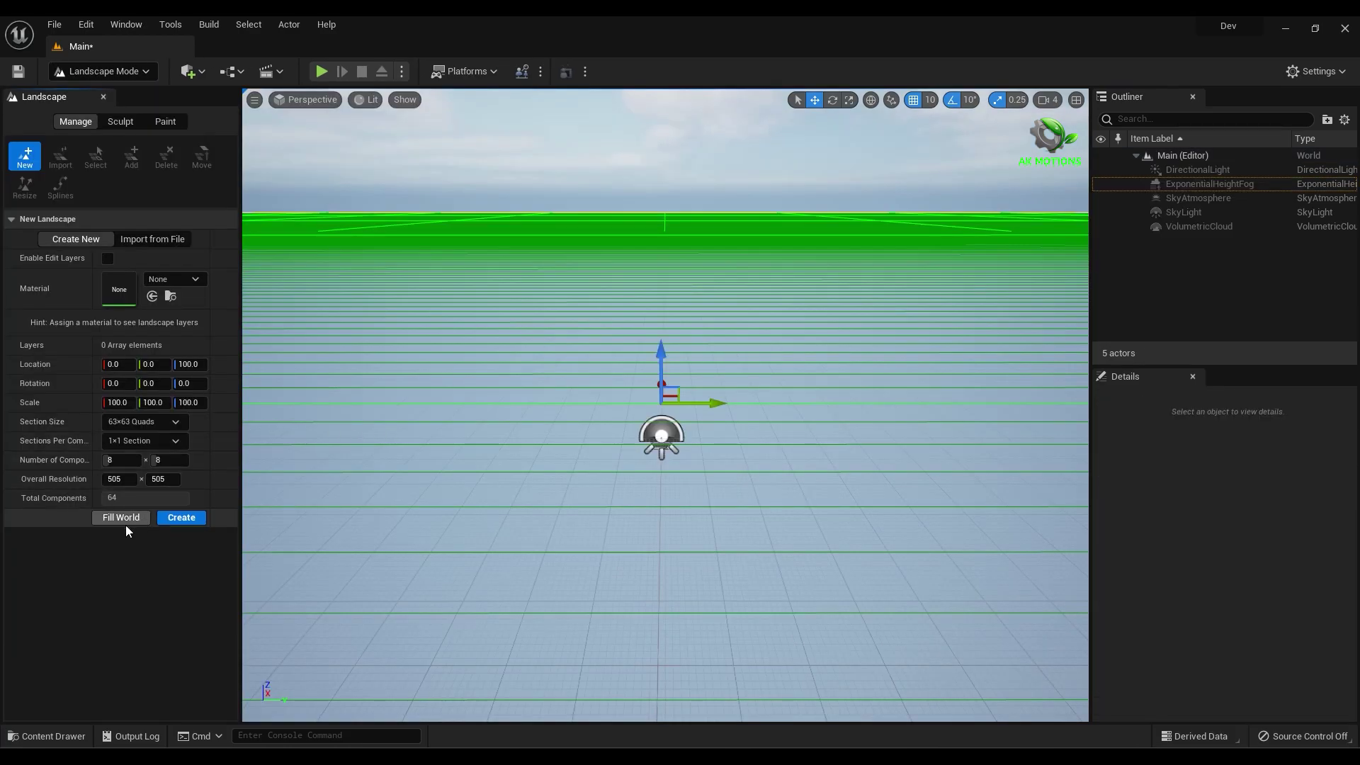
pyautogui.click(119, 522)
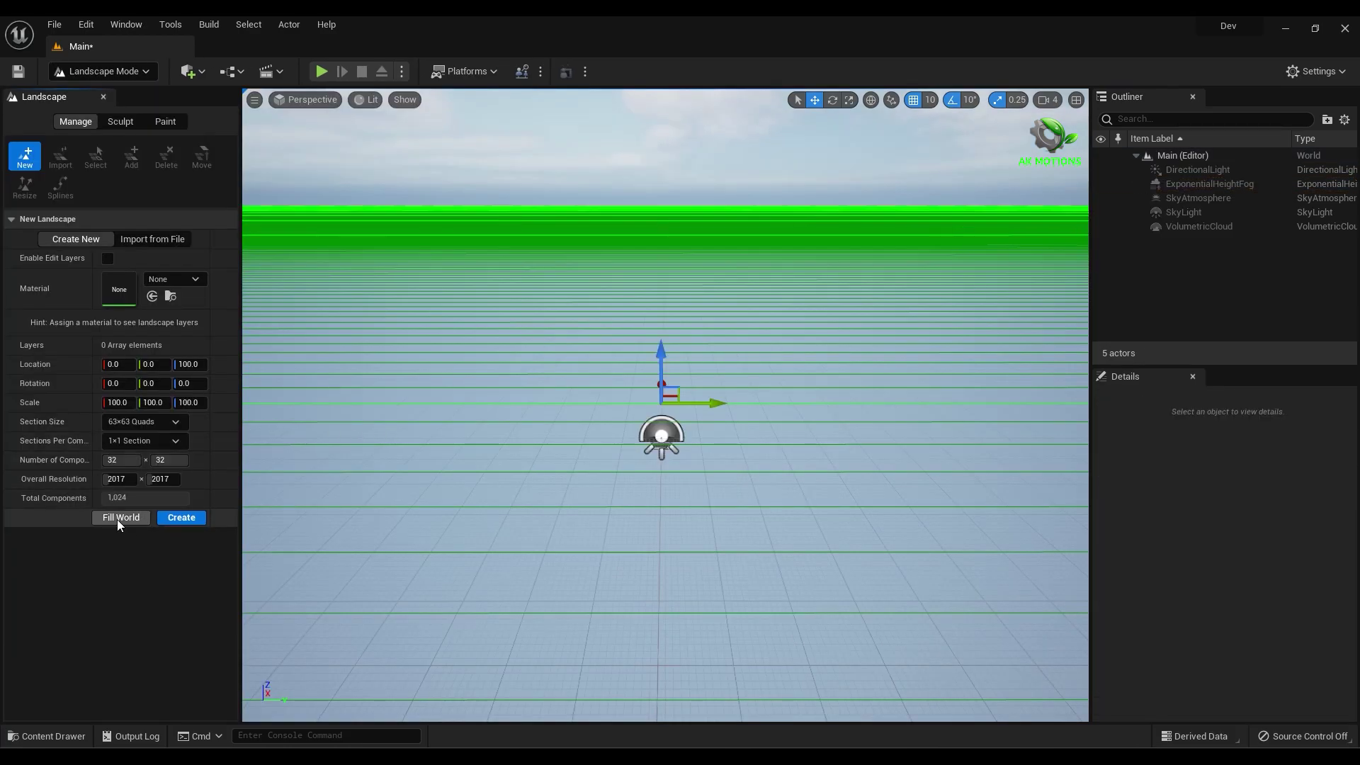
pyautogui.click(185, 520)
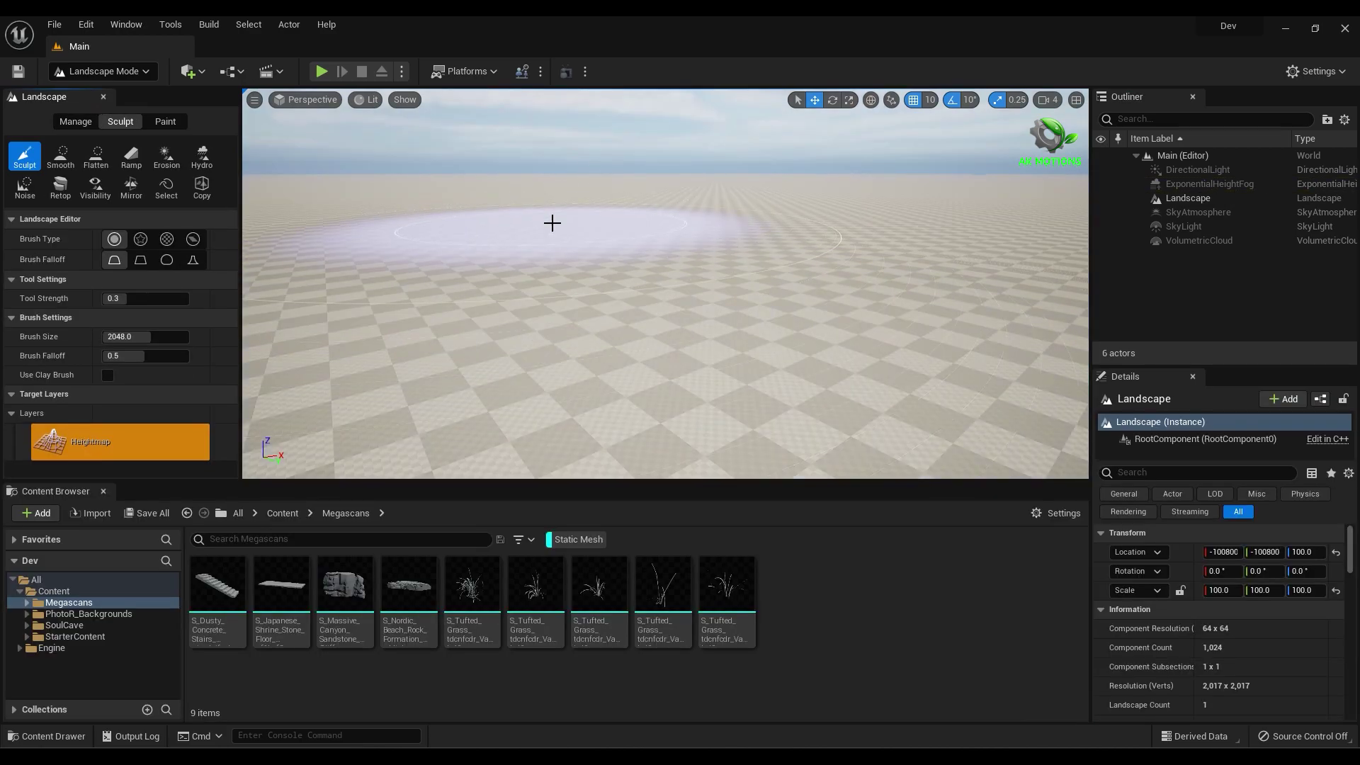
# Sculpt a large raised hill on the landscape with tool strength 0.3 and brush size 2048.
pyautogui.moveTo(552, 222)
pyautogui.mouseDown()
pyautogui.moveTo(536, 208)
pyautogui.moveTo(673, 248)
pyautogui.moveTo(673, 233)
pyautogui.mouseUp()
pyautogui.moveTo(467, 217); pyautogui.dragTo(695, 249)
pyautogui.moveTo(695, 248); pyautogui.dragTo(356, 216, button='right')
pyautogui.press('e')
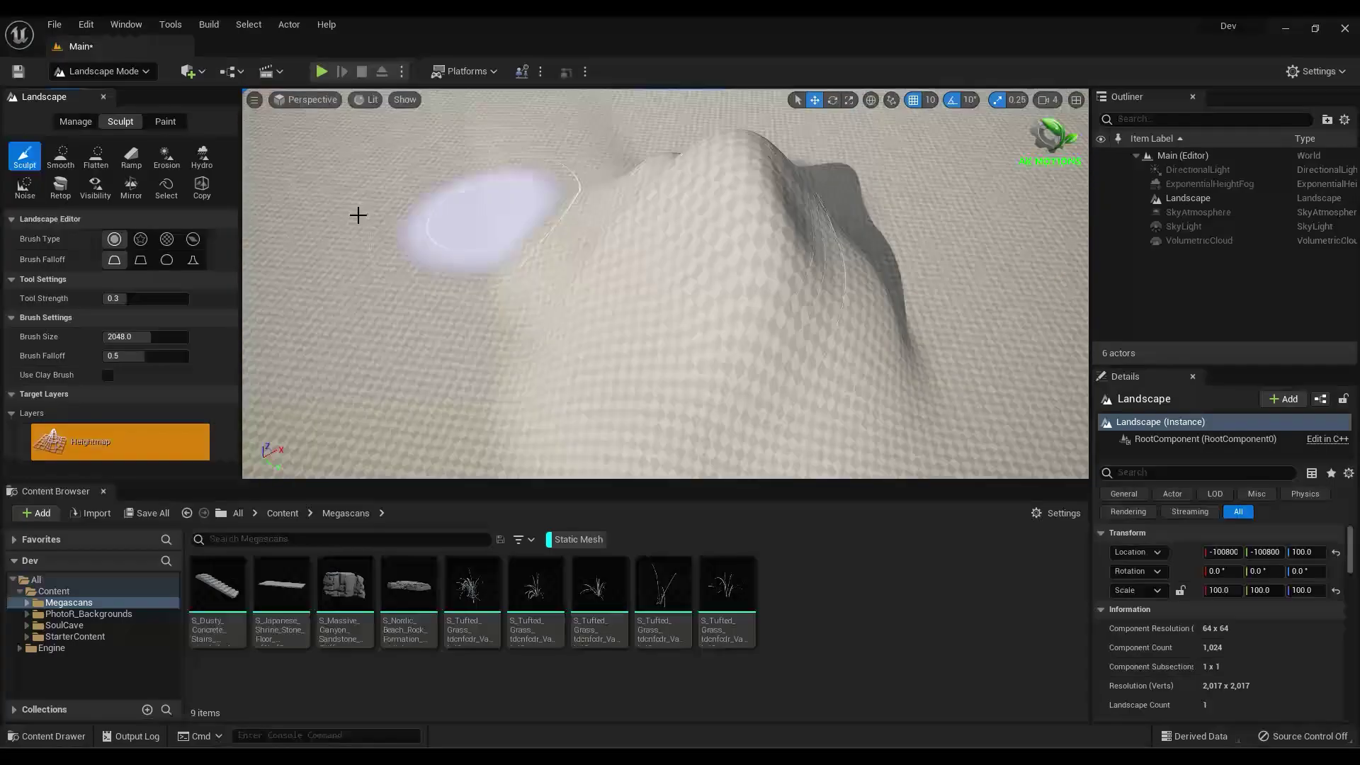
# Smooth and flatten the hill into a flat-topped plateau and sculpt low mounds in the terrain around it.
pyautogui.click(60, 155)
pyautogui.moveTo(736, 248); pyautogui.dragTo(645, 287)
pyautogui.click(25, 155)
pyautogui.click(95, 156)
pyautogui.press('q')
pyautogui.moveTo(941, 343)
pyautogui.mouseDown(button='right')
pyautogui.moveTo(941, 212)
pyautogui.moveTo(941, 284)
pyautogui.moveTo(779, 283)
pyautogui.mouseUp(button='right')
pyautogui.click(25, 156)
pyautogui.moveTo(388, 288); pyautogui.dragTo(425, 213)
# Erode the plateau's steep sides with tool strength 0.164, threshold 47 and brush size about 231.
pyautogui.click(167, 156)
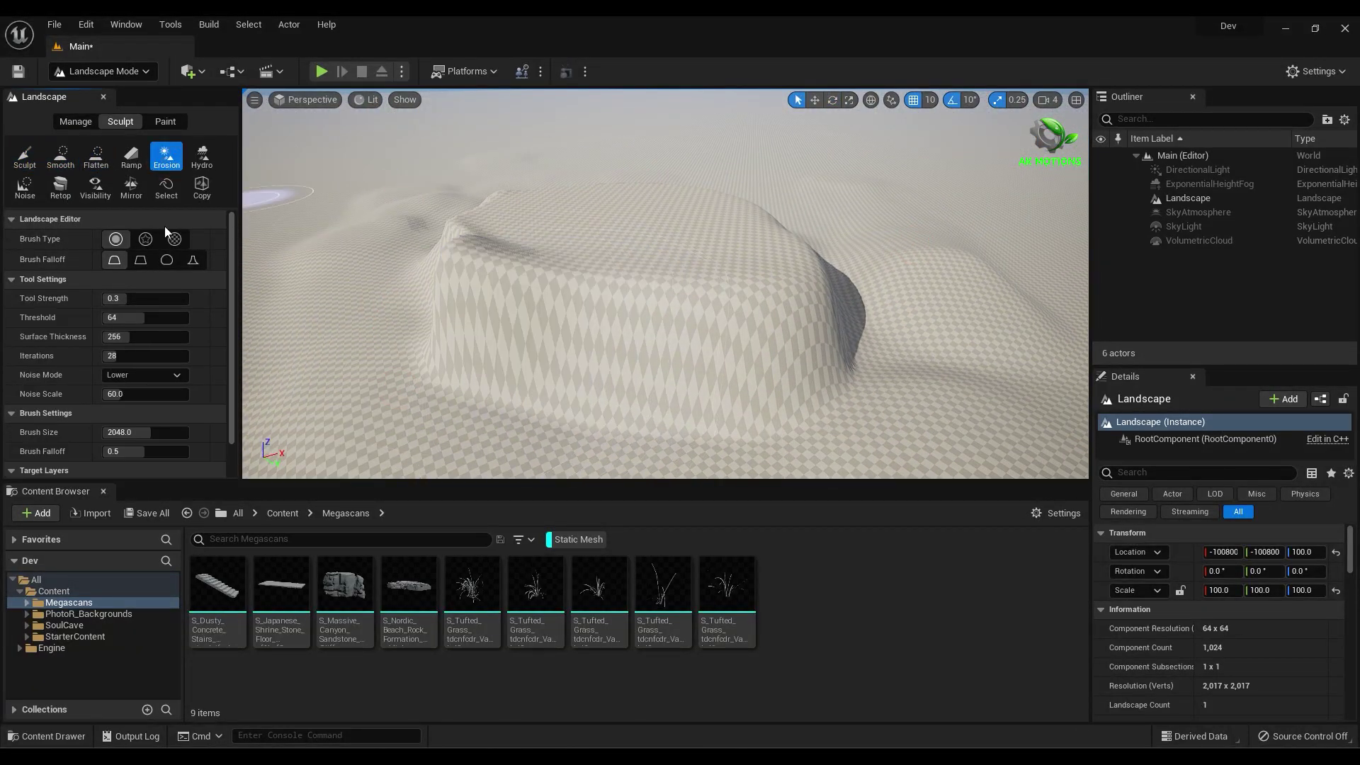
pyautogui.moveTo(128, 298); pyautogui.dragTo(116, 298)
pyautogui.moveTo(146, 317); pyautogui.dragTo(132, 317)
pyautogui.moveTo(146, 432); pyautogui.dragTo(126, 432)
pyautogui.moveTo(495, 305); pyautogui.dragTo(588, 318)
pyautogui.hotkey('ctrl', 'z')
pyautogui.moveTo(439, 343); pyautogui.dragTo(659, 418)
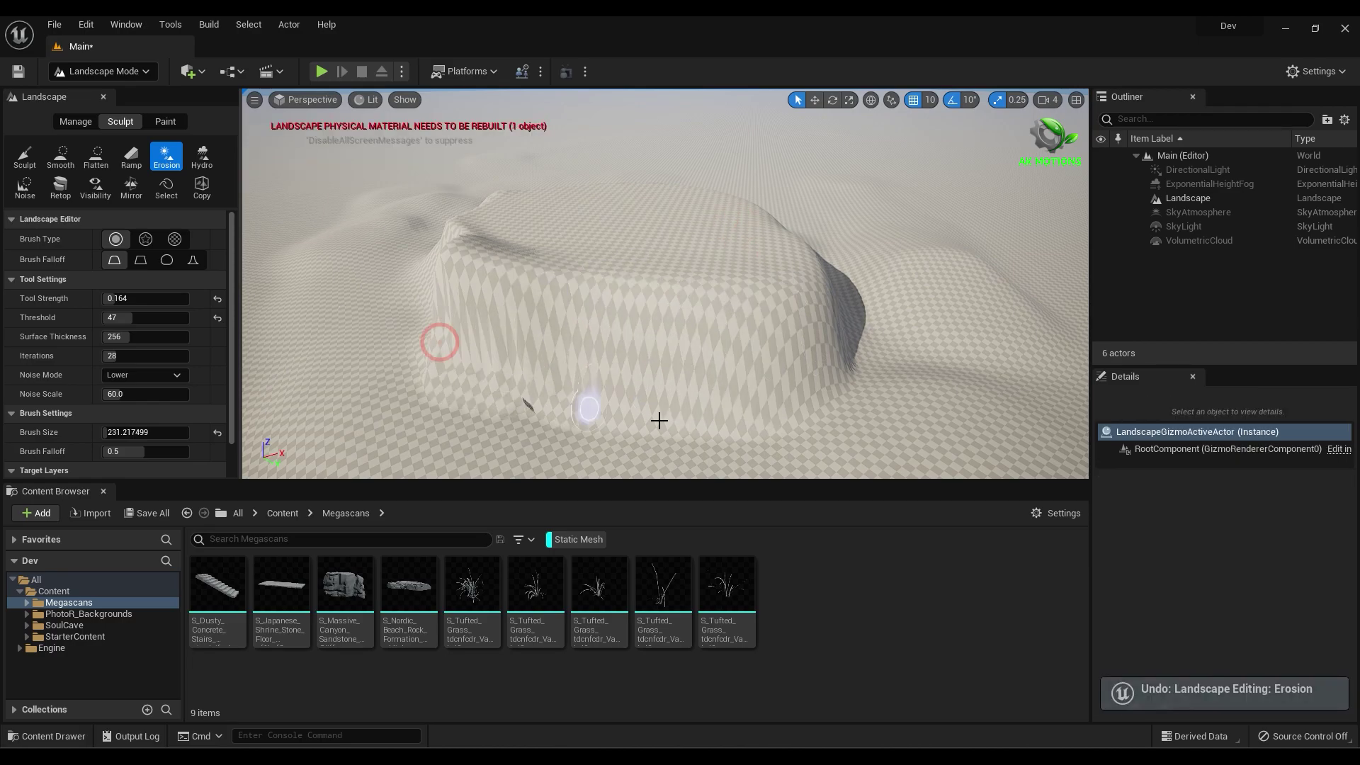
pyautogui.moveTo(658, 346); pyautogui.dragTo(860, 292)
pyautogui.moveTo(860, 291); pyautogui.dragTo(561, 424, button='right')
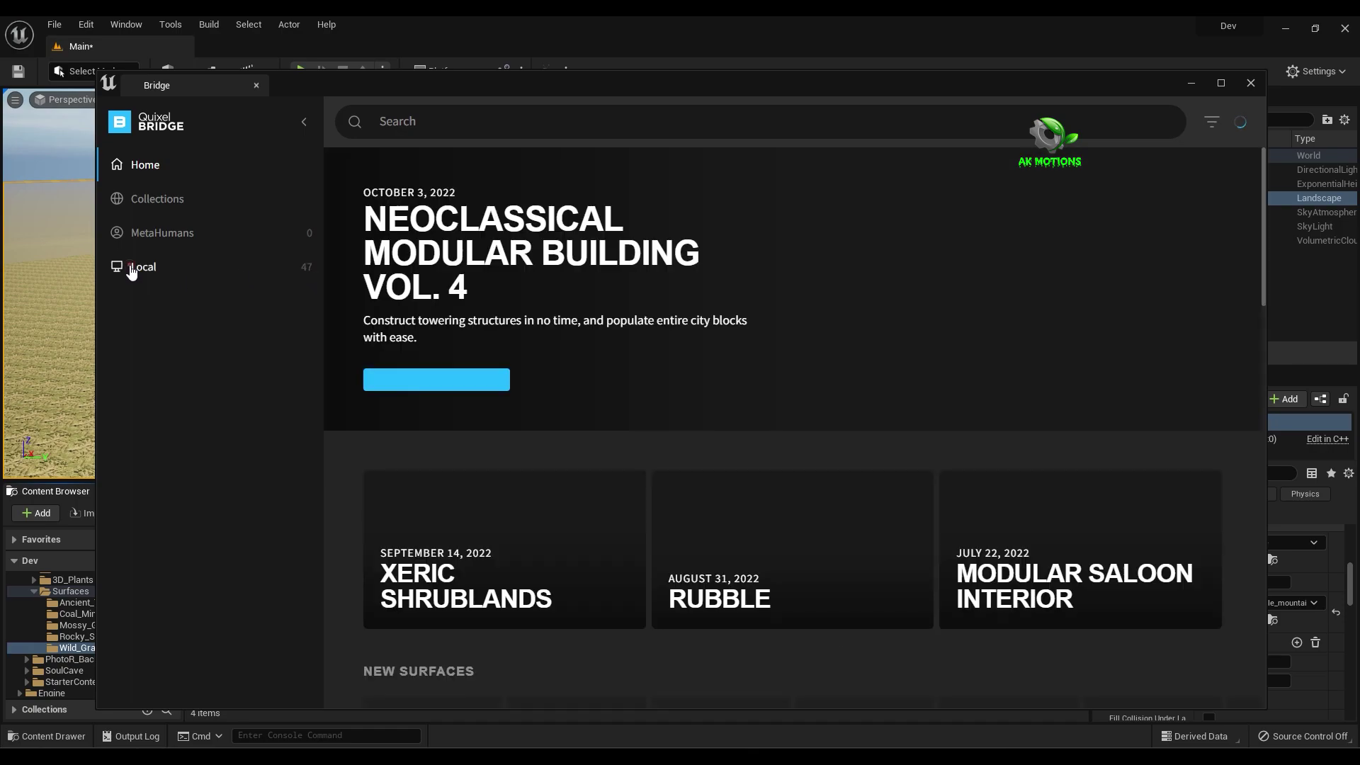
# Pick the Coal Mine Wall surface from the local Megascans and assign its 4K material instance to the landscape.
pyautogui.click(134, 268)
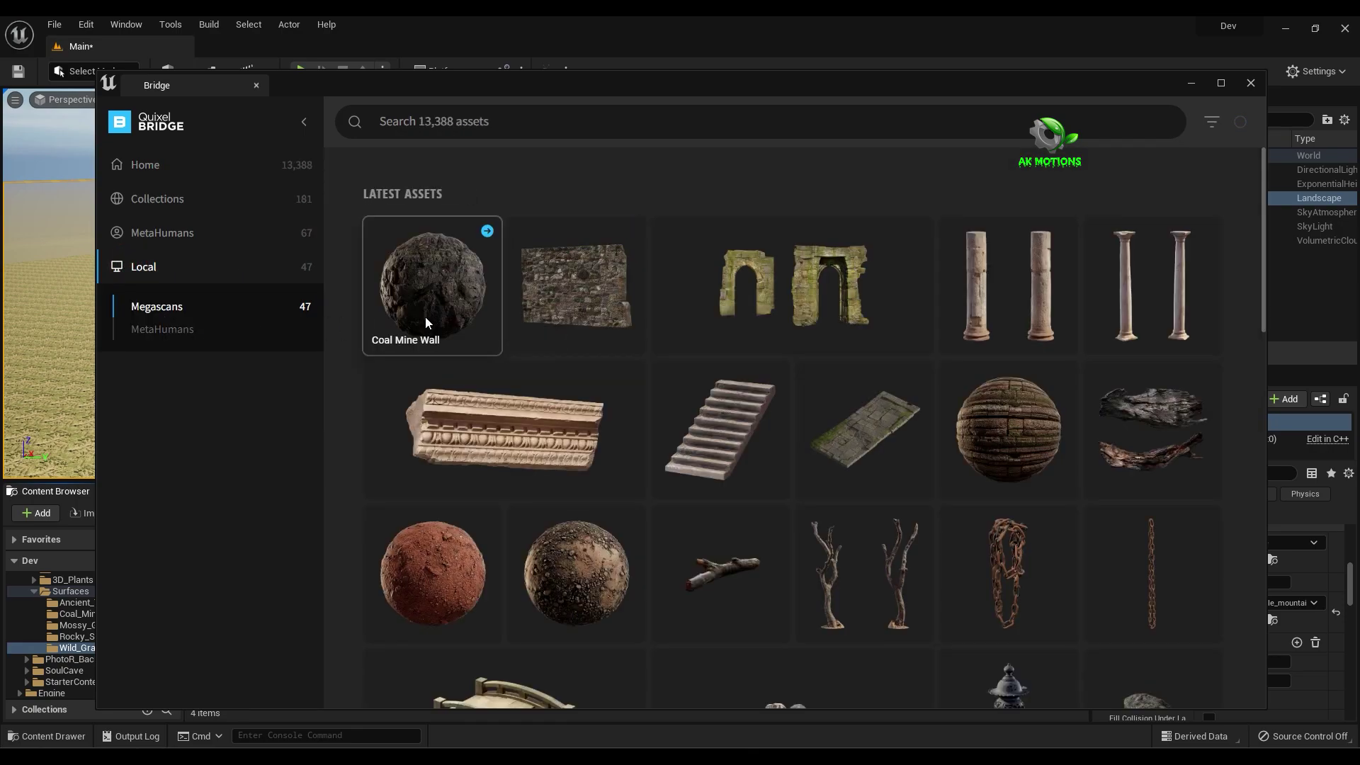
pyautogui.click(436, 295)
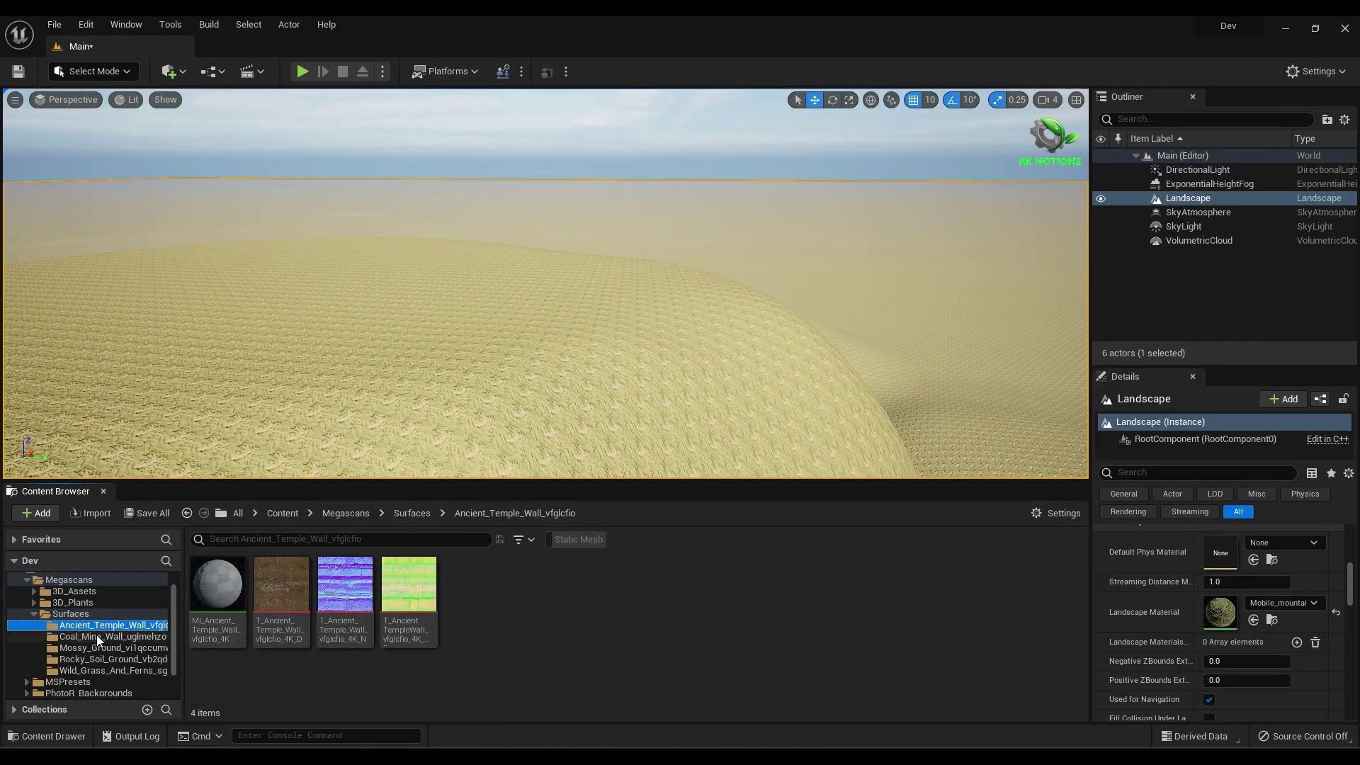
pyautogui.click(1253, 620)
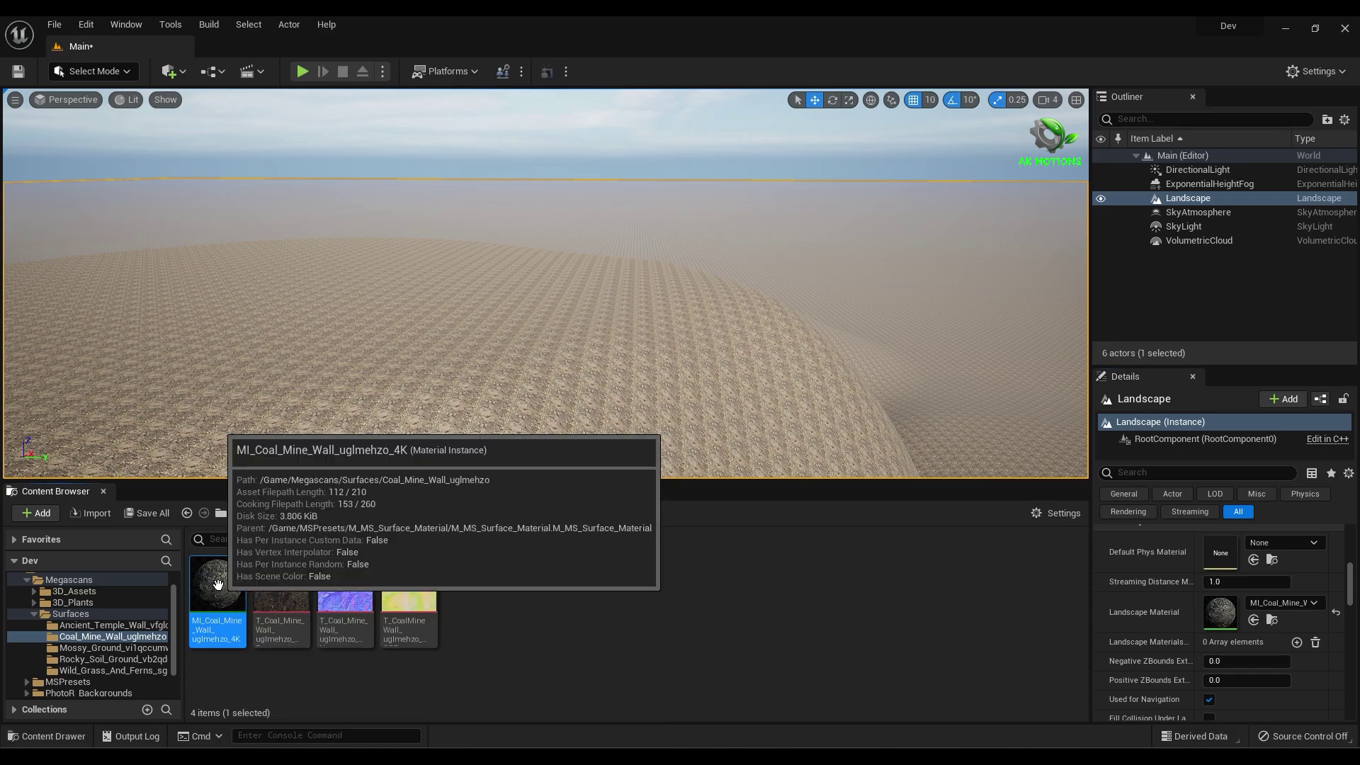
# Open the Coal Mine Wall material instance for editing and filter its parameters by "til".
pyautogui.doubleClick(217, 584)
pyautogui.scroll(3, 471, 295)
pyautogui.scroll(-4, 483, 331)
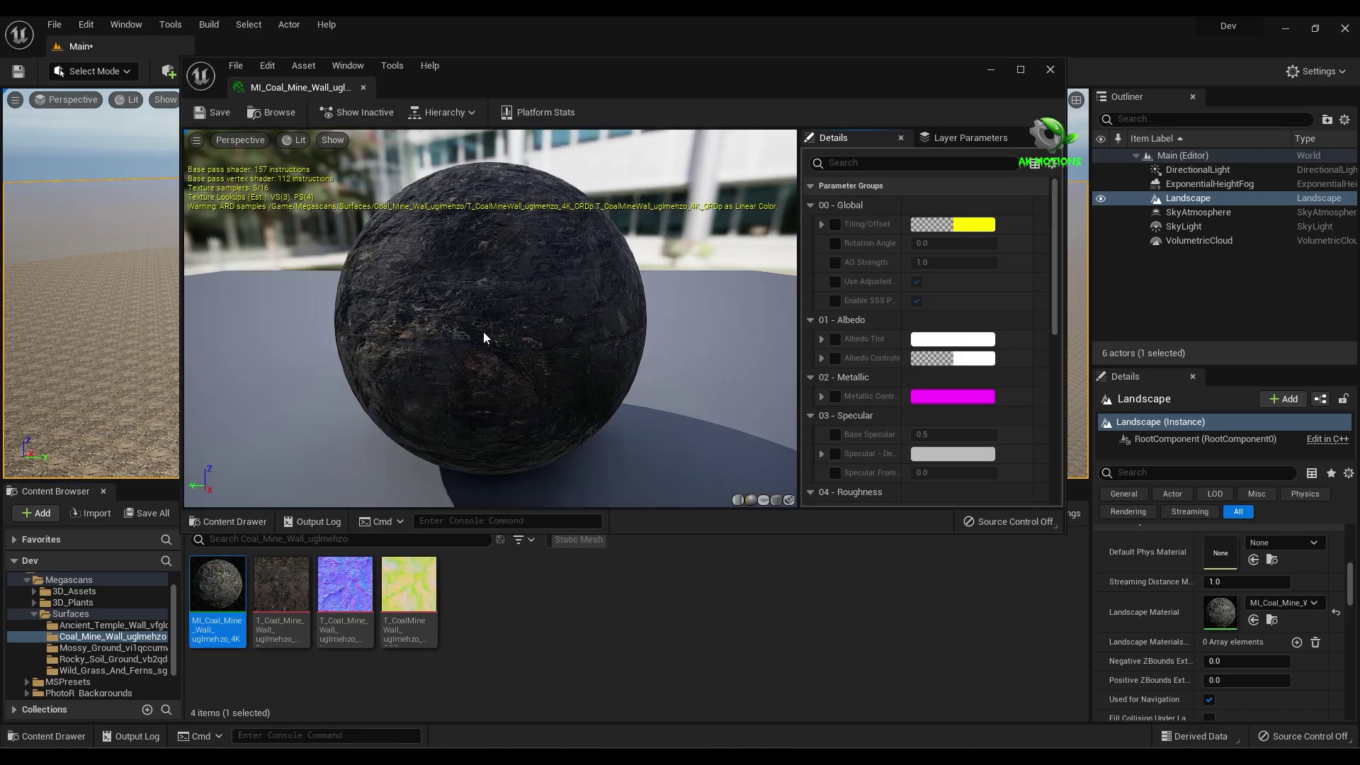
pyautogui.scroll(4, 483, 332)
pyautogui.scroll(-4, 625, 291)
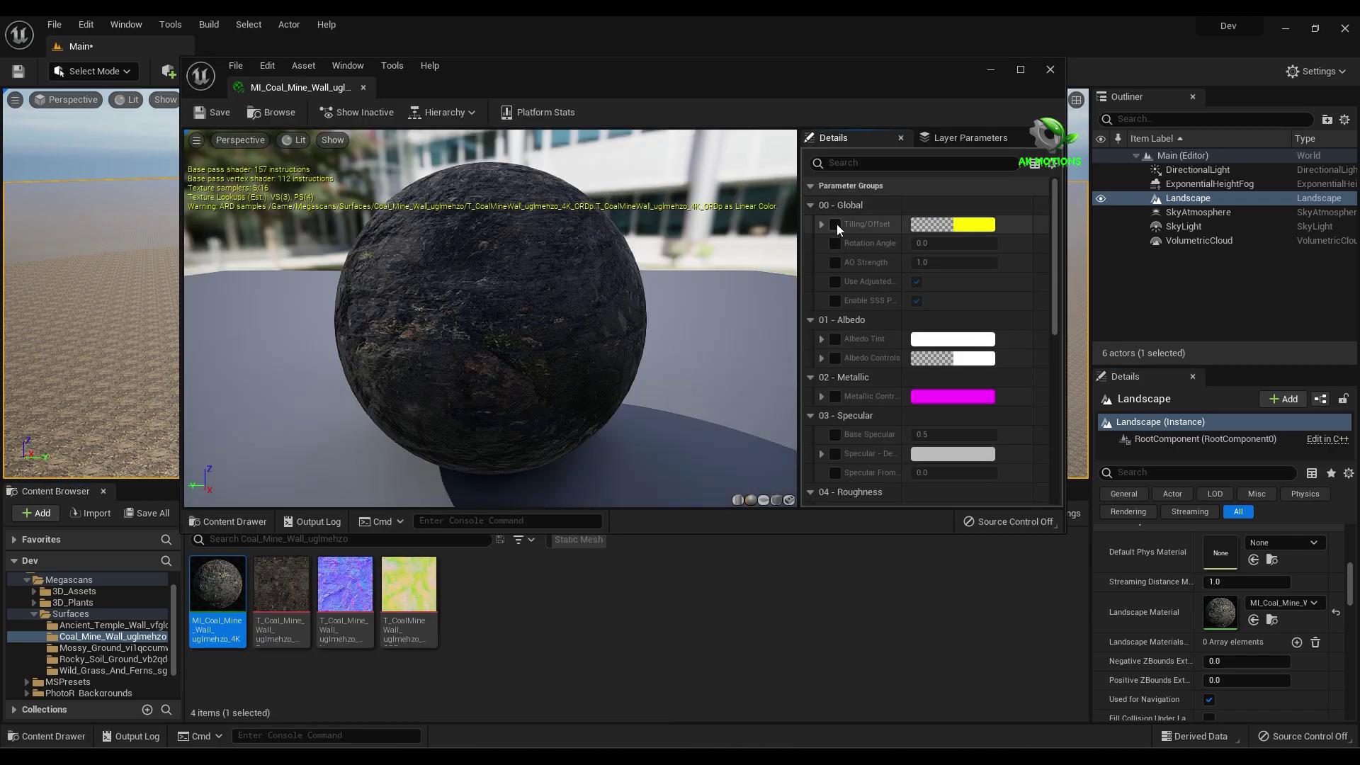
pyautogui.click(851, 162)
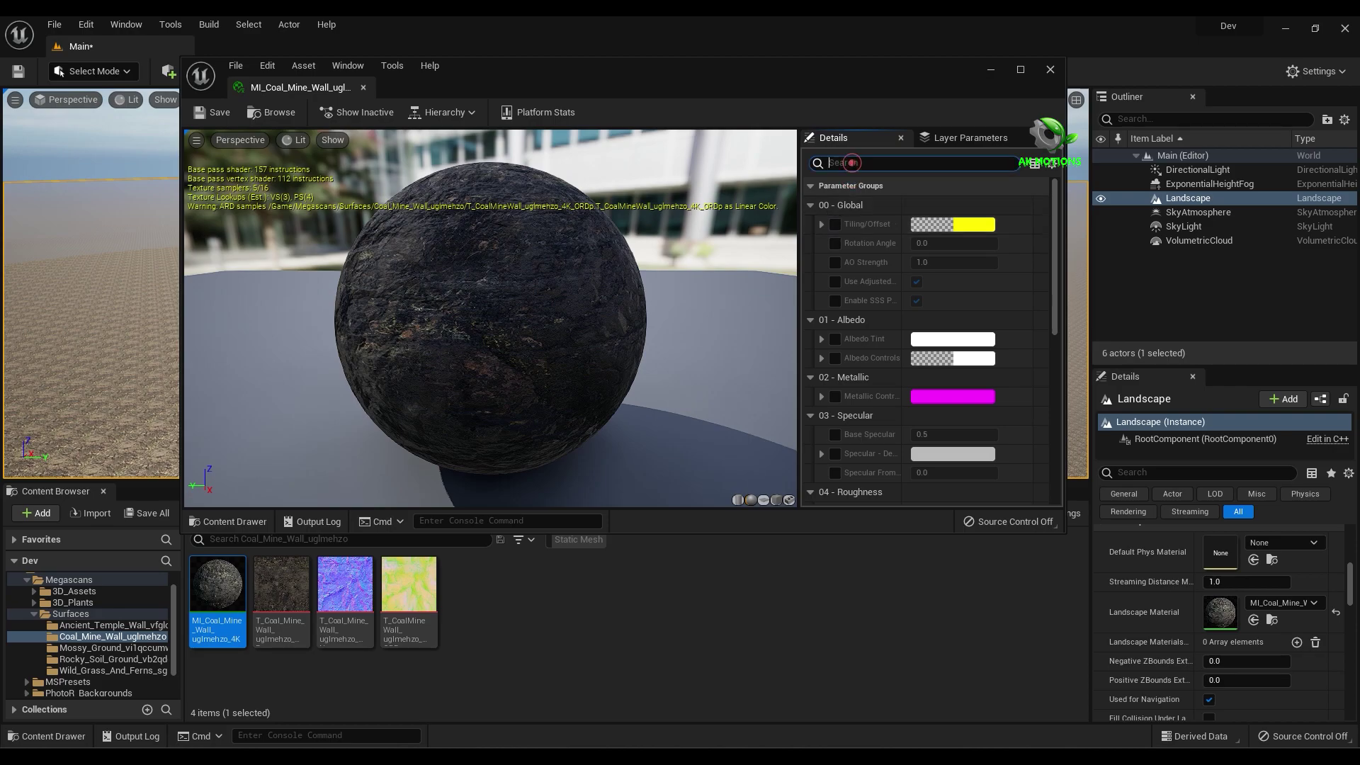
pyautogui.write('til')
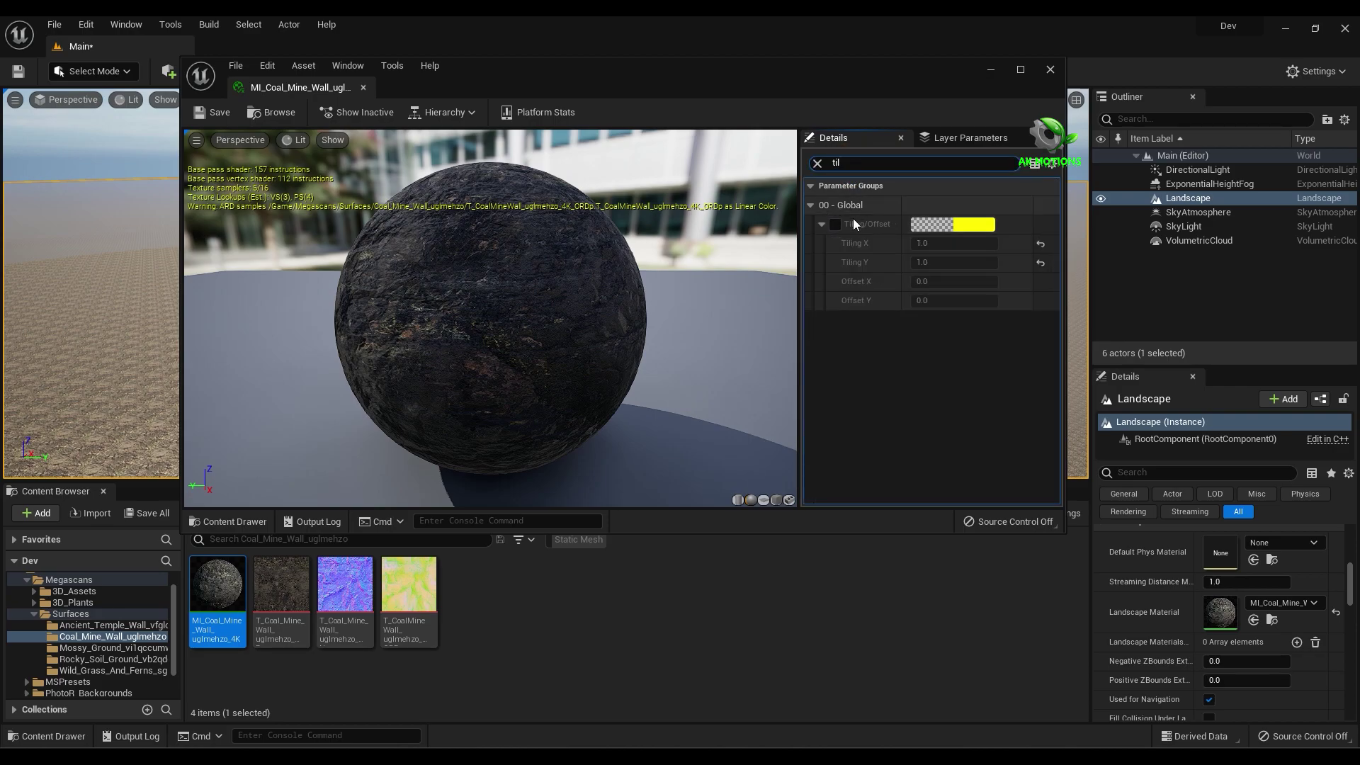
# Override the material's tiling with Tiling X 0.1 and Tiling Y 0.1, then save and close the material instance.
pyautogui.click(930, 243)
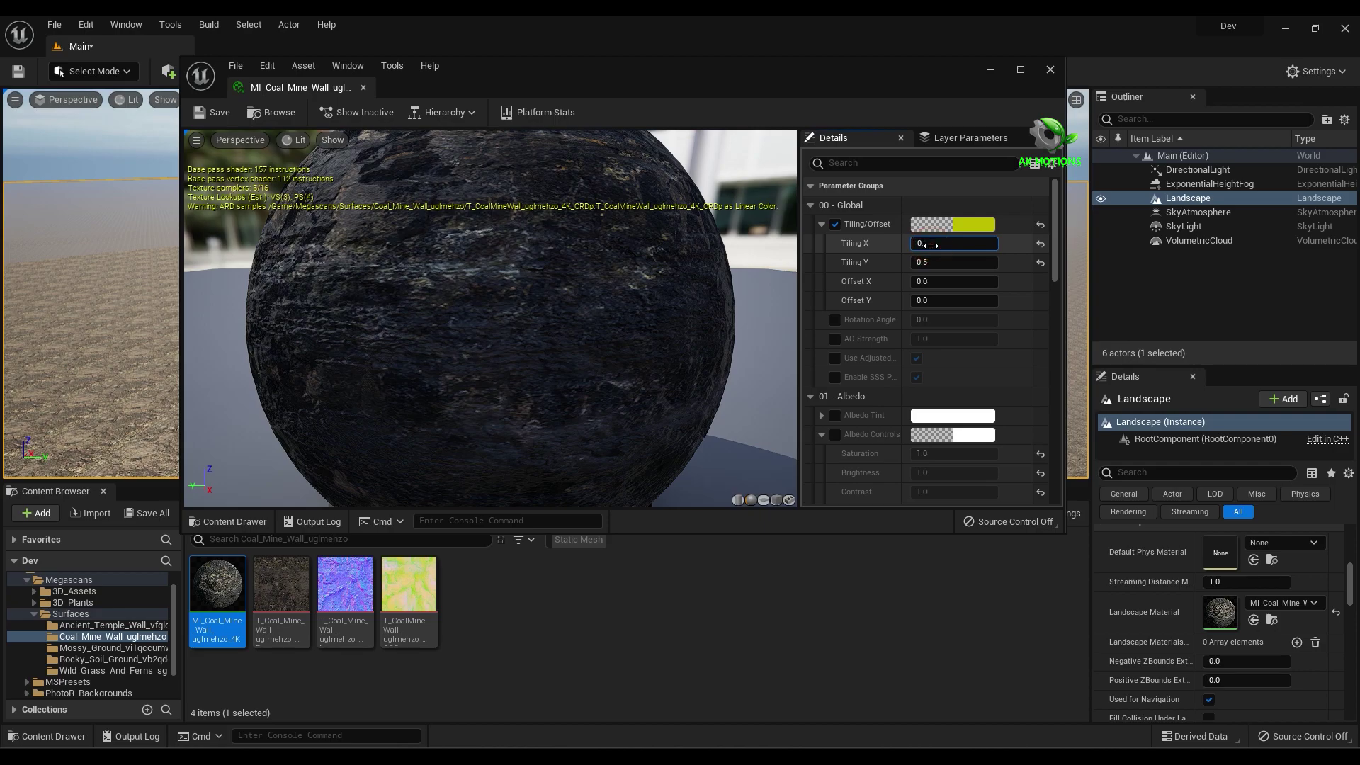
pyautogui.write('0.1')
pyautogui.click(927, 263)
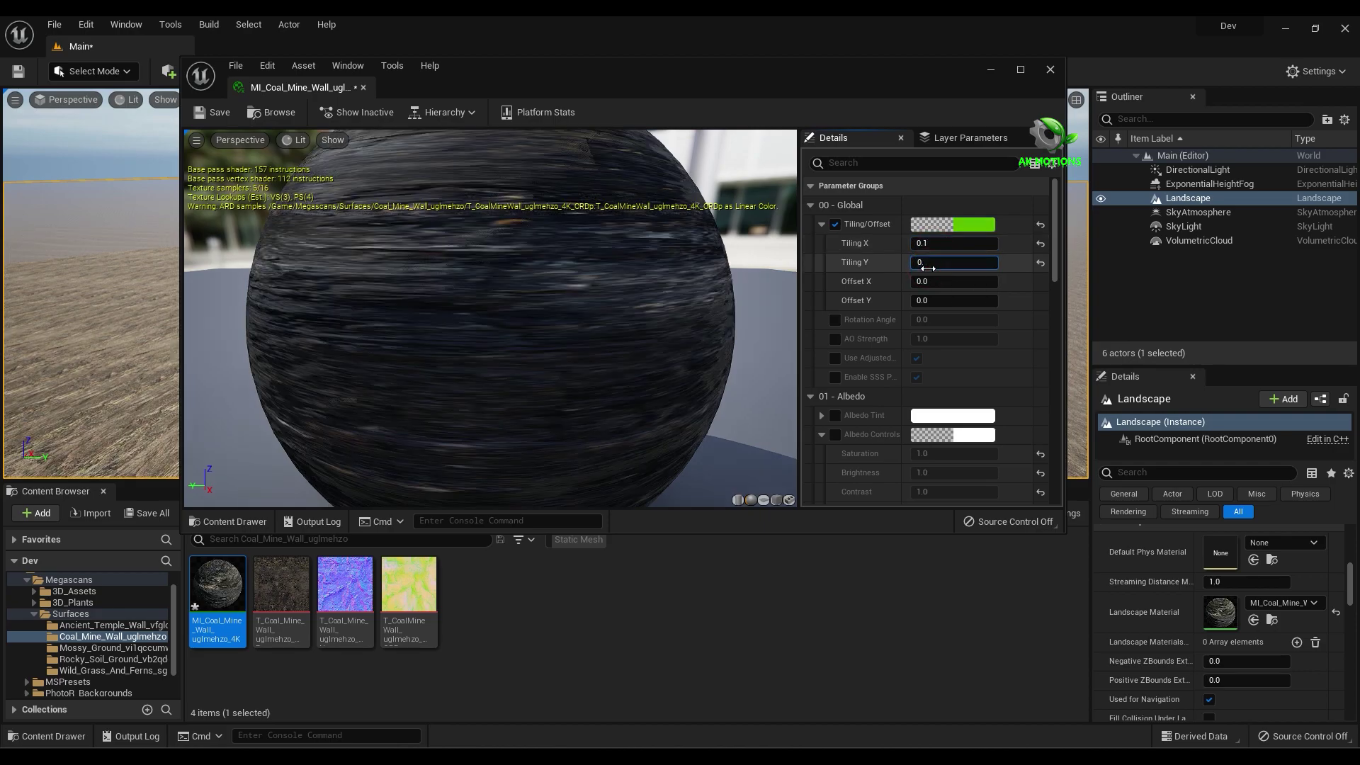
pyautogui.write('0.1')
pyautogui.click(199, 116)
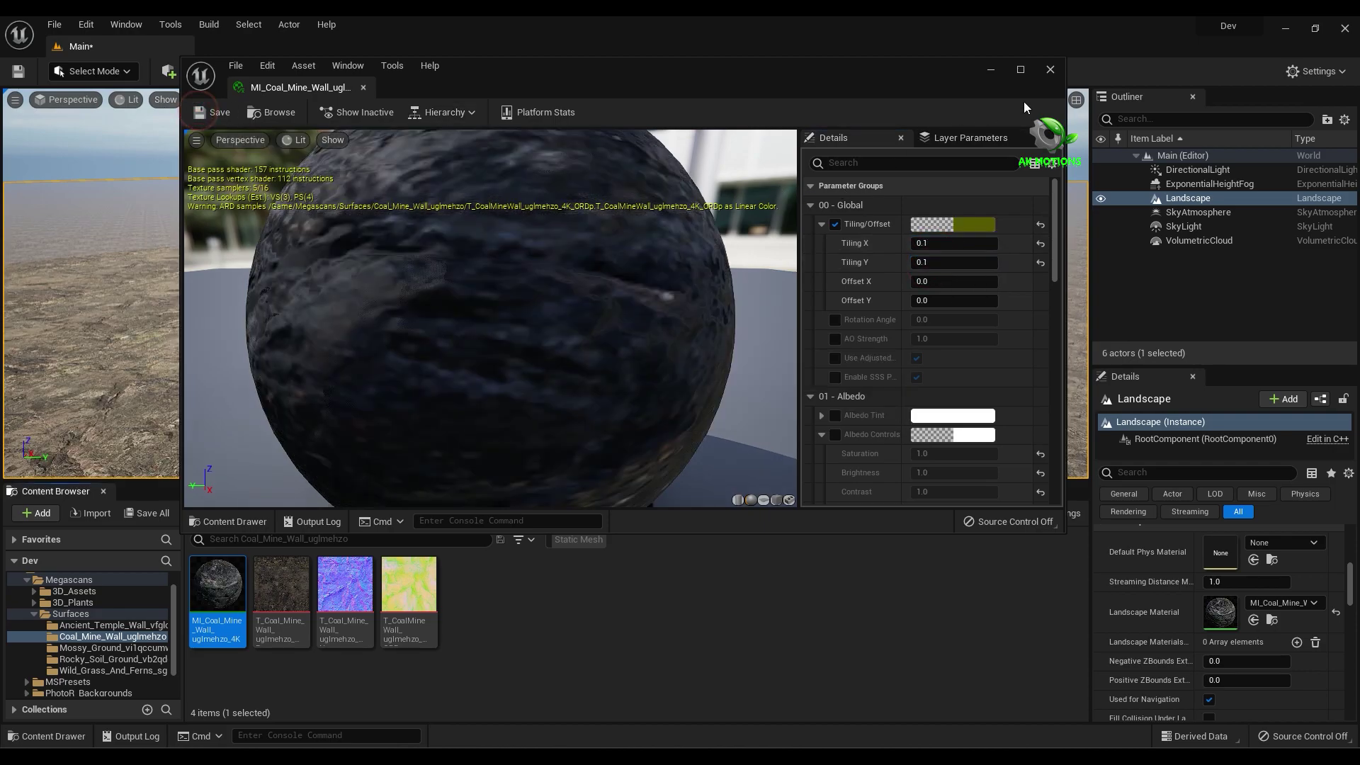
pyautogui.click(1050, 69)
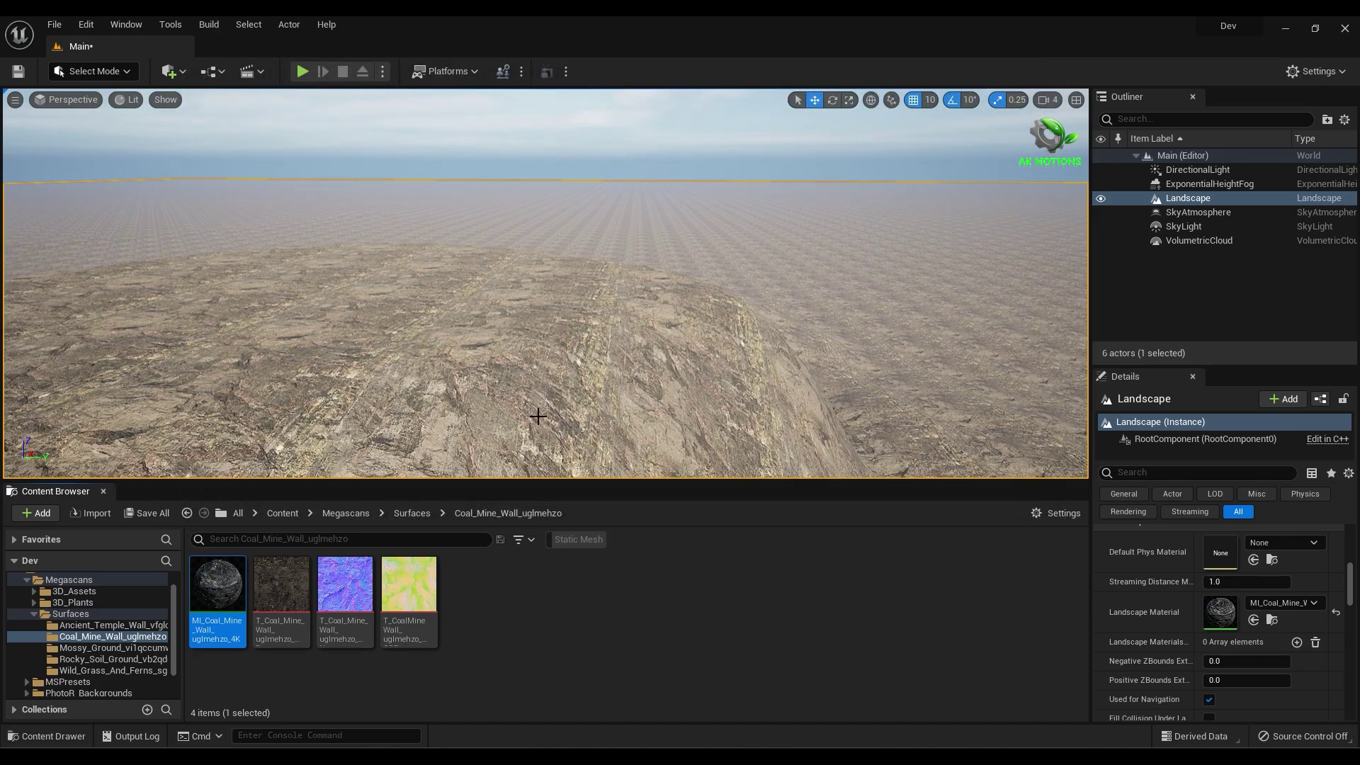
pyautogui.scroll(5, 458, 383)
pyautogui.scroll(-3, 485, 394)
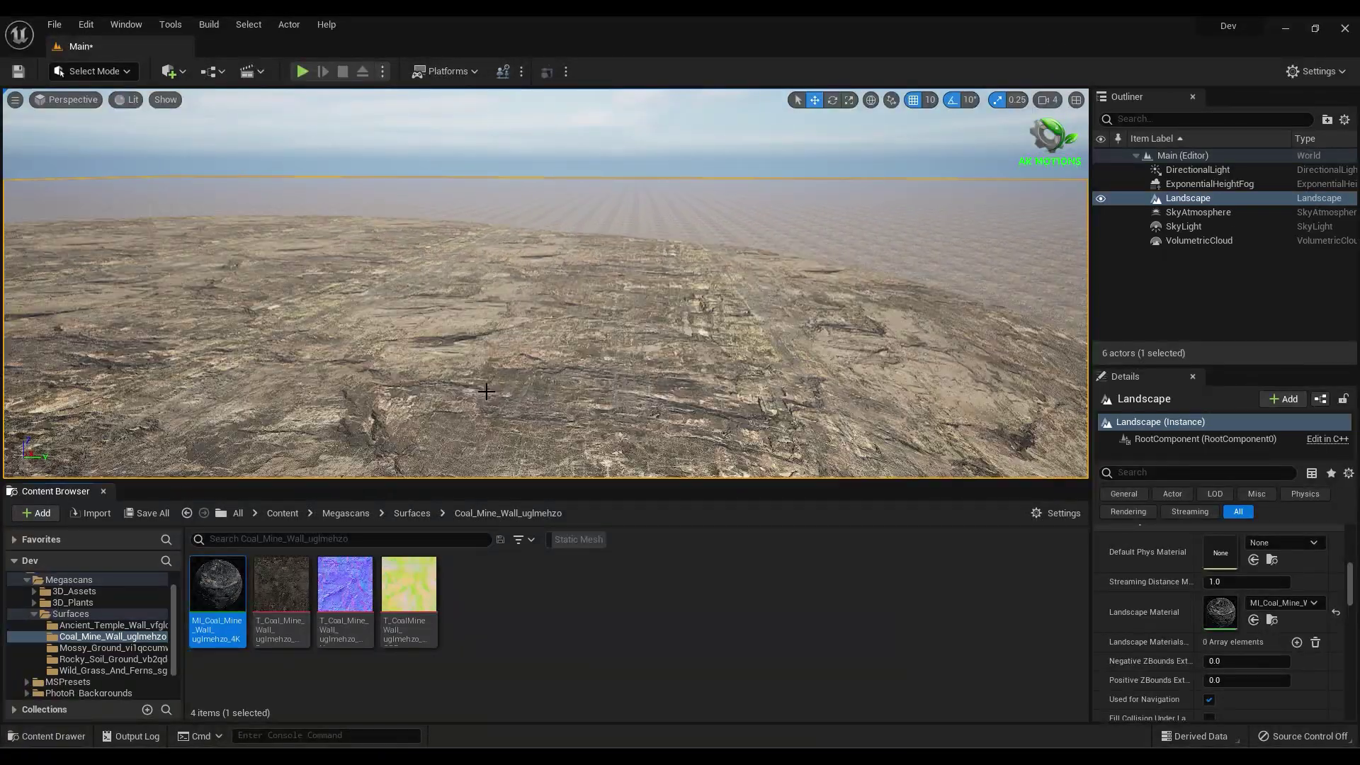
pyautogui.scroll(-3, 484, 393)
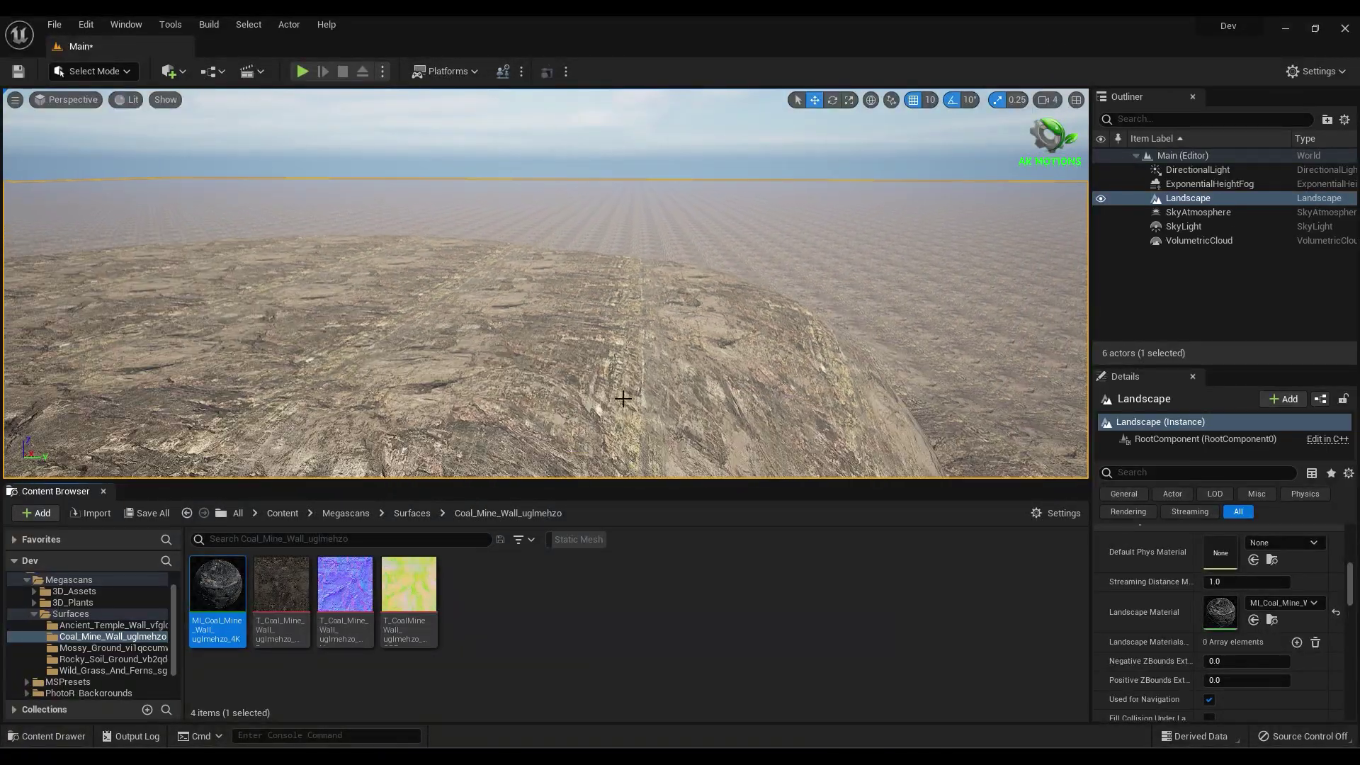
# Filter the PhotoR_Backgrounds folder to static meshes and place pr_background_mountain_d_5_spring in the distance behind the plateau.
pyautogui.click(71, 614)
pyautogui.click(86, 693)
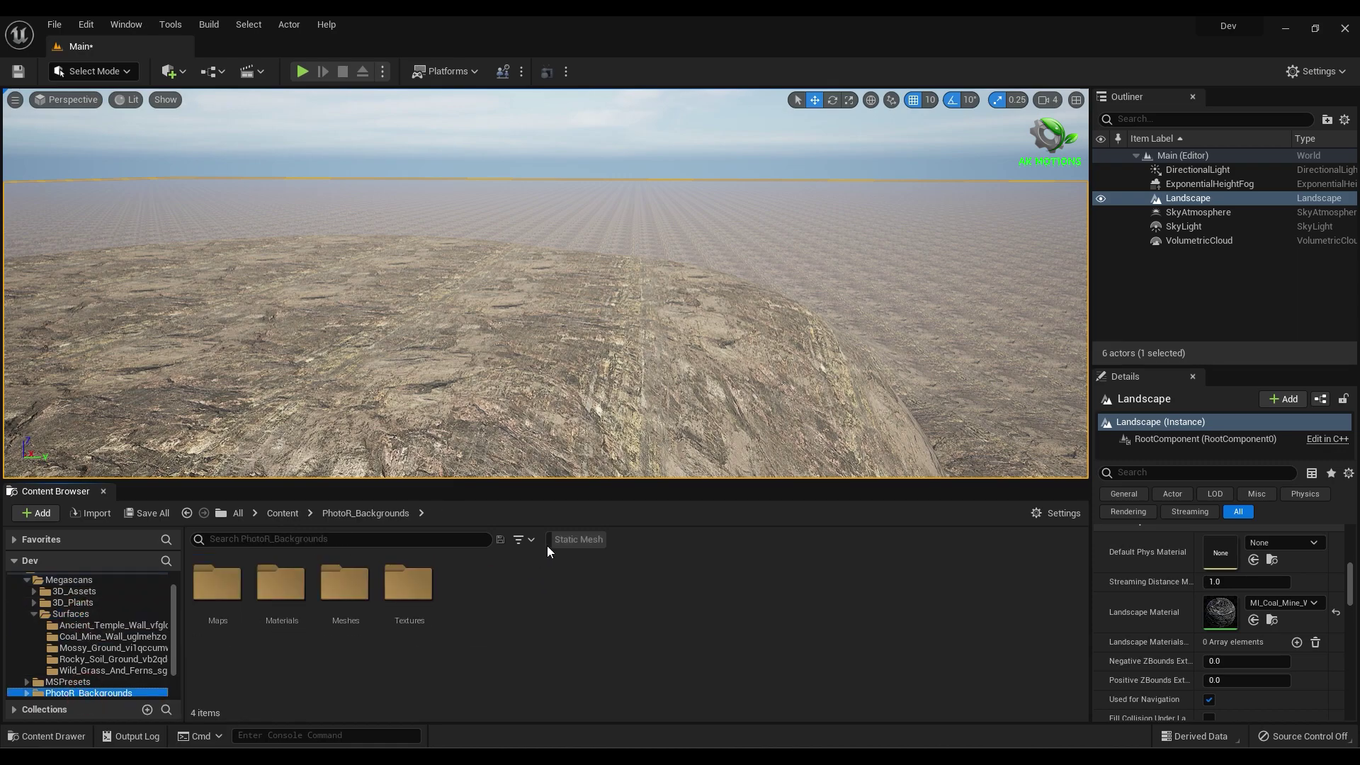
pyautogui.click(567, 539)
pyautogui.scroll(-2, 891, 652)
pyautogui.scroll(-6, 821, 655)
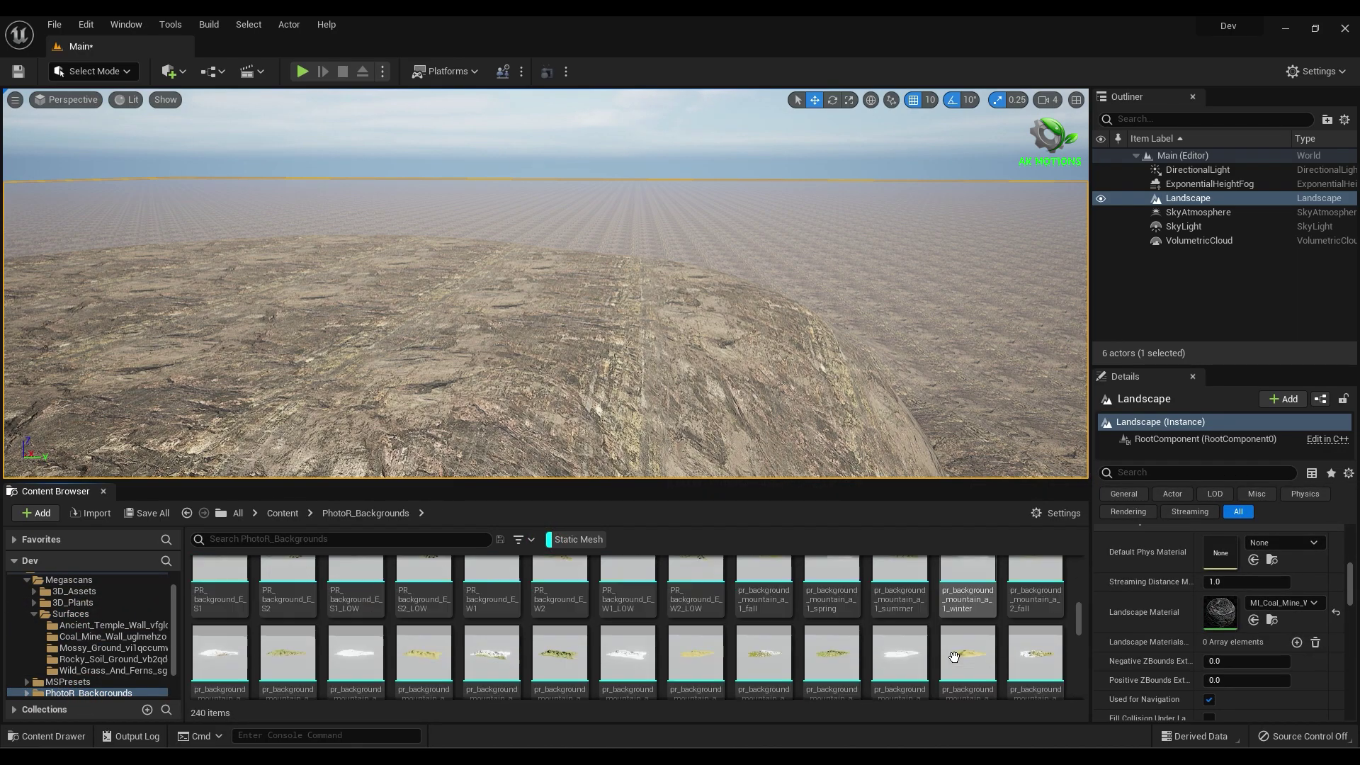
pyautogui.scroll(-1, 1035, 630)
pyautogui.moveTo(423, 595); pyautogui.dragTo(534, 200)
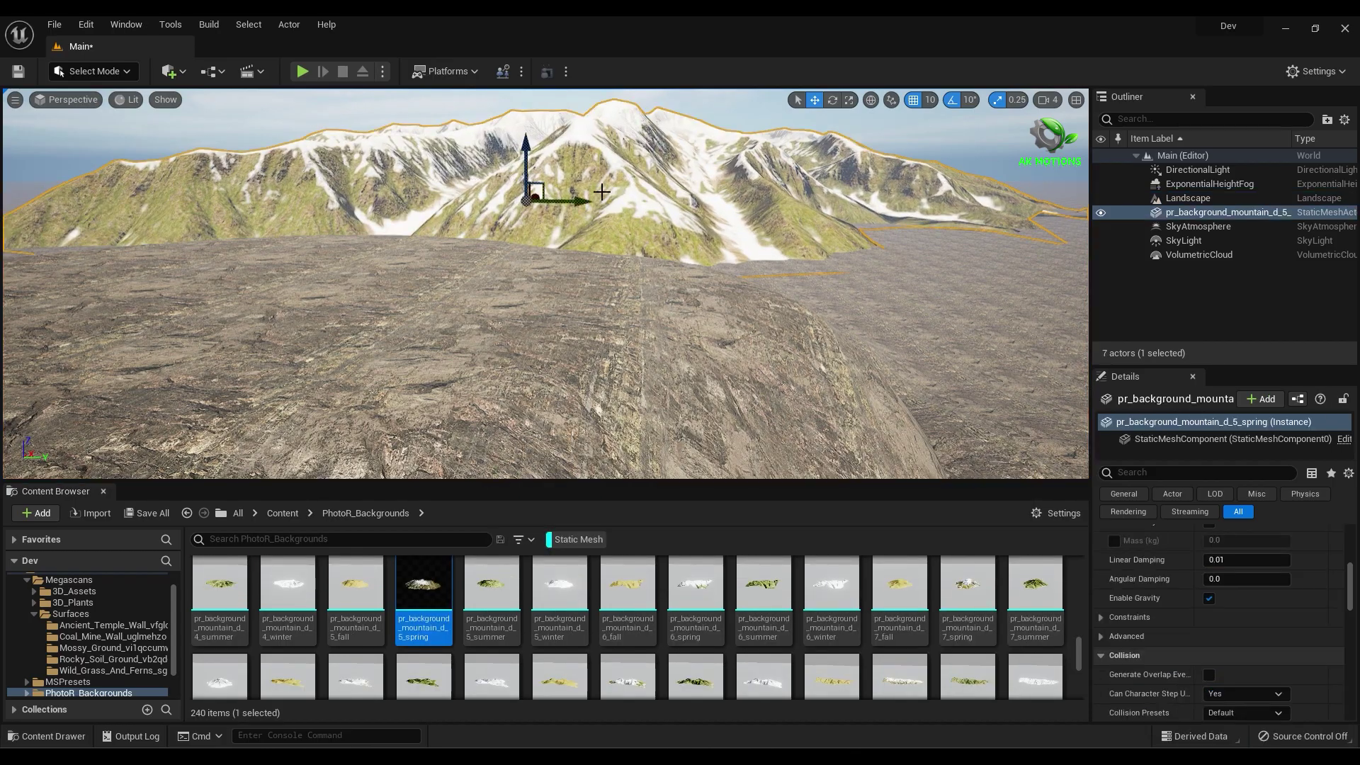
# Place the pr_background_mountain_c_1_summer mesh around the plateau and scale it taller.
pyautogui.scroll(-3, 625, 371)
pyautogui.scroll(-5, 1033, 663)
pyautogui.scroll(5, 1033, 663)
pyautogui.moveTo(695, 673); pyautogui.dragTo(610, 208)
pyautogui.moveTo(570, 232); pyautogui.dragTo(835, 216, button='right')
pyautogui.moveTo(839, 219); pyautogui.dragTo(651, 254)
pyautogui.scroll(6, 774, 677)
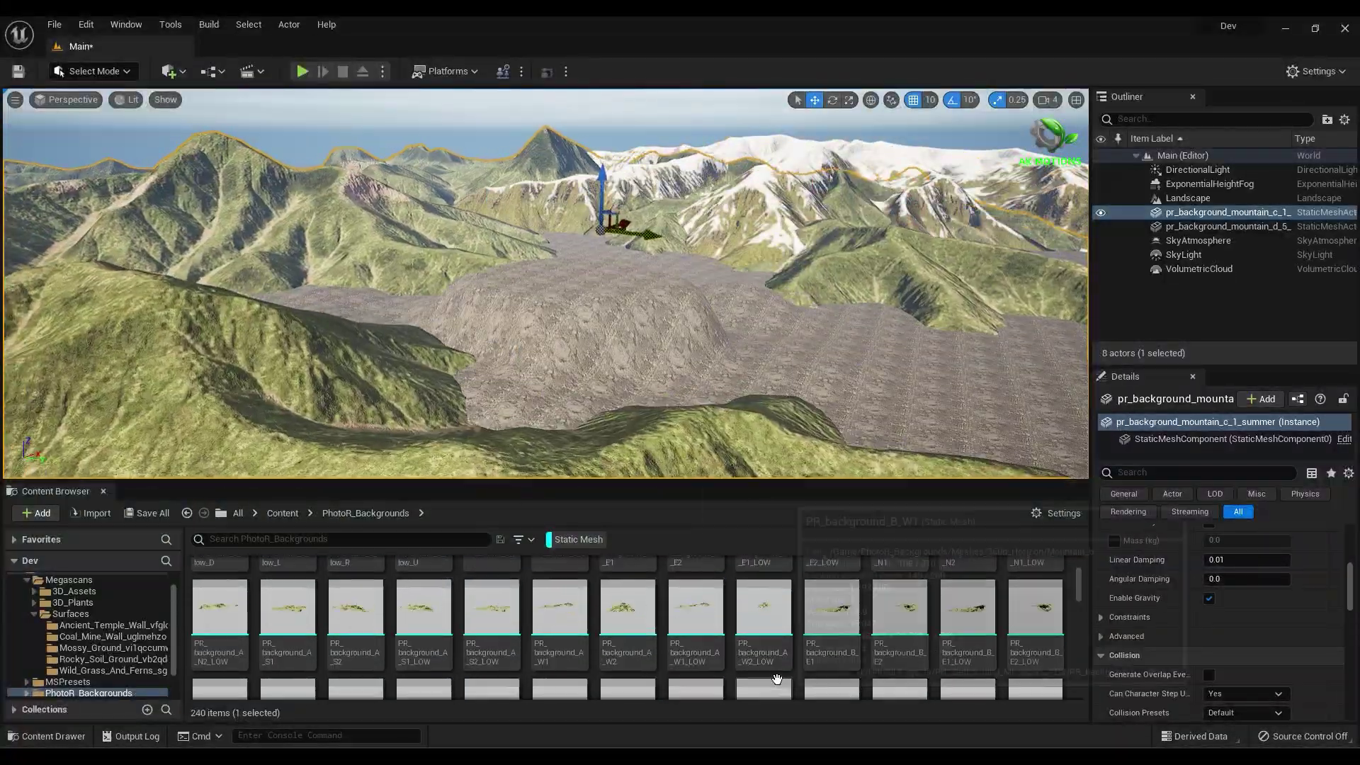
pyautogui.moveTo(578, 414)
pyautogui.mouseDown(button='right')
pyautogui.moveTo(684, 407)
pyautogui.moveTo(578, 414)
pyautogui.mouseUp(button='right')
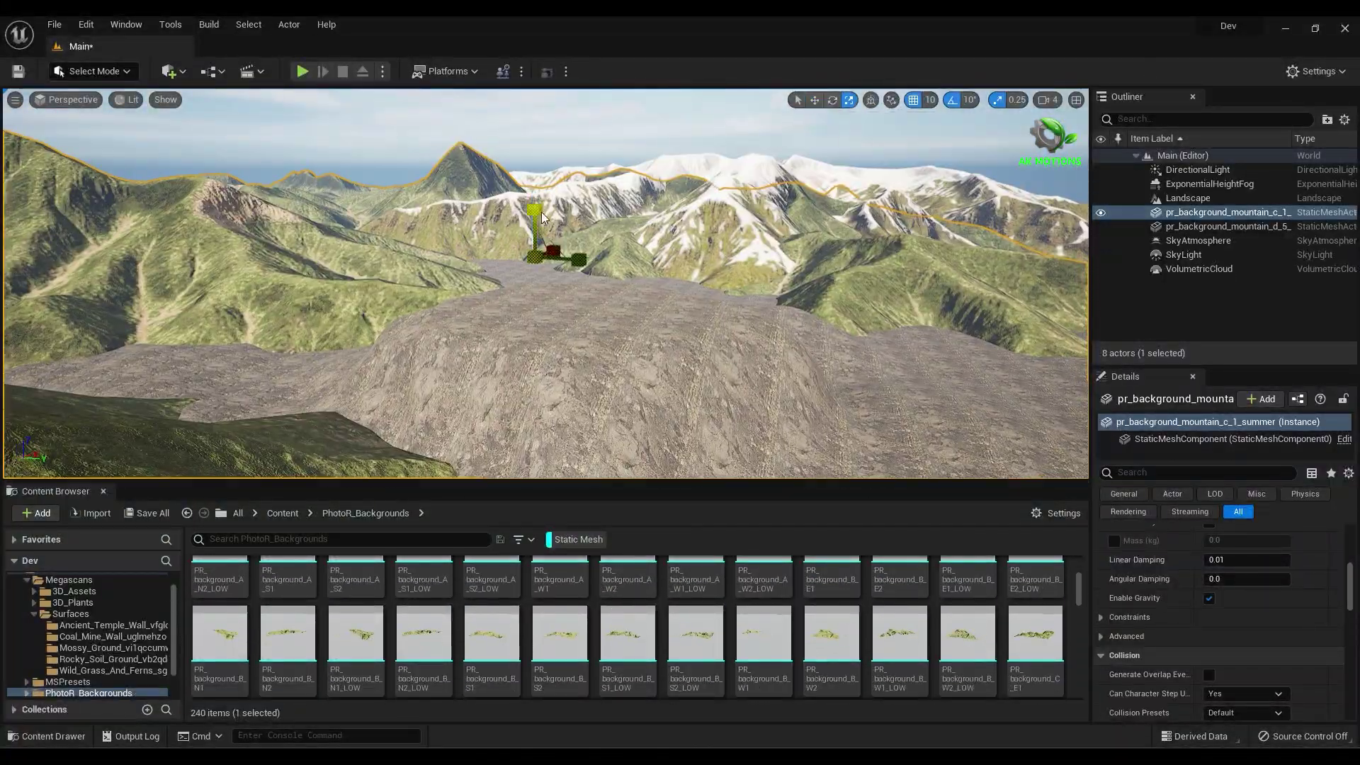
pyautogui.moveTo(536, 219); pyautogui.dragTo(536, 197)
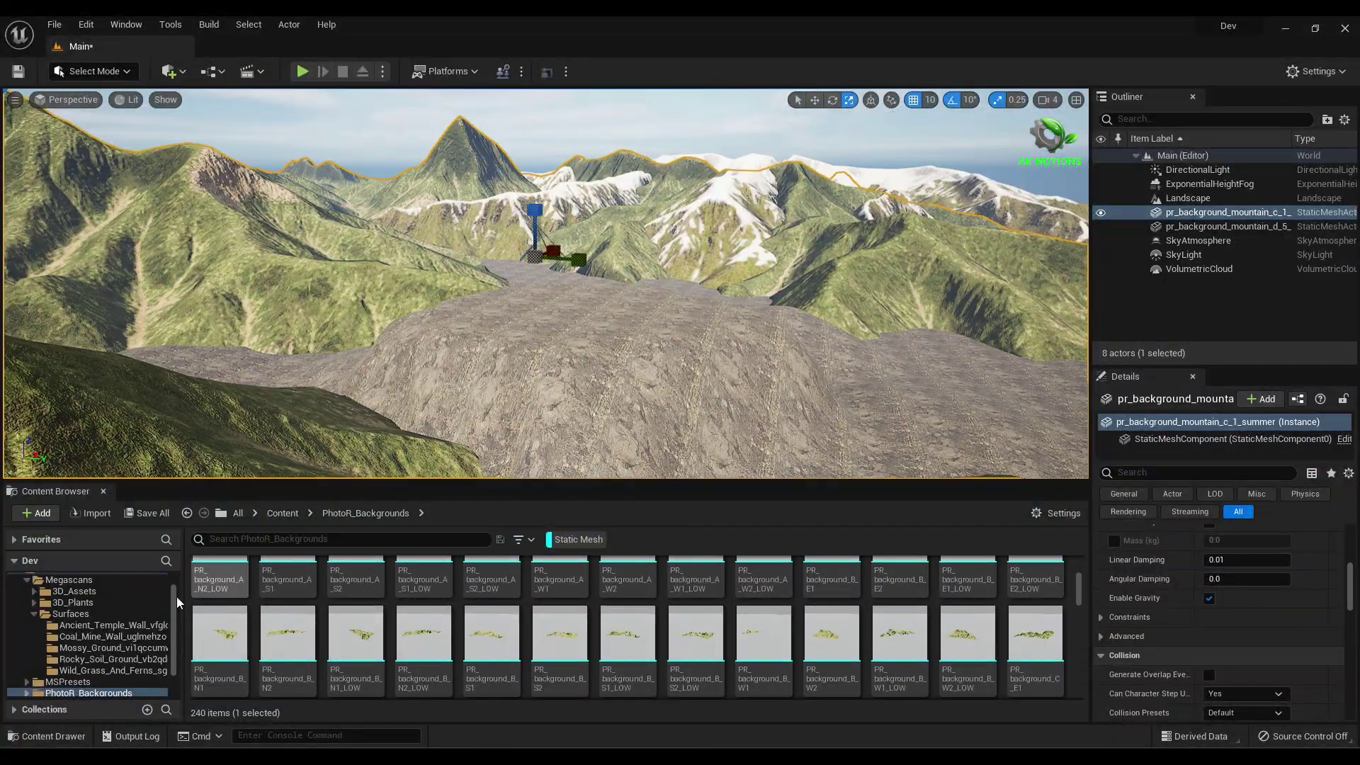
# Reposition the snowy d_5_spring mountain range behind the green mountains.
pyautogui.click(697, 185)
pyautogui.moveTo(704, 214)
pyautogui.mouseDown()
pyautogui.moveTo(676, 228)
pyautogui.moveTo(748, 226)
pyautogui.moveTo(691, 224)
pyautogui.mouseUp()
pyautogui.moveTo(690, 224); pyautogui.dragTo(793, 224, button='right')
pyautogui.moveTo(455, 673); pyautogui.dragTo(921, 227)
pyautogui.hotkey('ctrl', 'z')
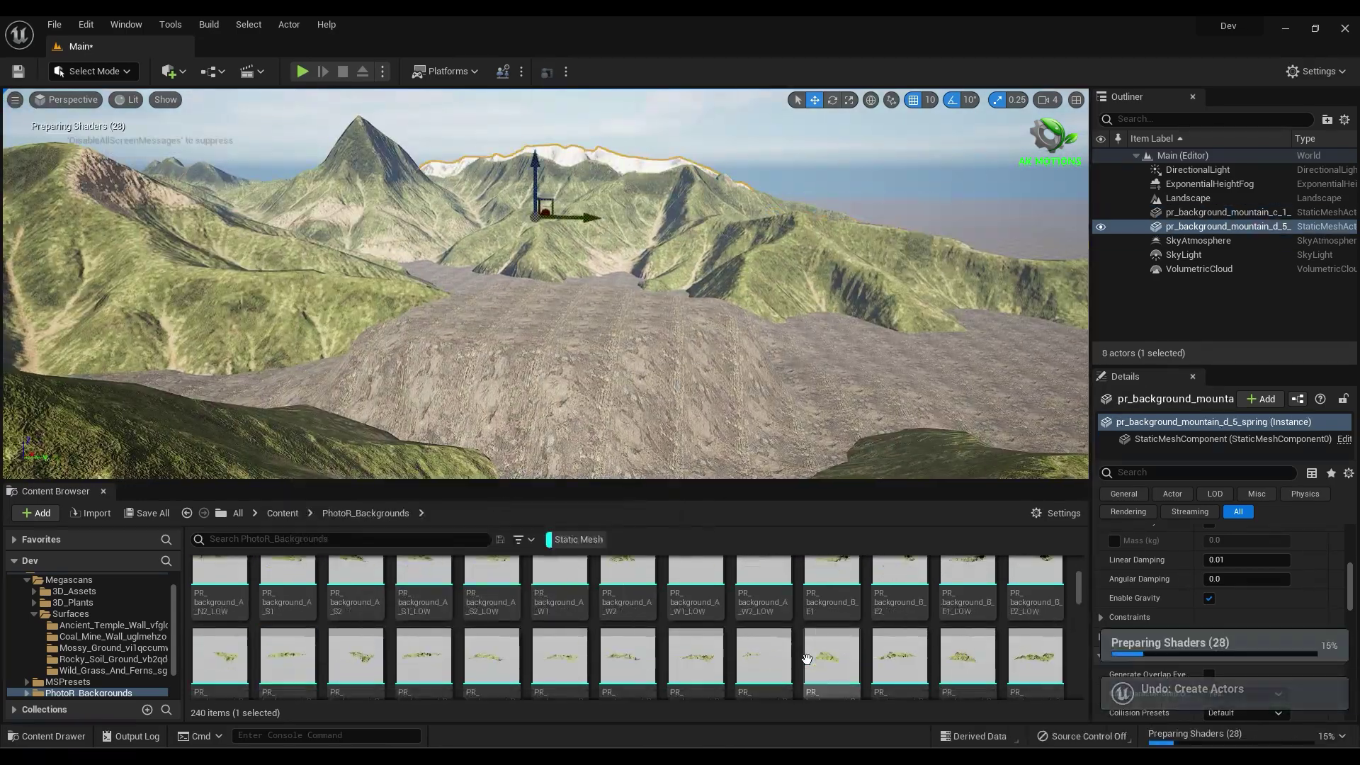
pyautogui.scroll(-2, 805, 661)
pyautogui.moveTo(291, 604); pyautogui.dragTo(991, 240)
pyautogui.hotkey('ctrl', 'z')
# Place the pr_background_mountain_a_3_summer mesh in the open horizon gap beside the existing mountains.
pyautogui.scroll(-2, 821, 680)
pyautogui.scroll(5, 821, 666)
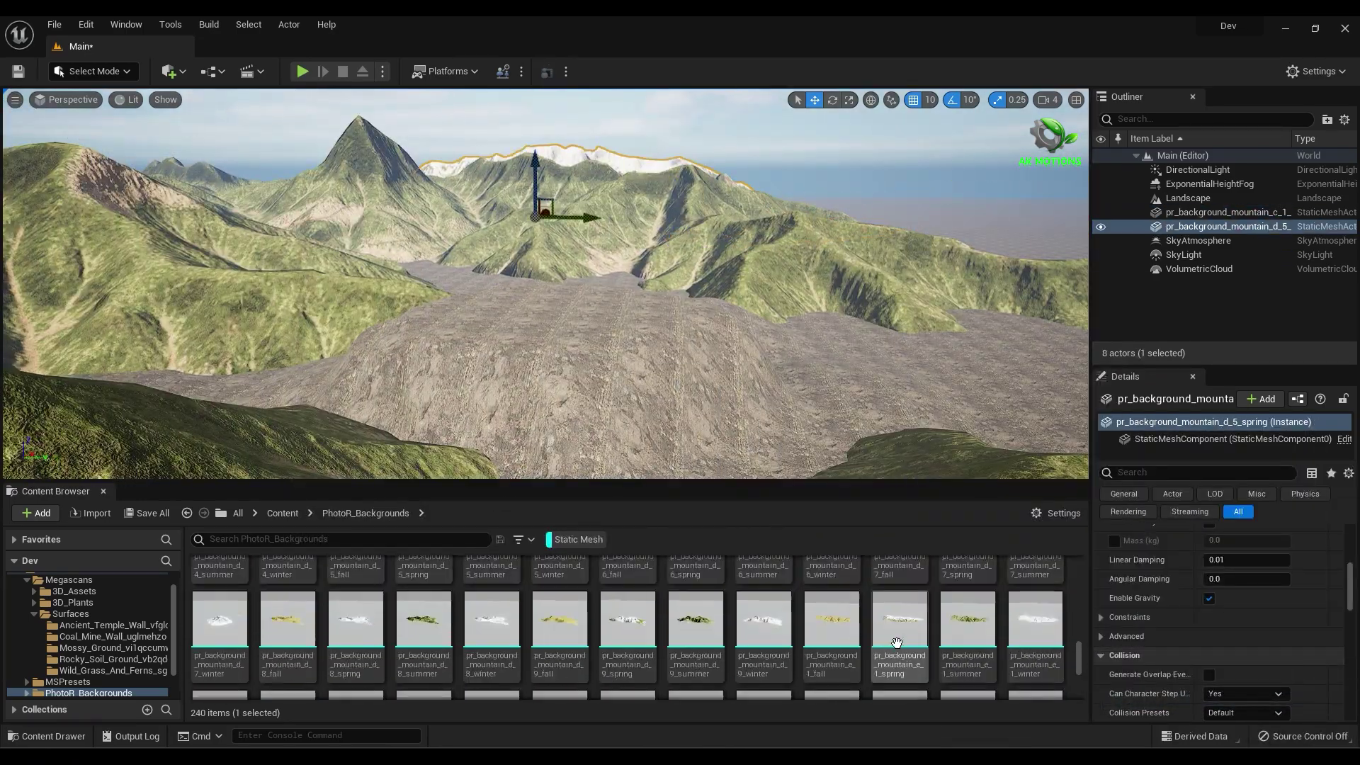
pyautogui.scroll(-5, 585, 657)
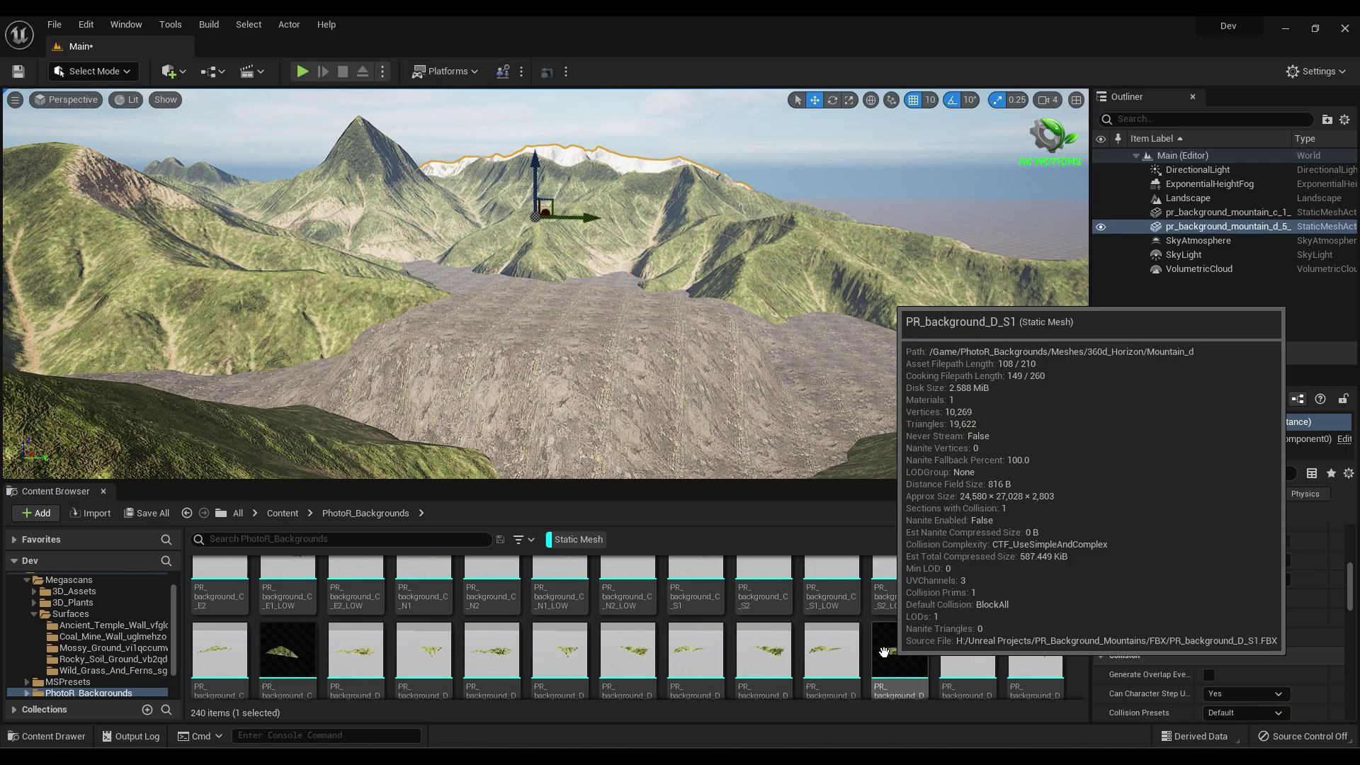
pyautogui.moveTo(559, 633); pyautogui.dragTo(945, 209)
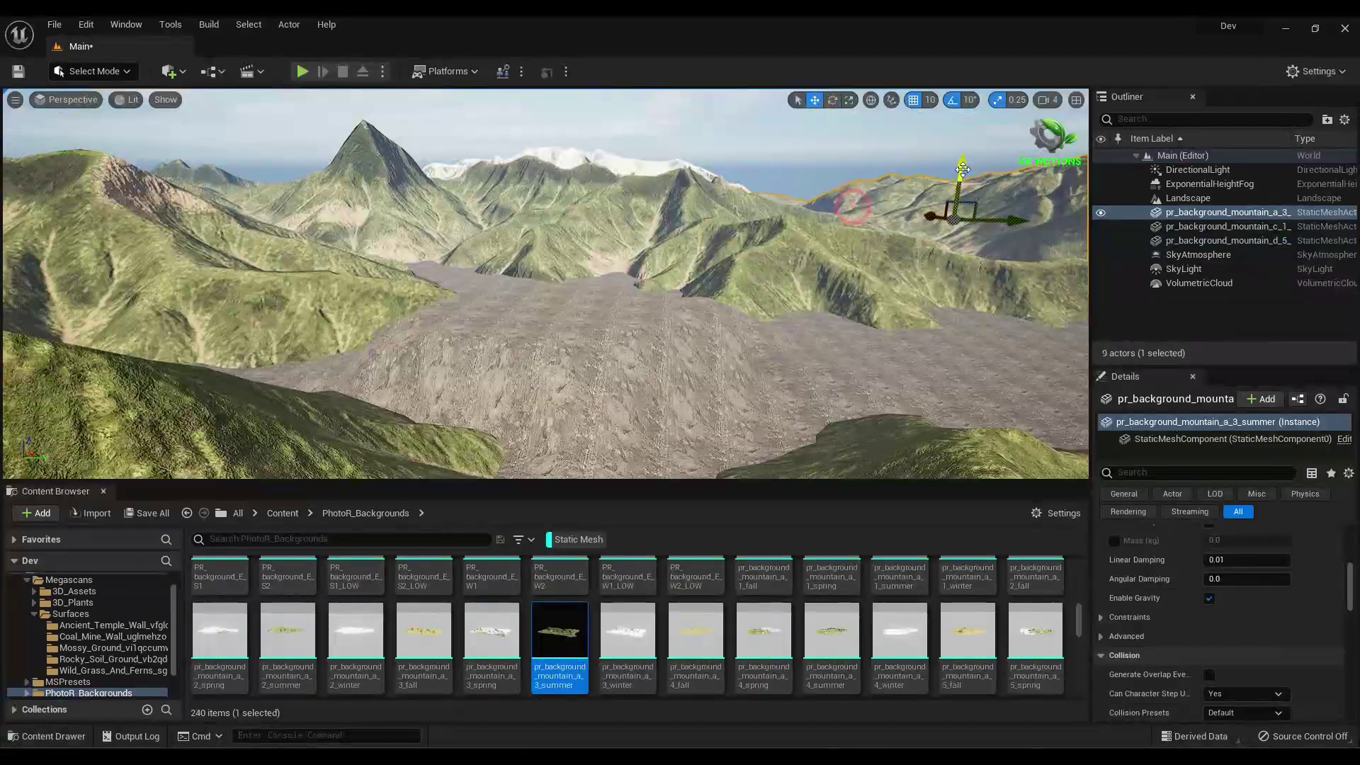
pyautogui.scroll(3, 718, 384)
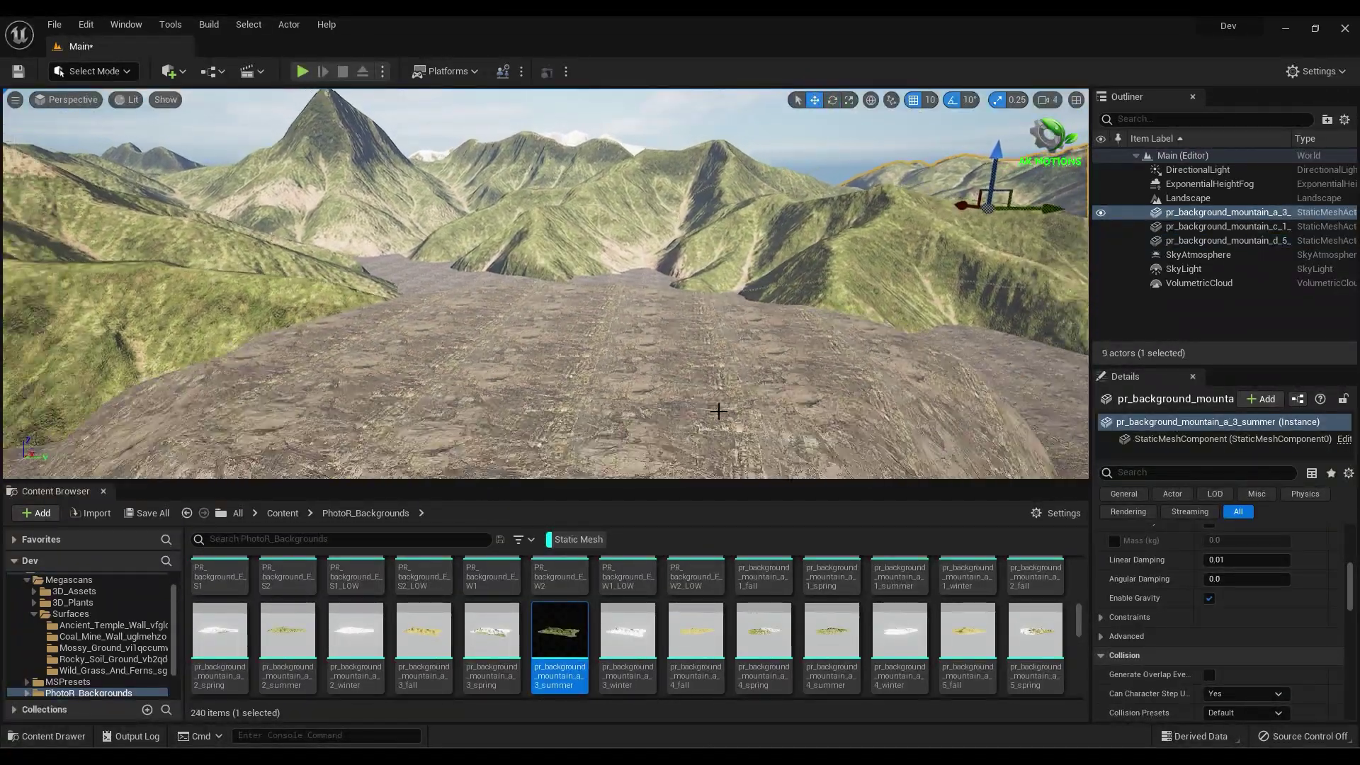
# Find the SM_RiverRocksBIG8 mesh among the SoulCave static meshes and place it on the far part of the plateau.
pyautogui.scroll(5, 611, 666)
pyautogui.scroll(5, 611, 665)
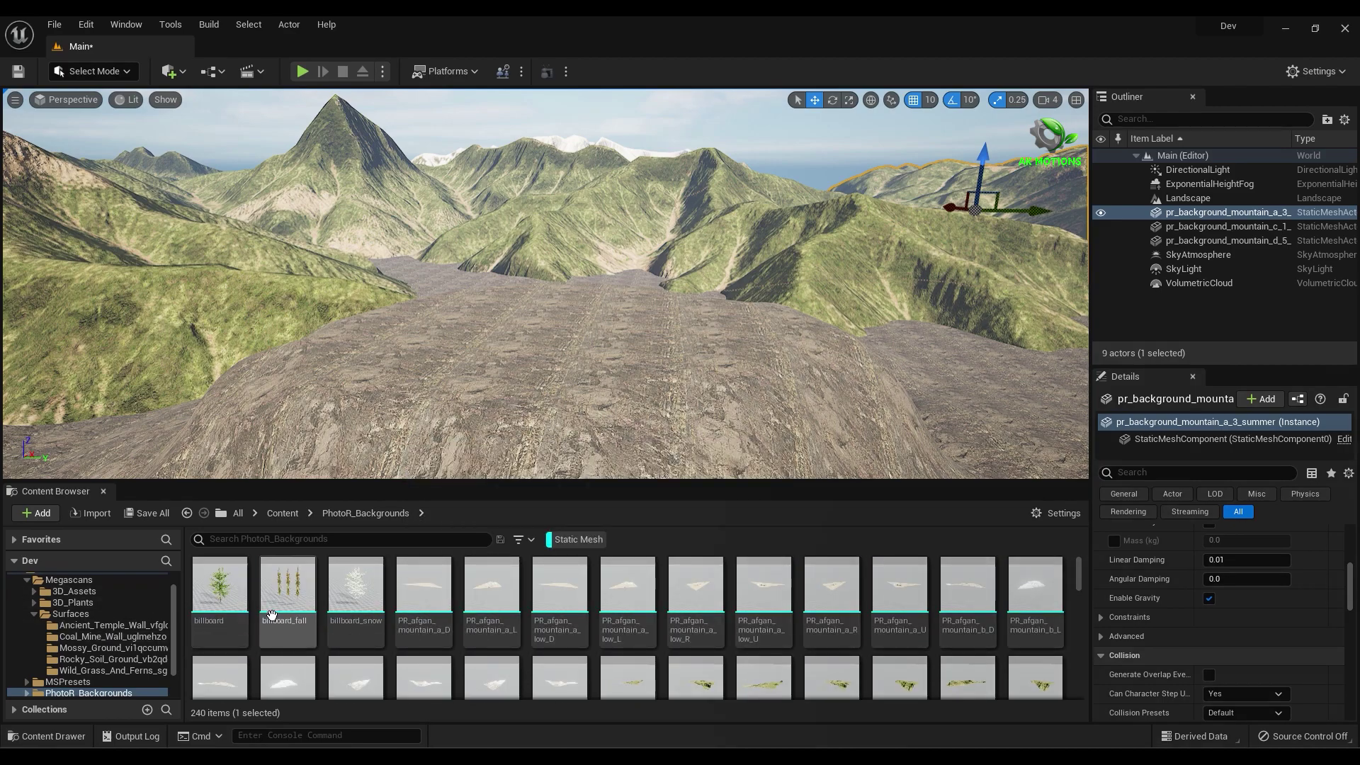
pyautogui.scroll(1, 78, 639)
pyautogui.click(64, 668)
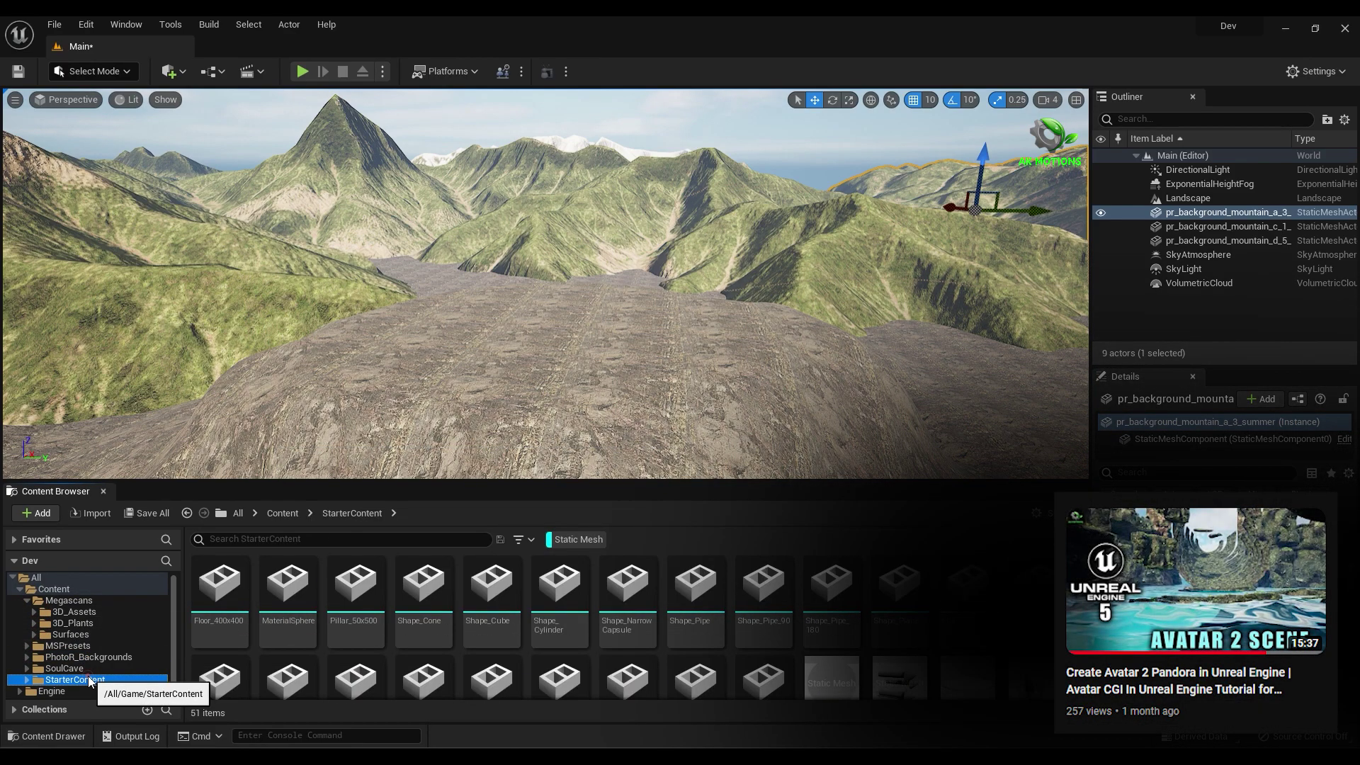
pyautogui.scroll(-5, 778, 664)
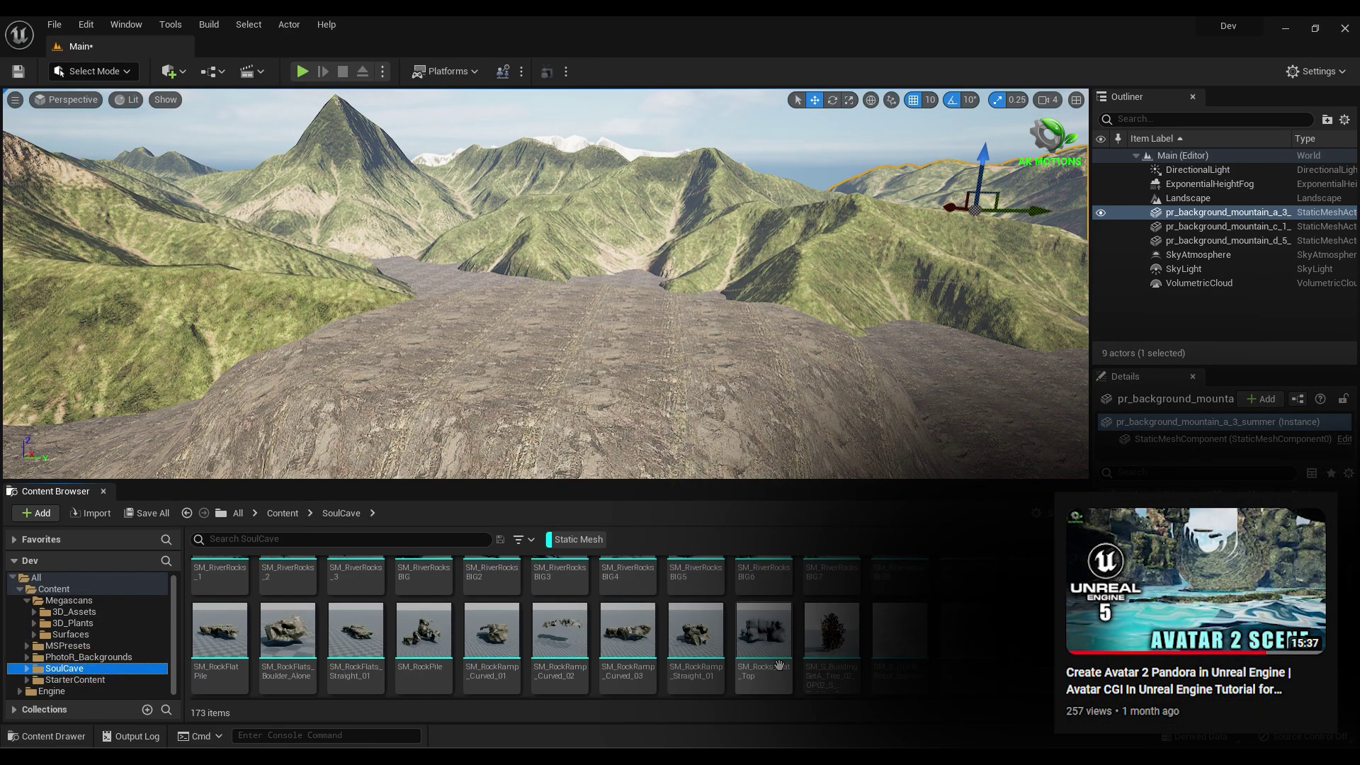
pyautogui.click(826, 657)
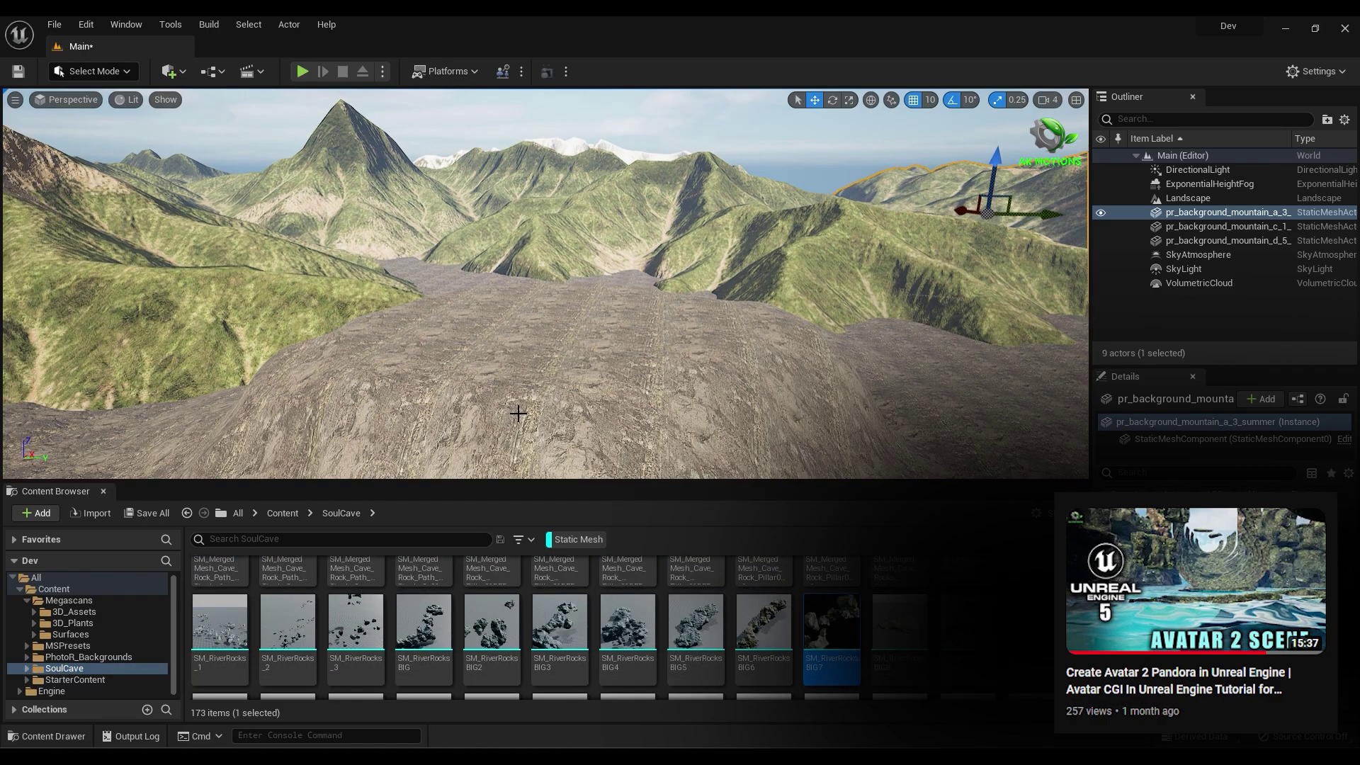
pyautogui.scroll(-1, 890, 632)
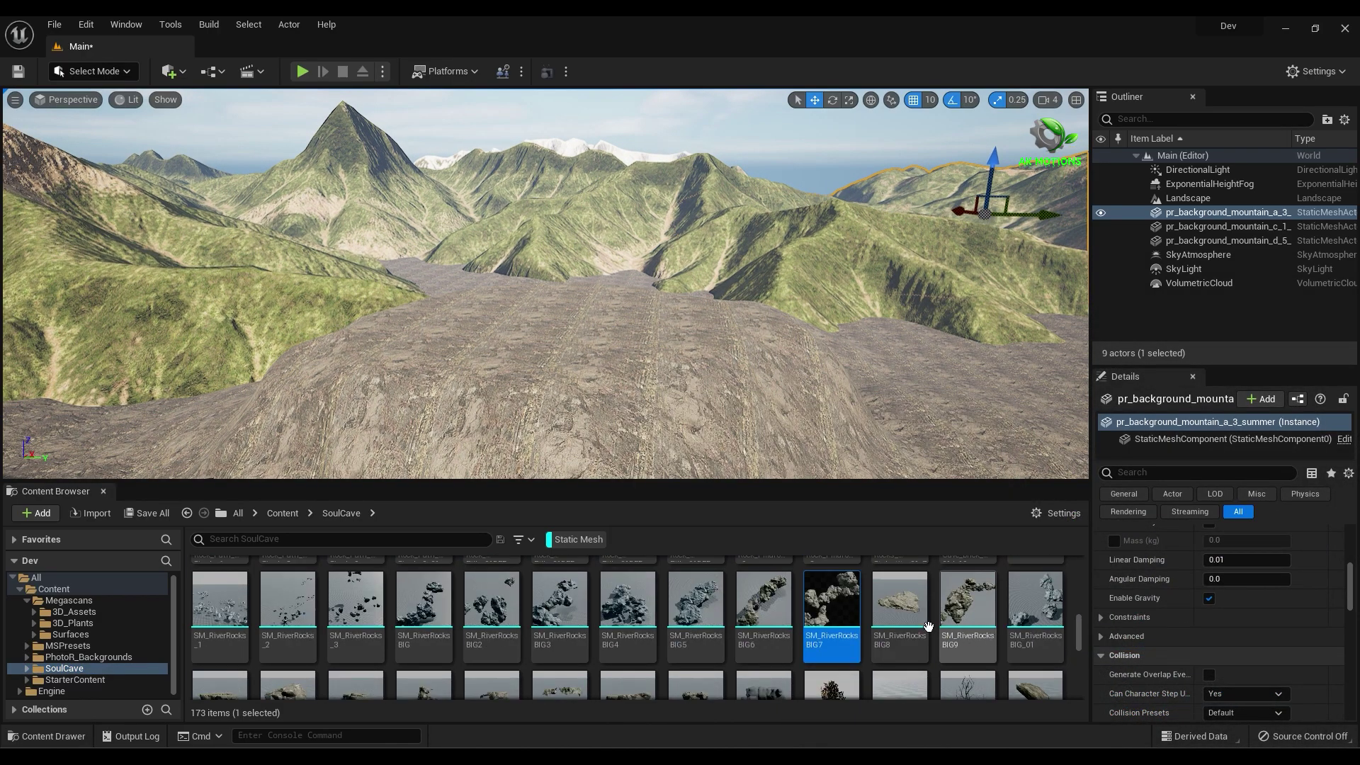
pyautogui.moveTo(899, 602); pyautogui.dragTo(563, 298)
# Move the SM_RiverRocksBIG8 rocks off the plateau's top to the ground beside it.
pyautogui.click(849, 100)
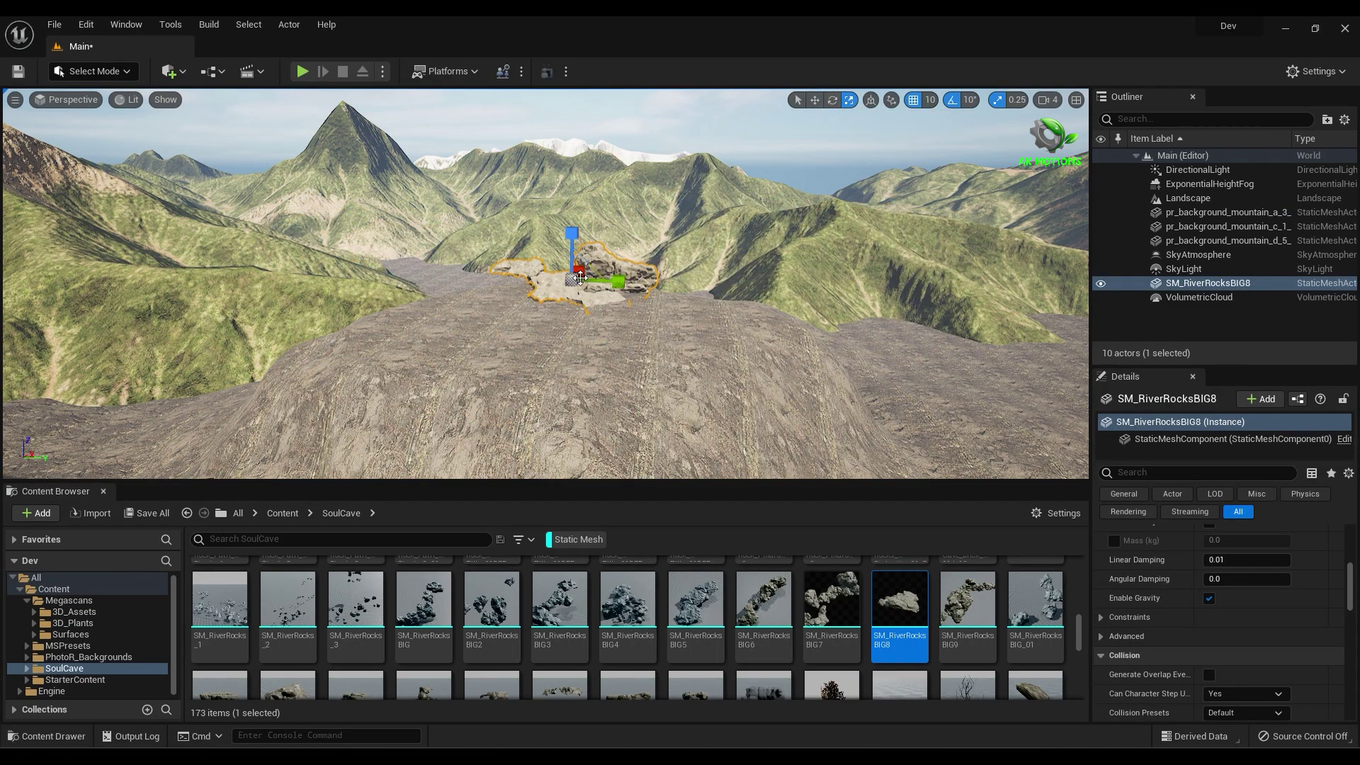
pyautogui.click(814, 100)
pyautogui.scroll(-3, 795, 96)
pyautogui.moveTo(566, 283); pyautogui.dragTo(568, 316, button='right')
pyautogui.moveTo(585, 254); pyautogui.dragTo(213, 311)
# Open the Coal_Mine_Wall surface folder among the Megascans surfaces.
pyautogui.scroll(-3, 504, 361)
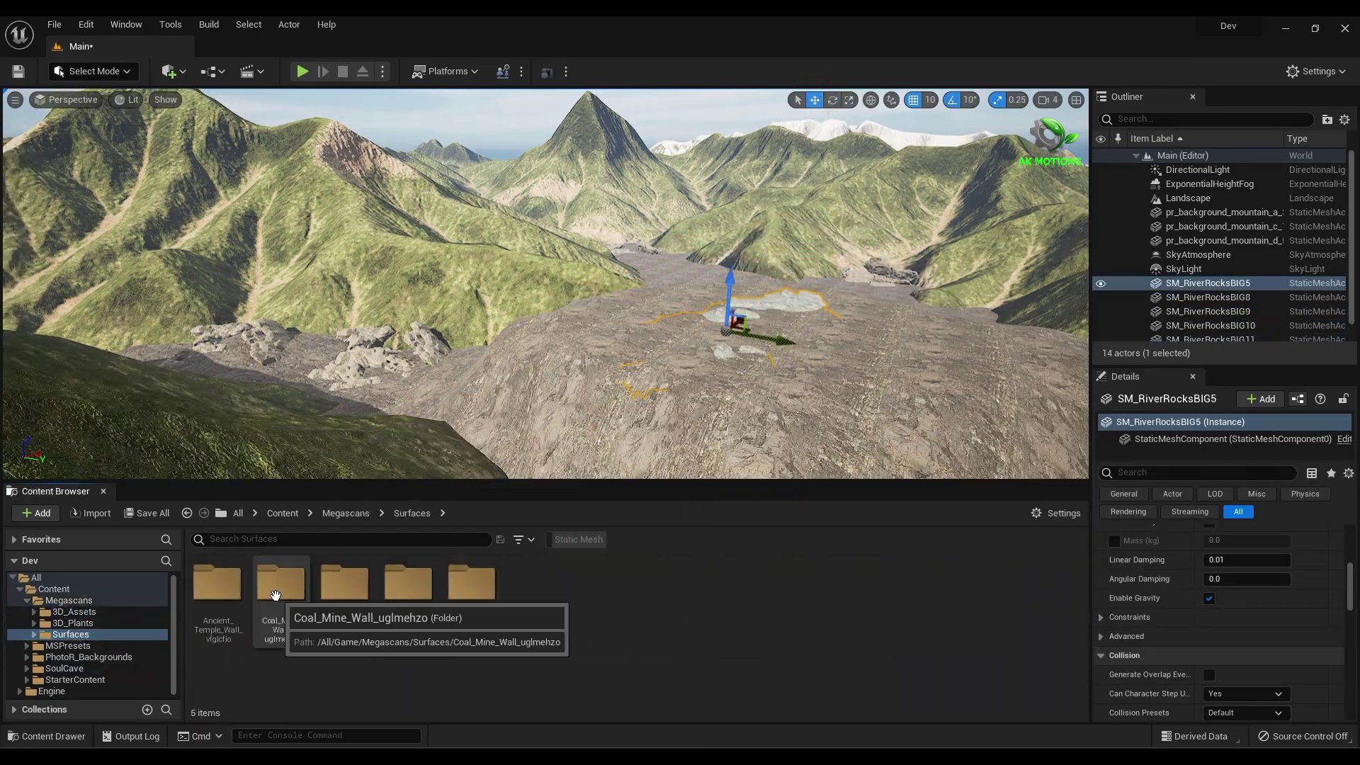
pyautogui.doubleClick(283, 577)
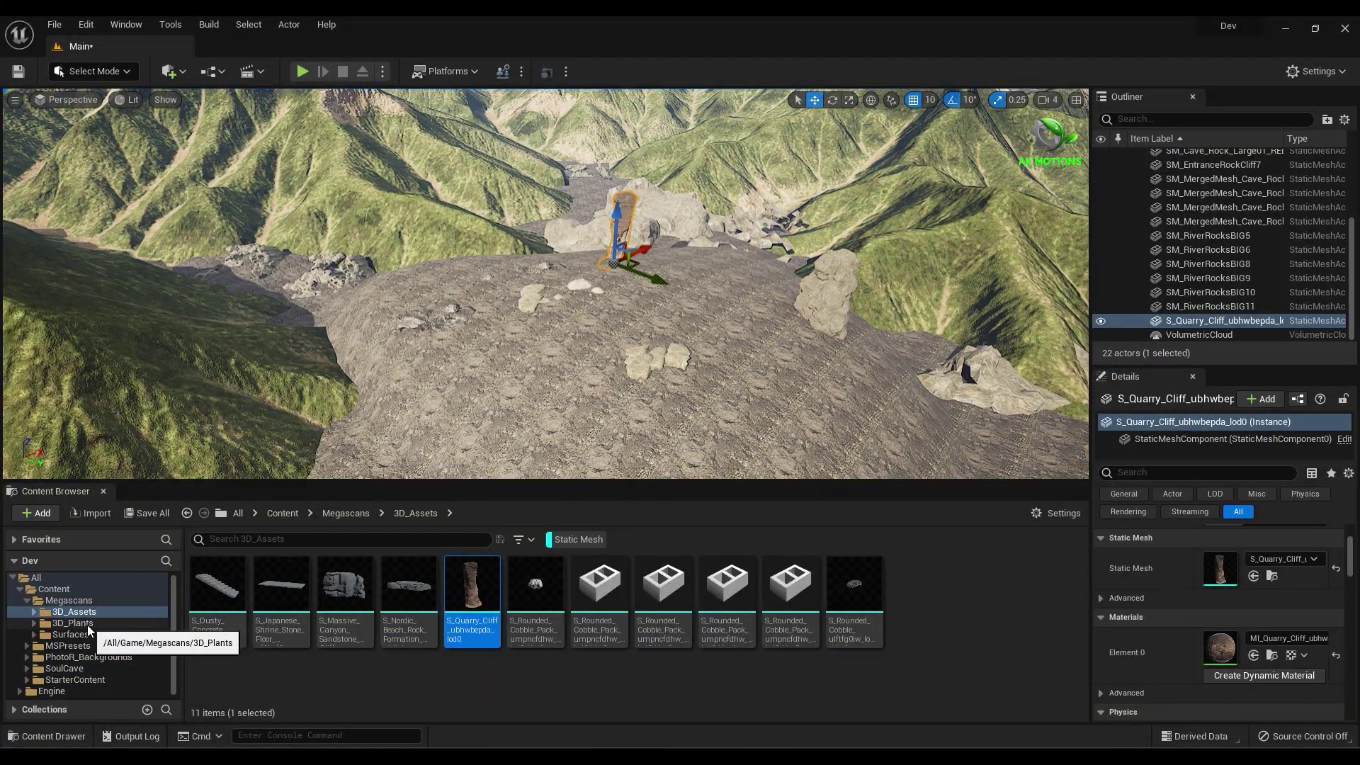
# Duplicate the SM_Cave_Rock_Large01_REDO rock and place the copies as standing pillars along the plateau's edge.
pyautogui.click(839, 296)
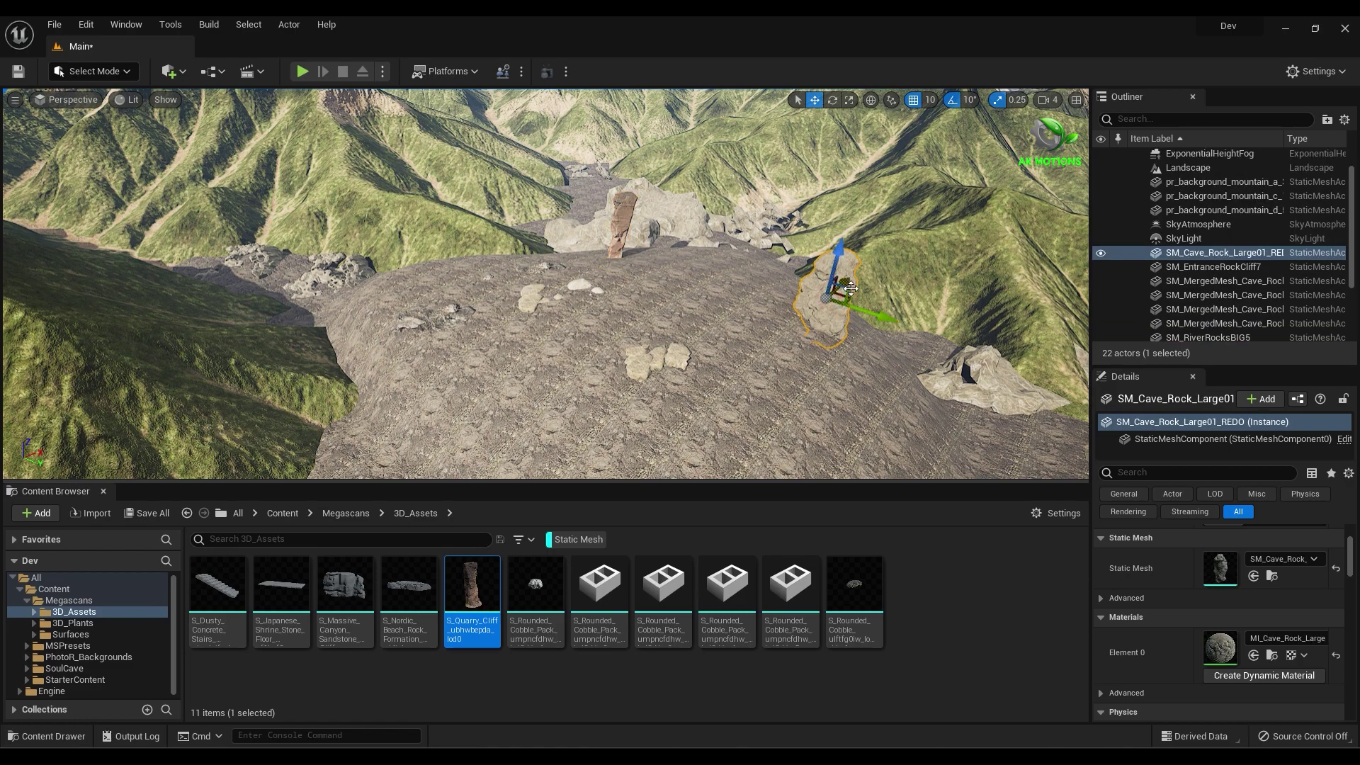
pyautogui.keyDown('alt'); pyautogui.moveTo(849, 281); pyautogui.dragTo(762, 355); pyautogui.keyUp('alt')
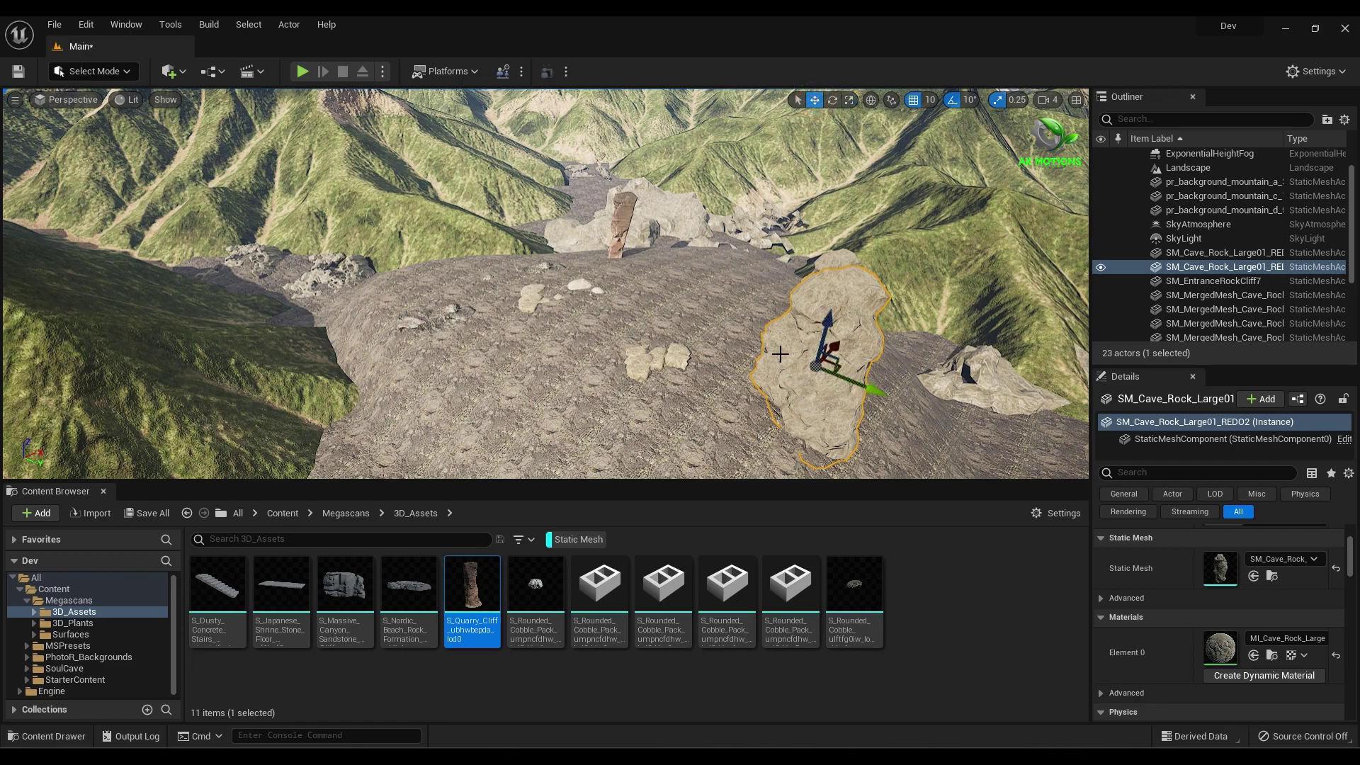
pyautogui.press('s')
pyautogui.moveTo(780, 353); pyautogui.dragTo(780, 354, button='right')
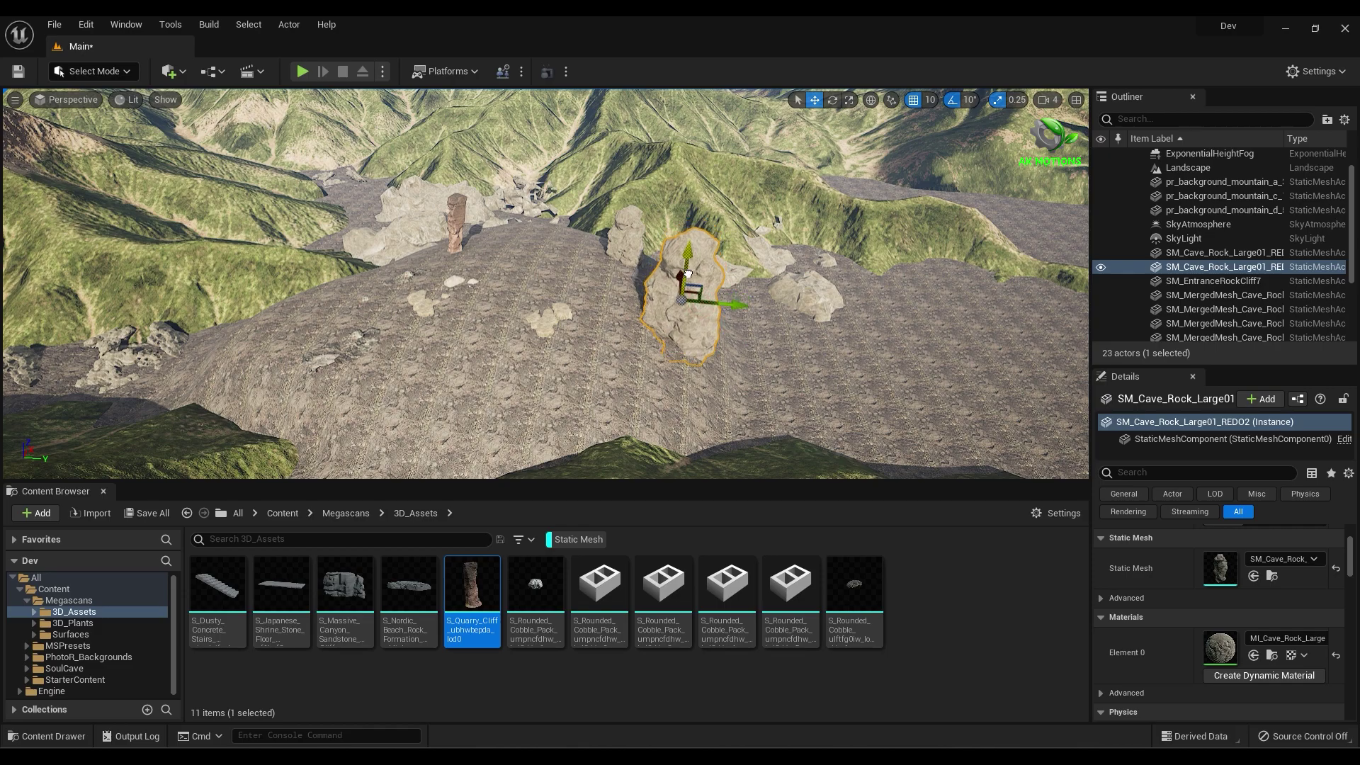
pyautogui.keyDown('alt'); pyautogui.moveTo(701, 289); pyautogui.dragTo(633, 354); pyautogui.keyUp('alt')
pyautogui.press('r')
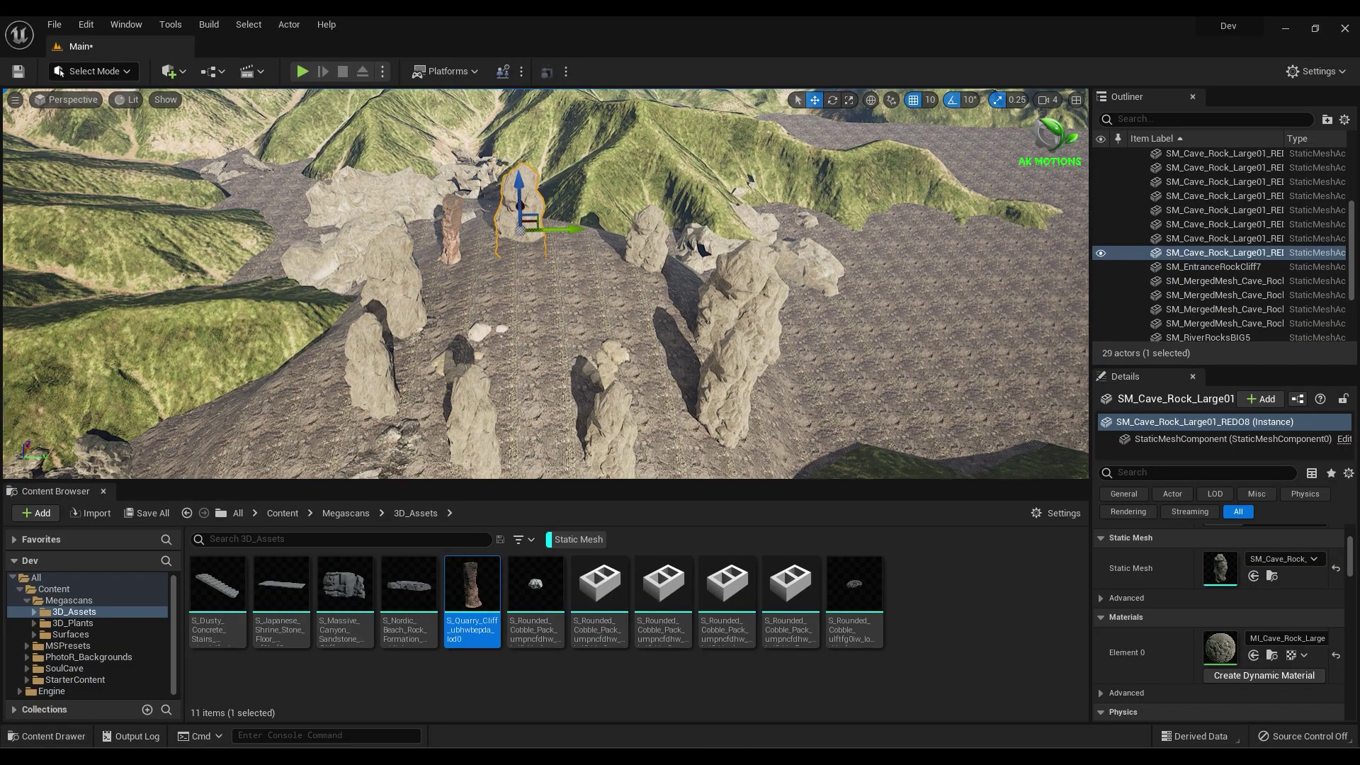
pyautogui.moveTo(543, 284); pyautogui.dragTo(595, 262, button='right')
pyautogui.click(710, 223)
pyautogui.moveTo(594, 187); pyautogui.dragTo(594, 175)
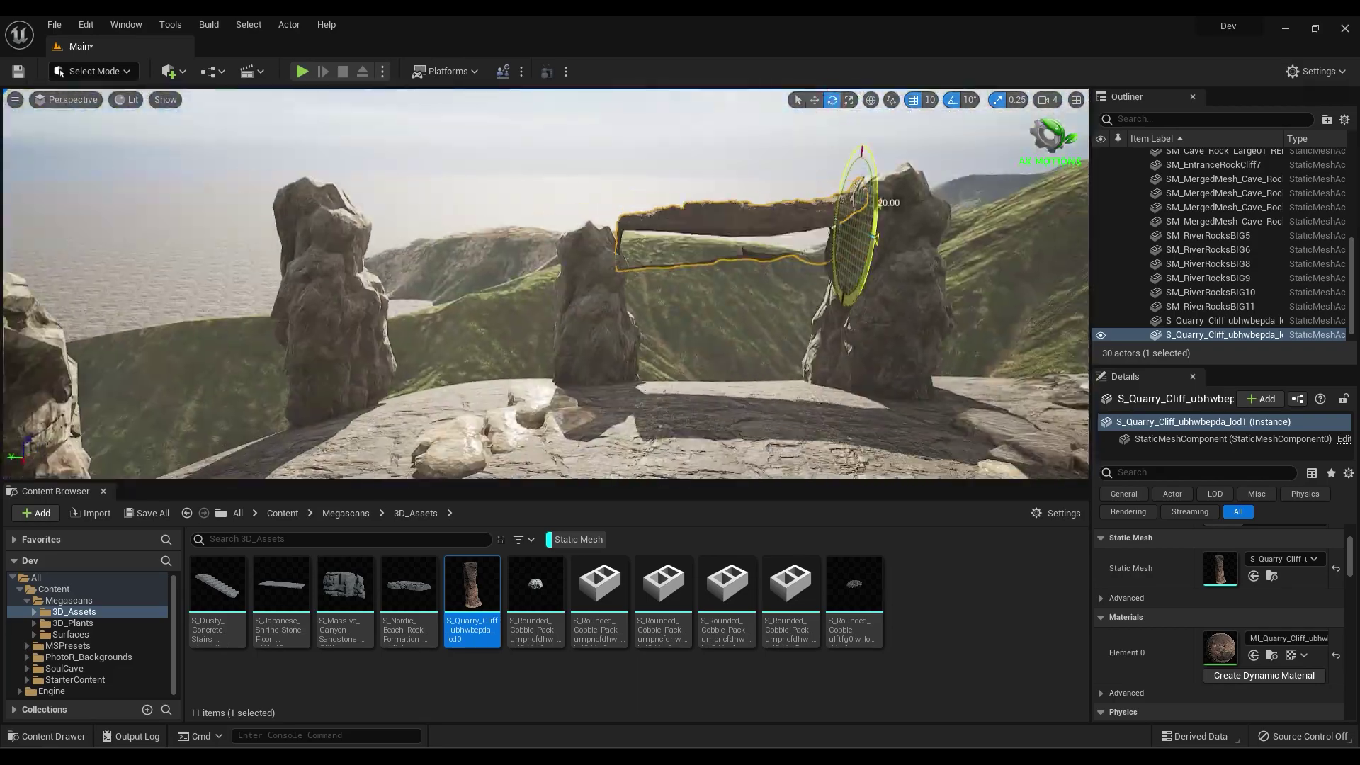
pyautogui.press('Delete')
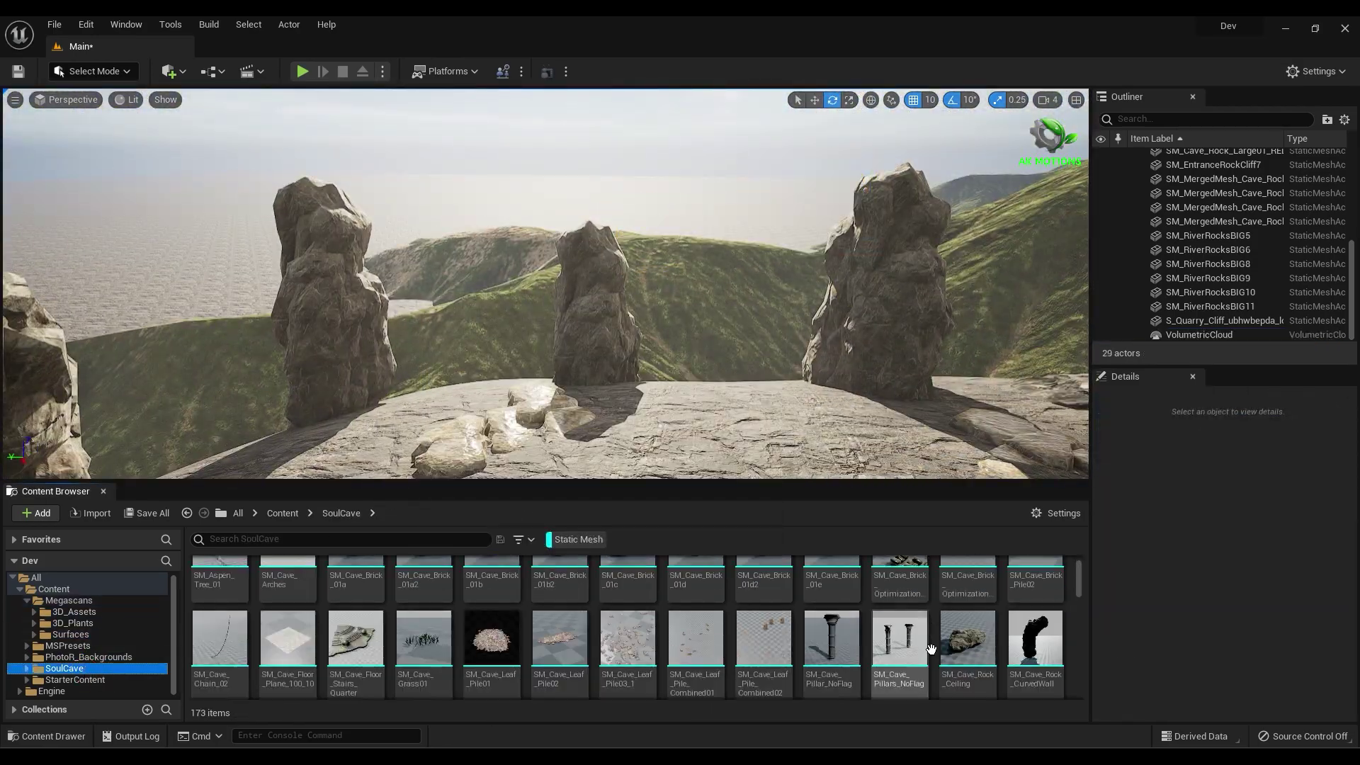
# Bridge two of the rock pillars with the SM_Cave_Rocks_Stalactite_04 mesh from the SoulCave folder.
pyautogui.scroll(-3, 930, 649)
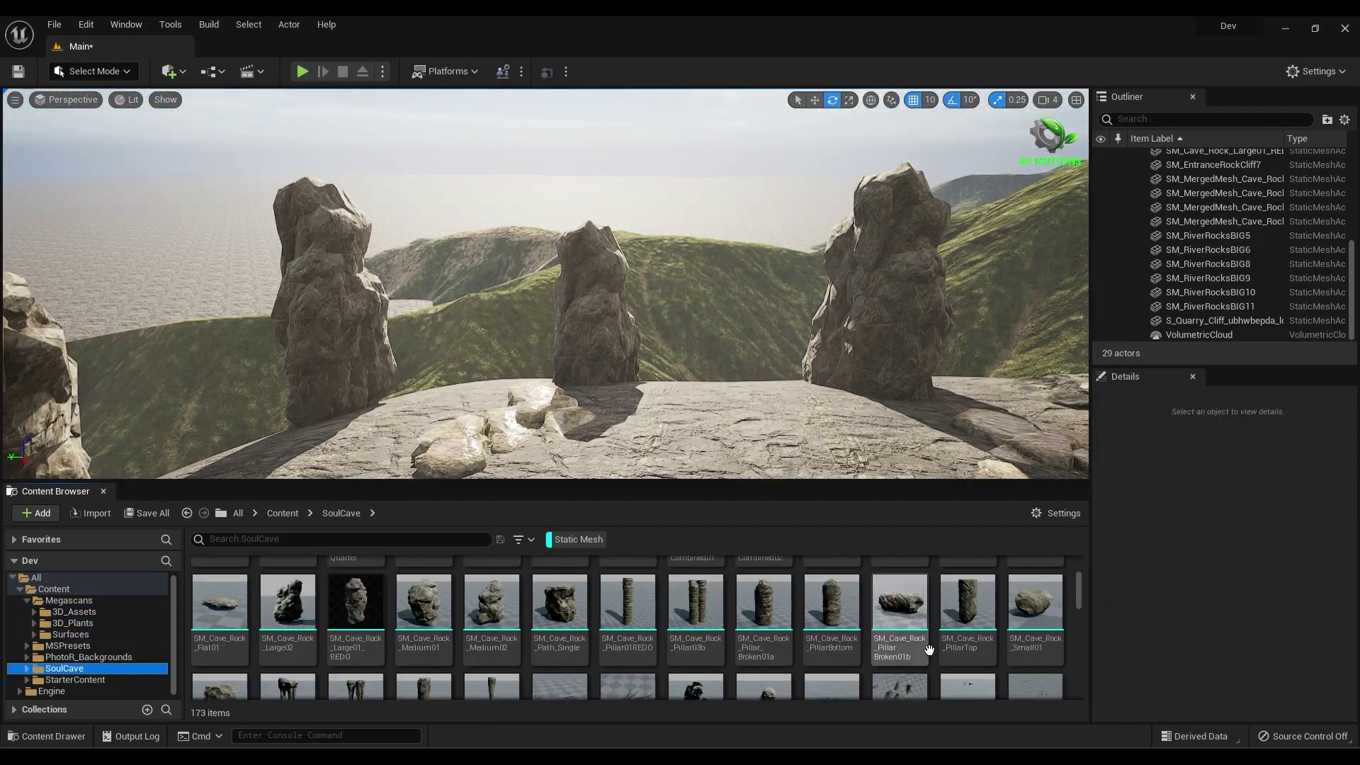
pyautogui.moveTo(424, 608); pyautogui.dragTo(609, 312)
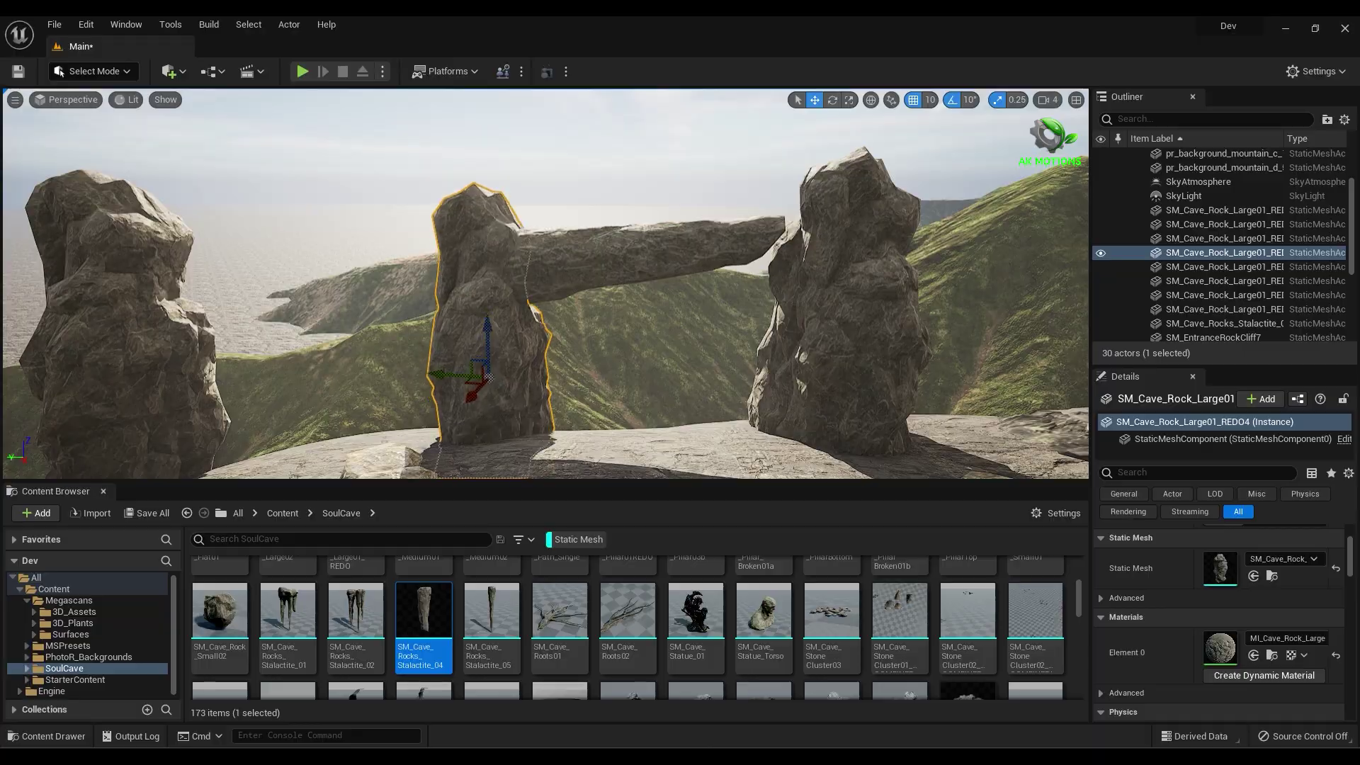
pyautogui.click(903, 430)
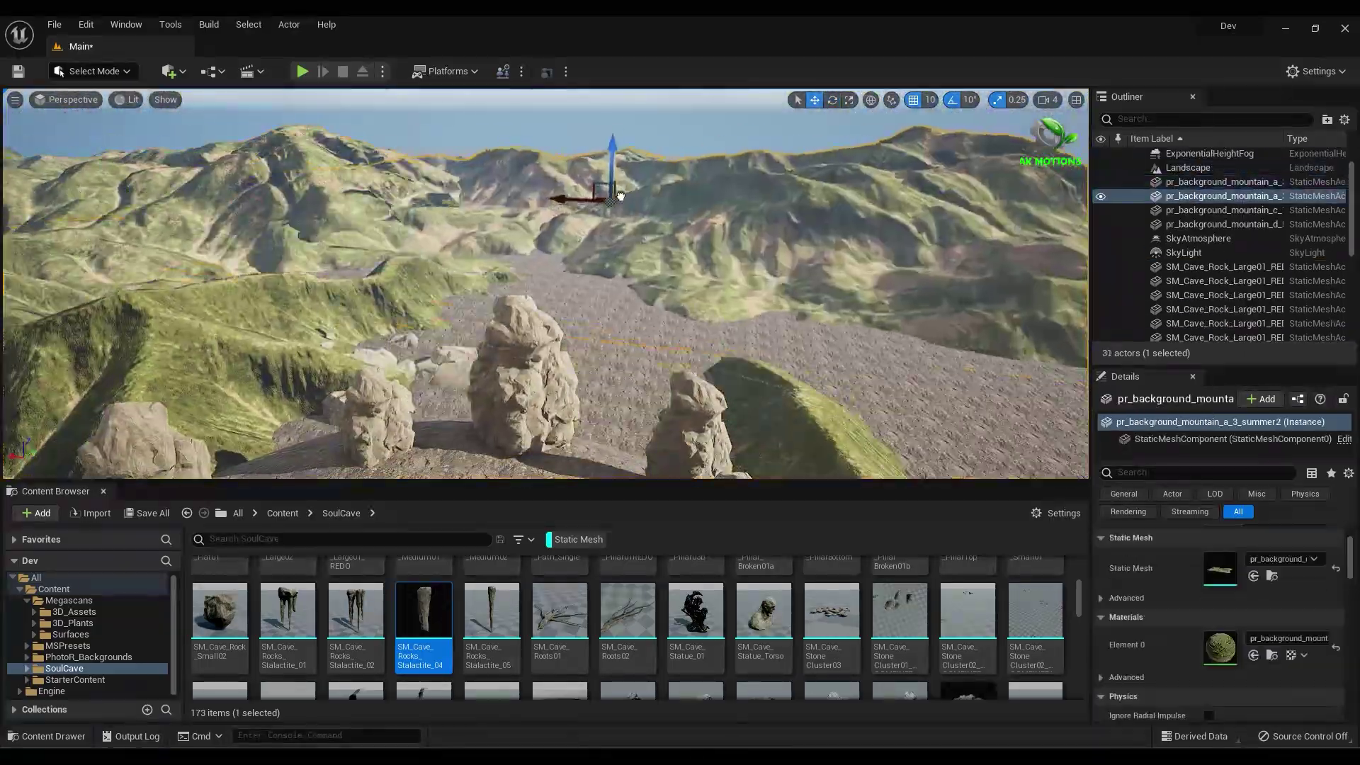
# Select the landscape and switch to Landscape mode for sculpting the plateau.
pyautogui.click(858, 442)
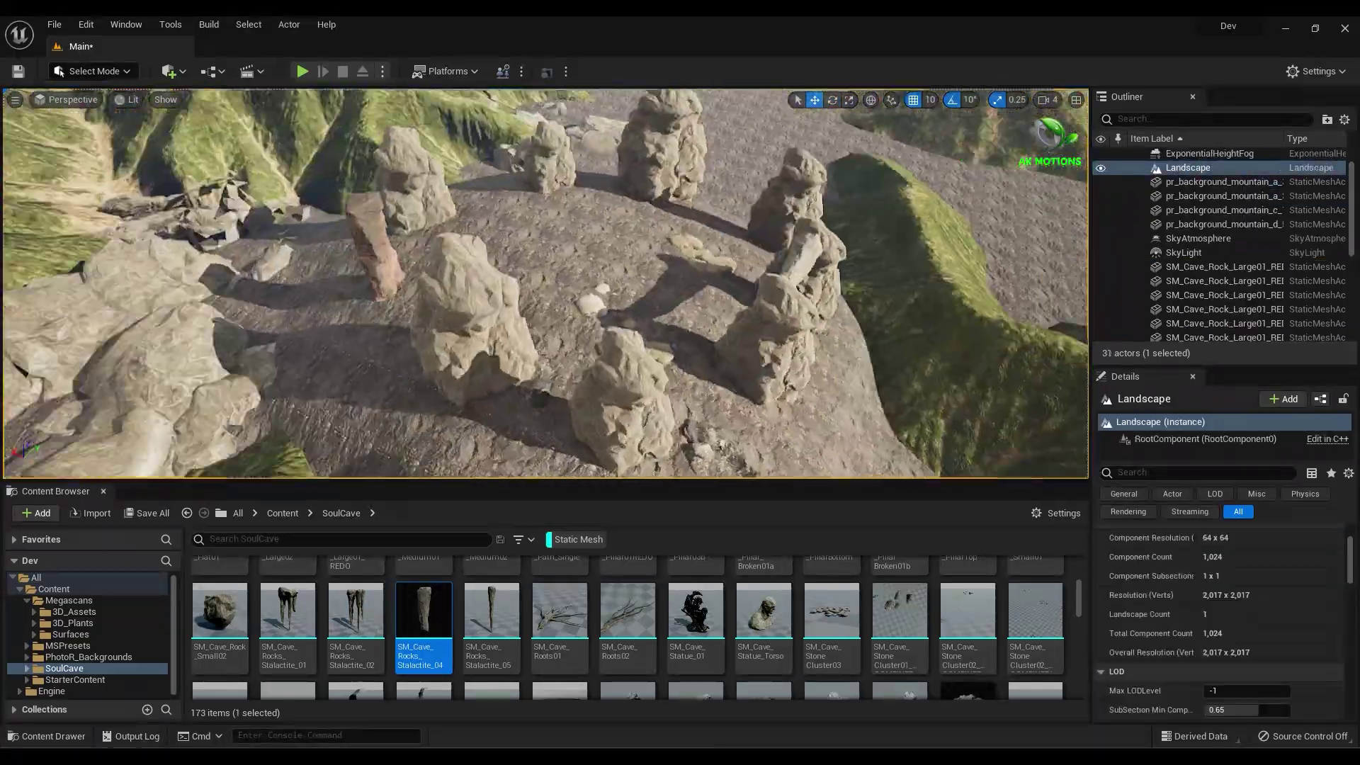
pyautogui.click(58, 71)
pyautogui.click(104, 119)
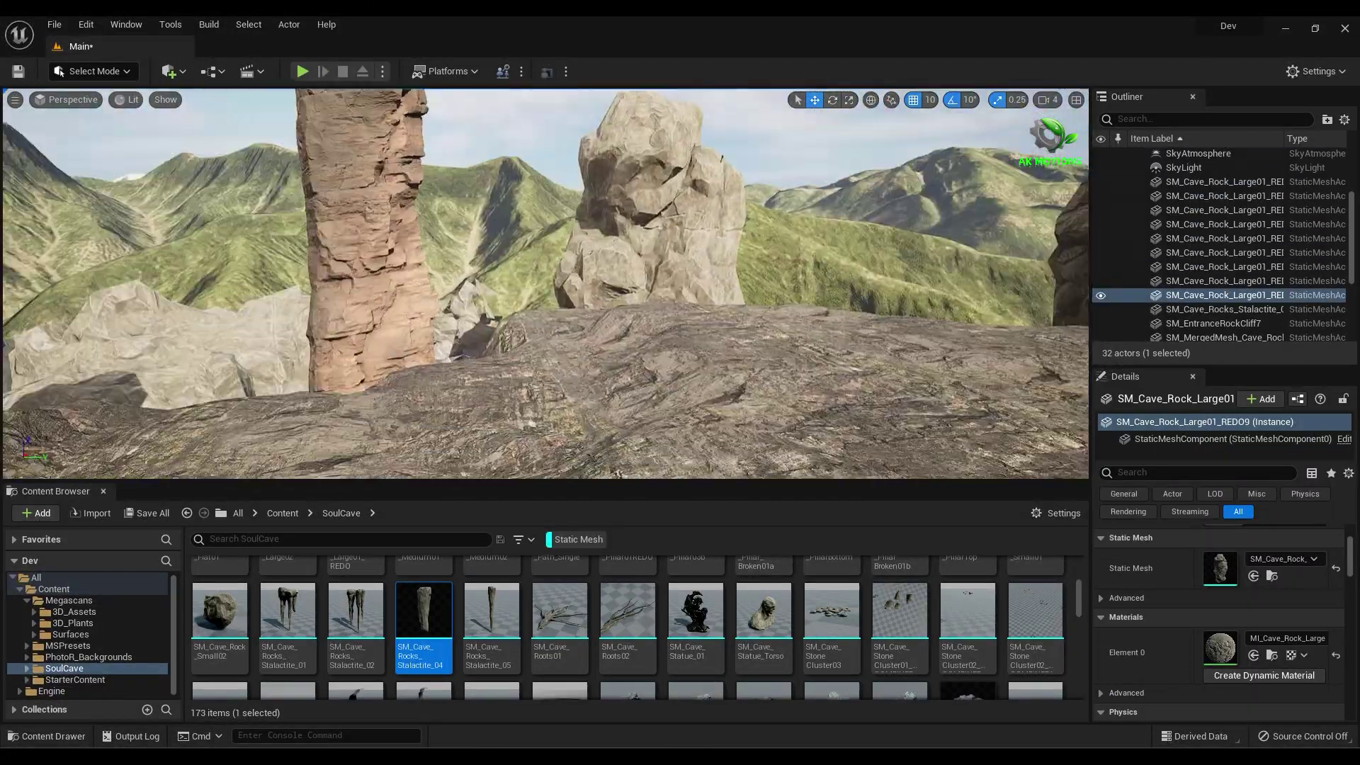
pyautogui.click(779, 157)
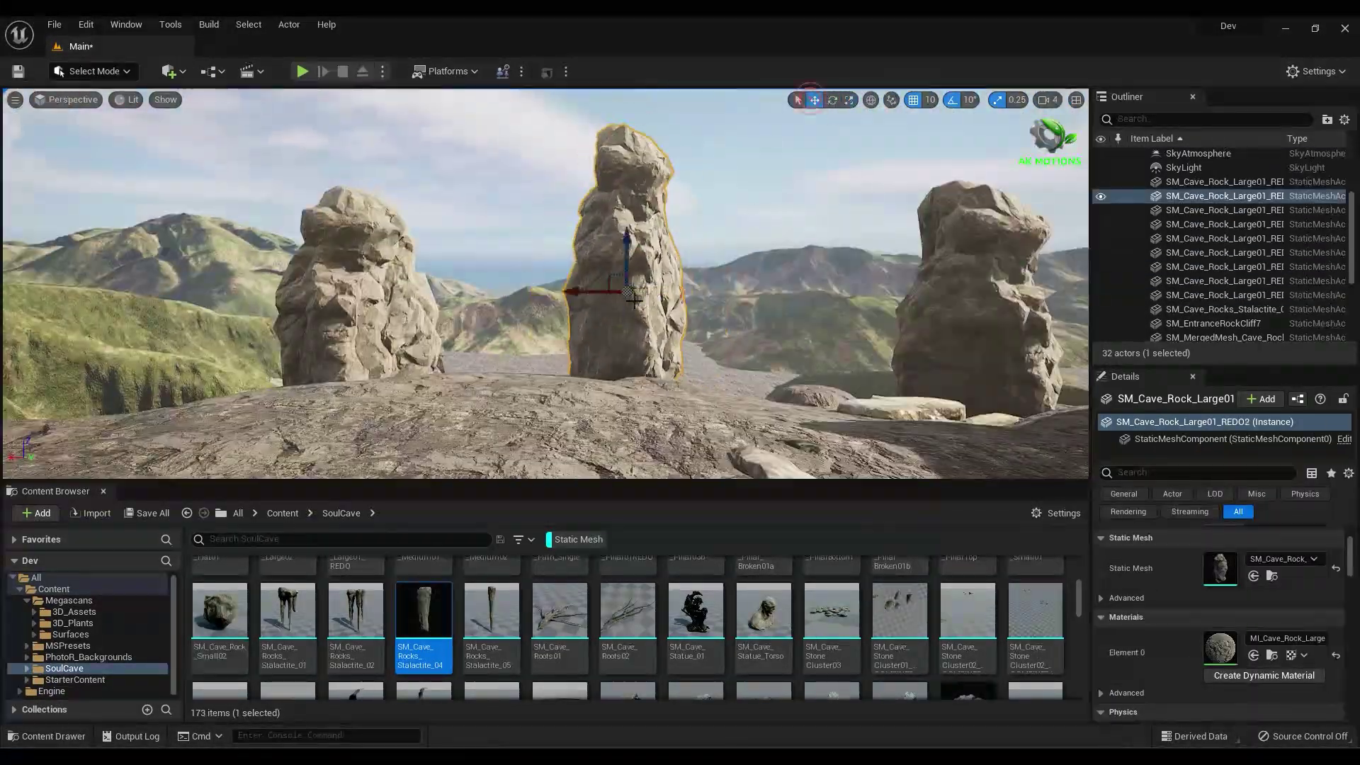
pyautogui.click(401, 279)
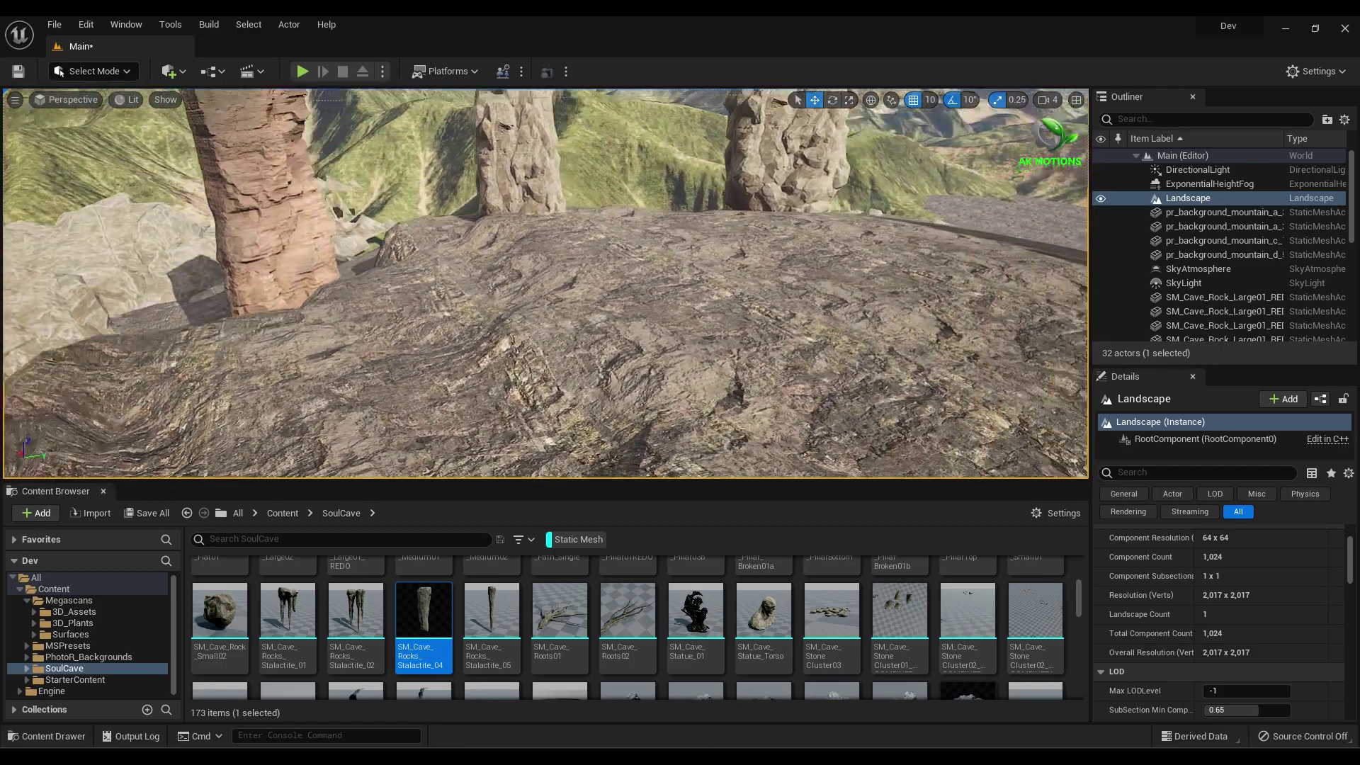
pyautogui.moveTo(631, 356); pyautogui.dragTo(631, 356, button='right')
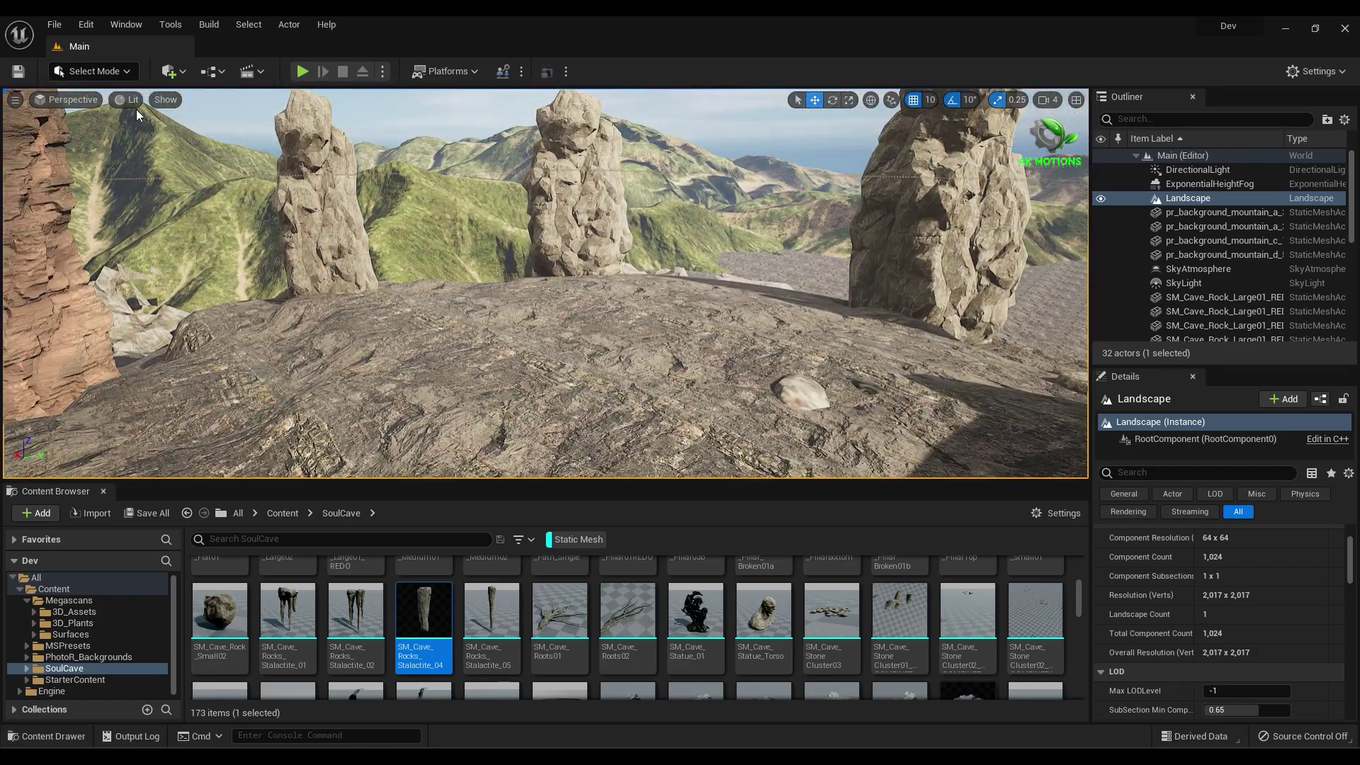
# Switch to Foliage mode and add SM_Cave_Rock_Small02 and SM_Cave_StoneCluster03 from the SoulCave folder as foliage types.
pyautogui.click(118, 74)
pyautogui.click(120, 122)
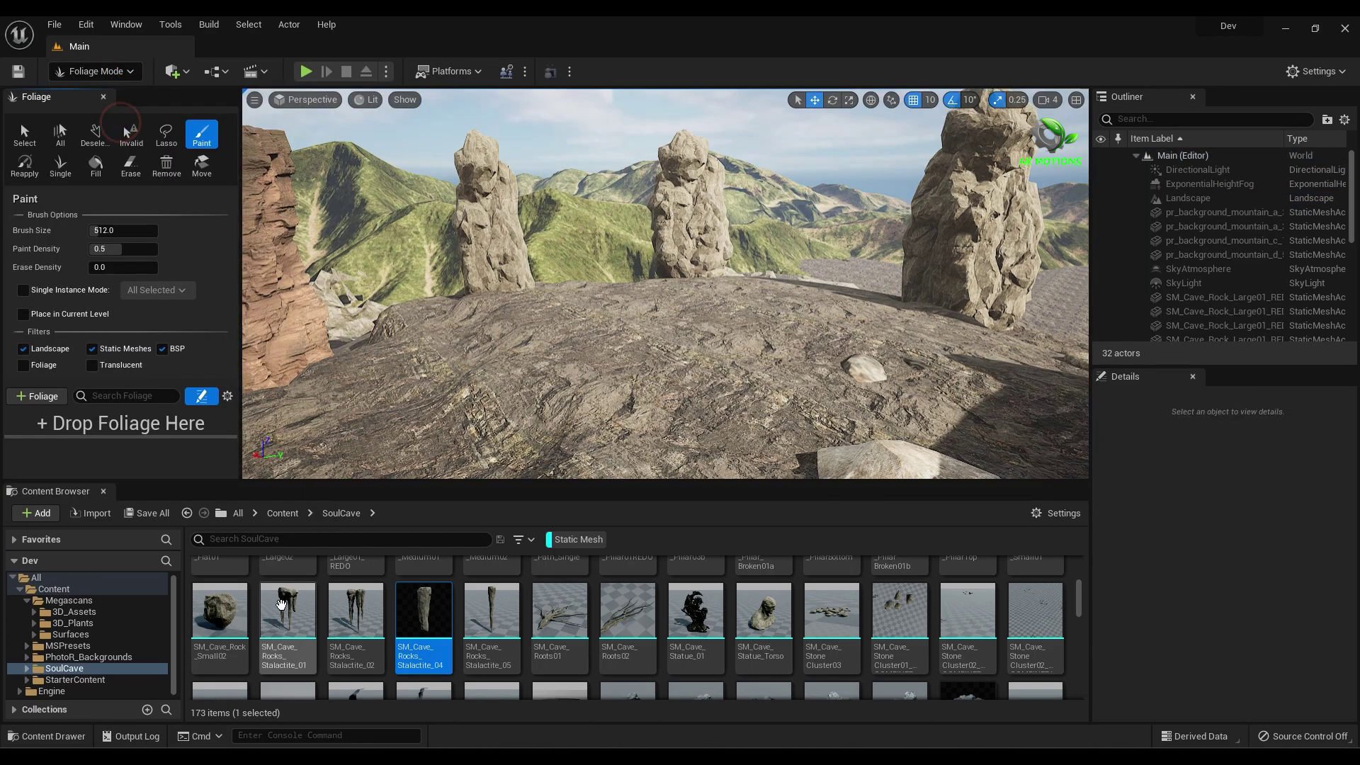
pyautogui.scroll(1, 241, 637)
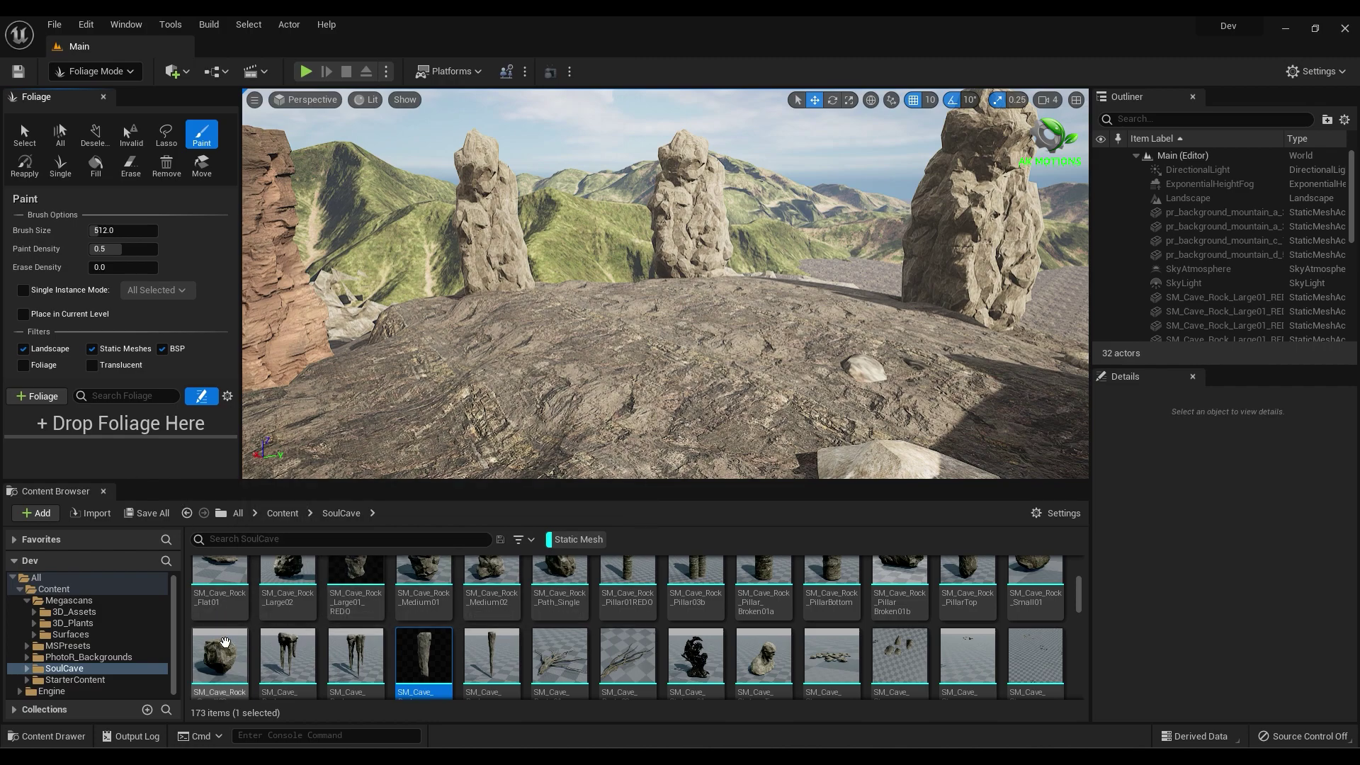
pyautogui.moveTo(224, 641); pyautogui.dragTo(156, 423)
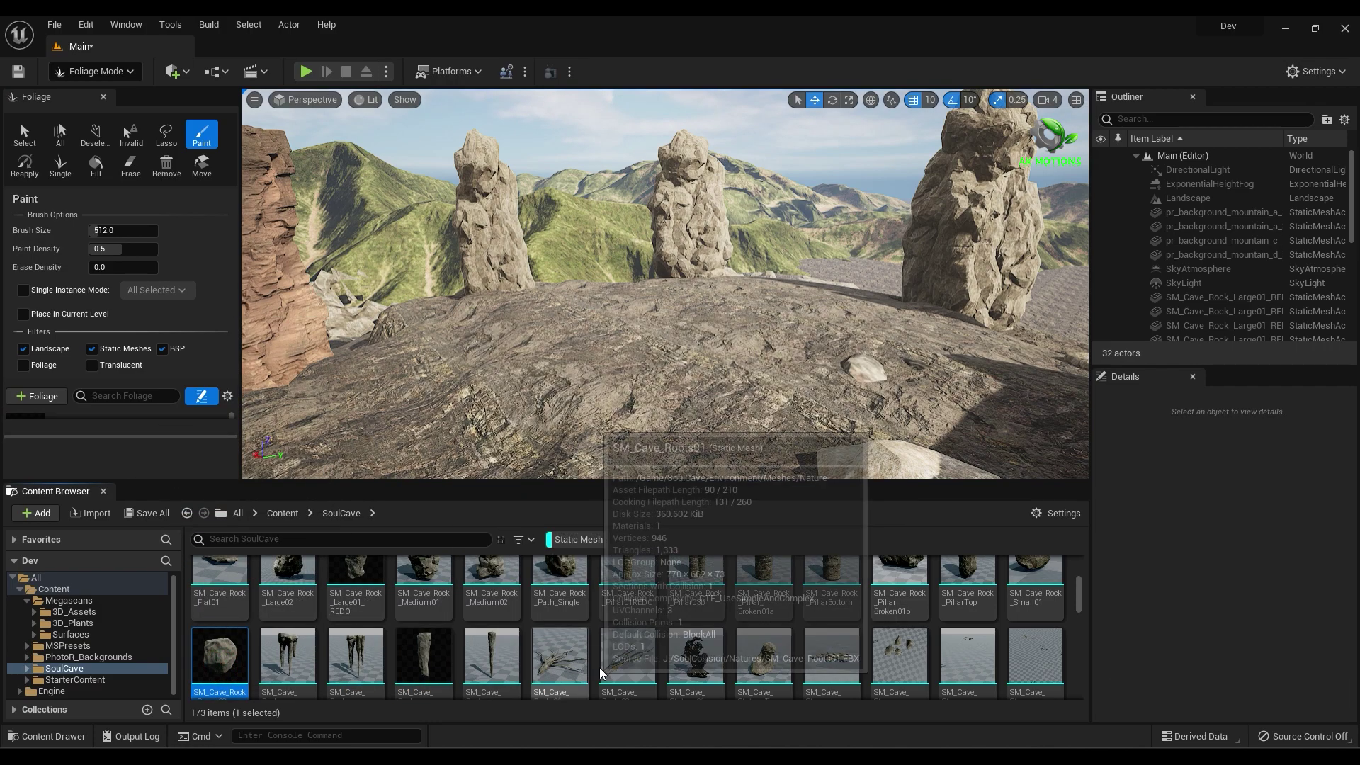
pyautogui.moveTo(828, 658); pyautogui.dragTo(165, 446)
# Add the SM_Cave_Rock_Small01 mesh to the foliage types and look through the remaining SoulCave meshes.
pyautogui.scroll(5, 786, 669)
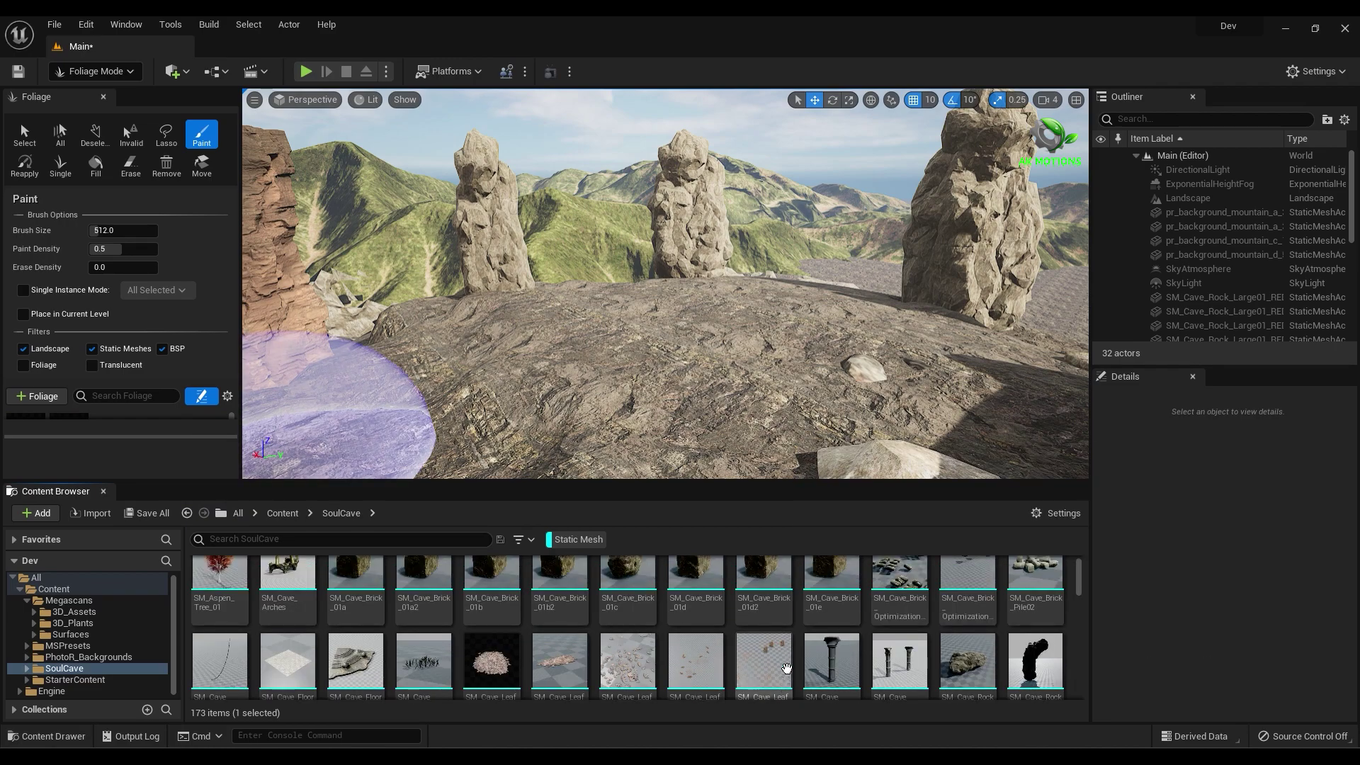
pyautogui.scroll(1, 786, 668)
pyautogui.scroll(-5, 786, 668)
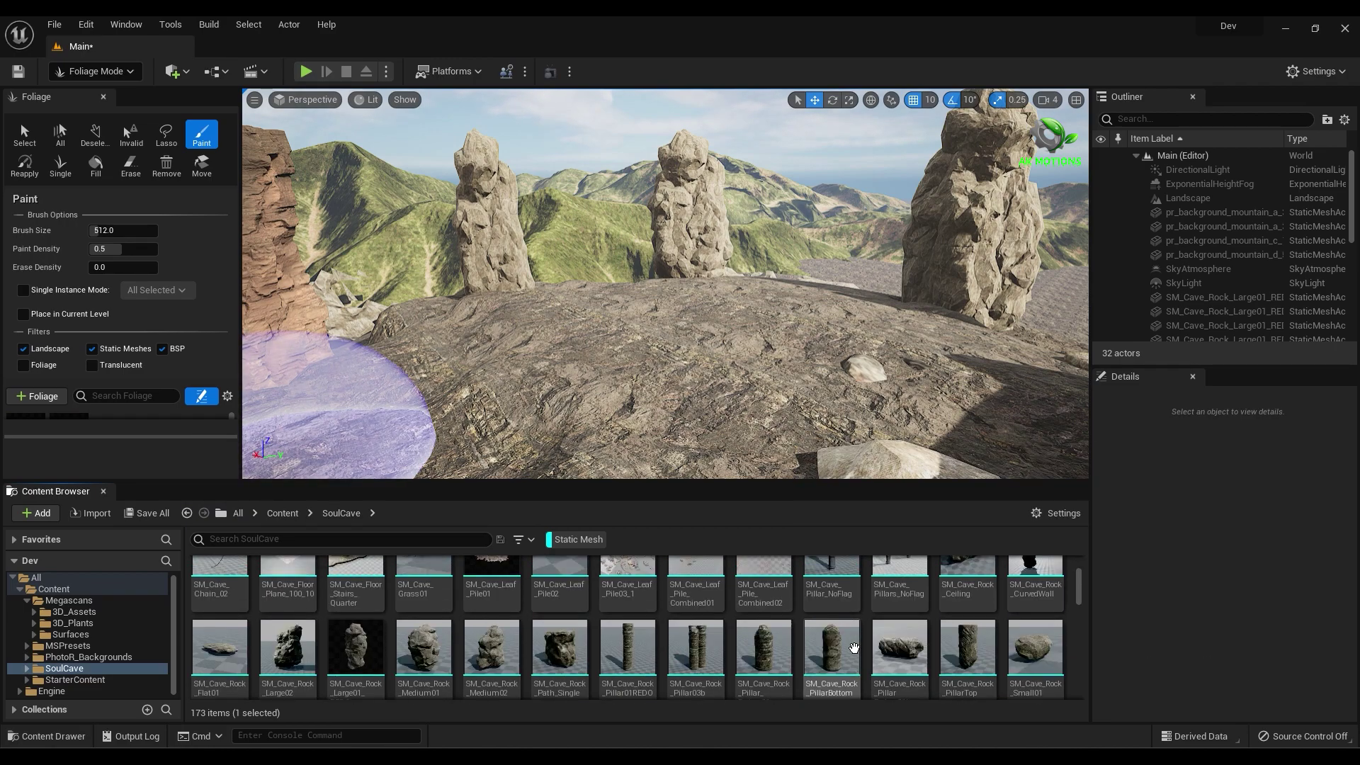
pyautogui.moveTo(1034, 588); pyautogui.dragTo(165, 446)
pyautogui.scroll(-10, 1009, 670)
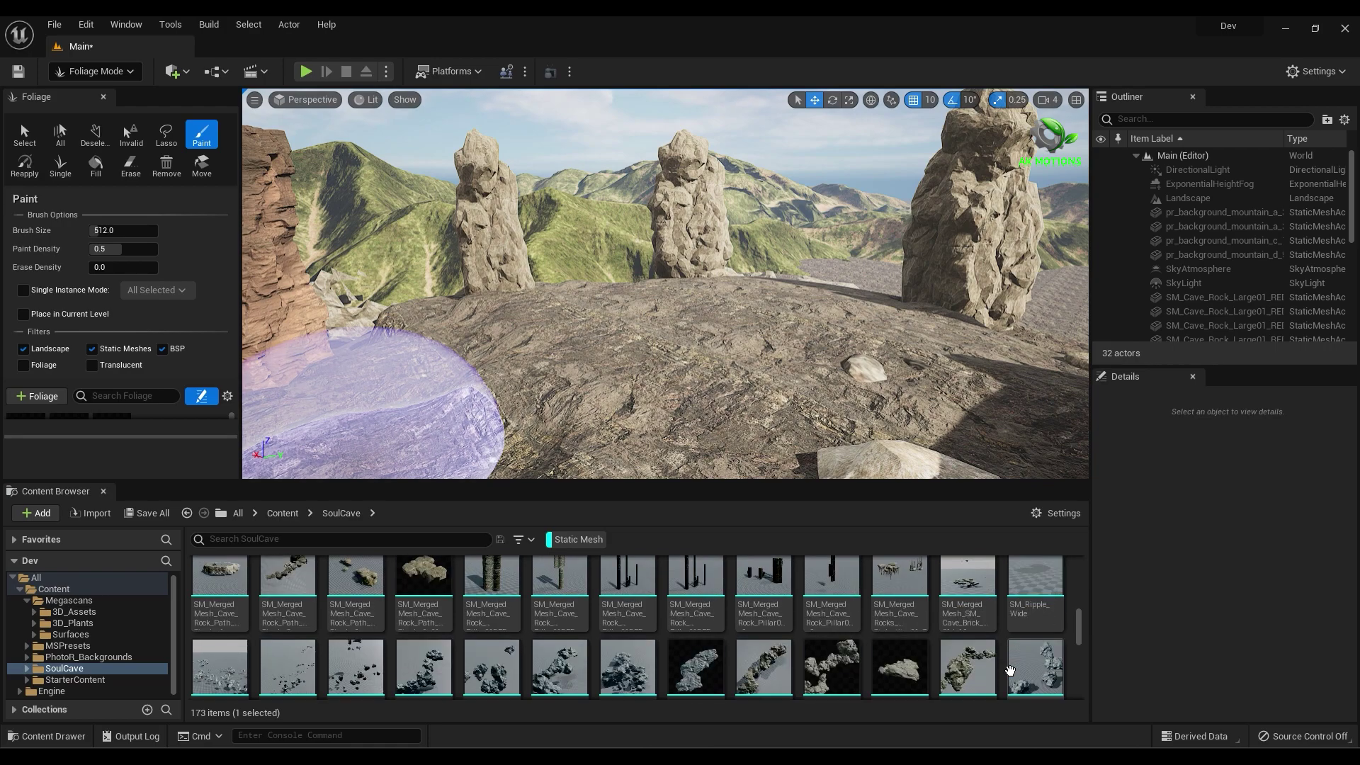
pyautogui.scroll(-15, 1009, 670)
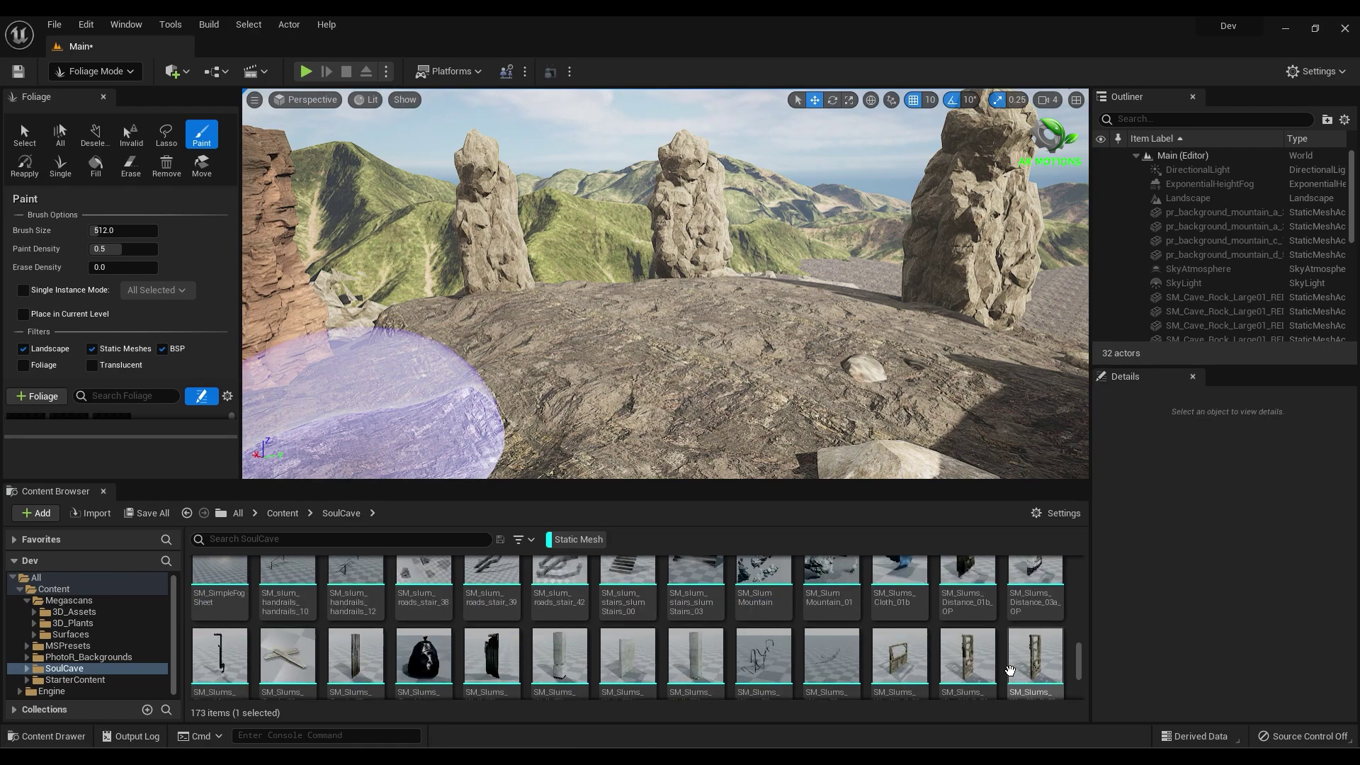
pyautogui.moveTo(1010, 670); pyautogui.dragTo(142, 452)
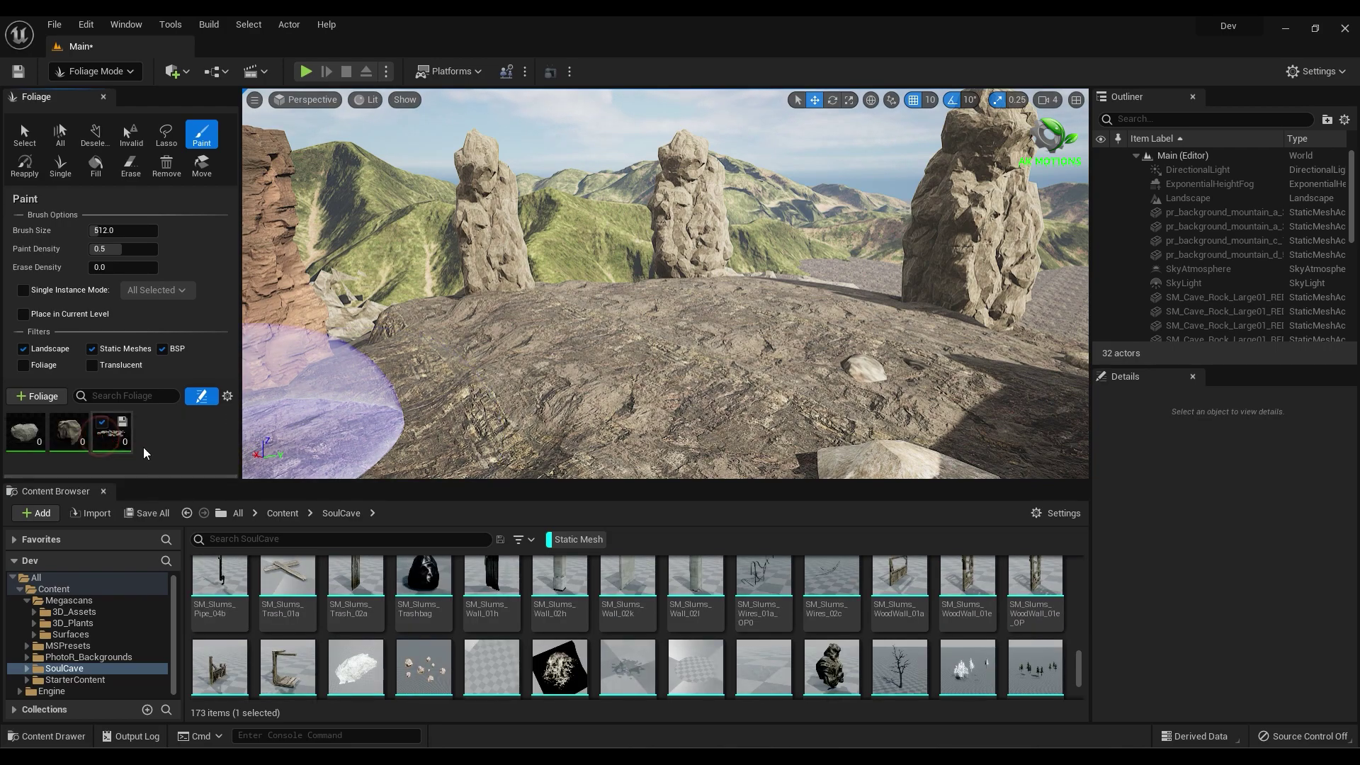
# Add S_Rounded_Cobble_Pack_umpncfdhw_lod3_Var1 and the single S_Rounded_Cobble mesh from the Megascans 3D_Assets folder as foliage types.
pyautogui.click(73, 611)
pyautogui.click(536, 623)
pyautogui.moveTo(854, 584)
pyautogui.mouseDown()
pyautogui.moveTo(106, 432)
pyautogui.moveTo(121, 433)
pyautogui.mouseUp()
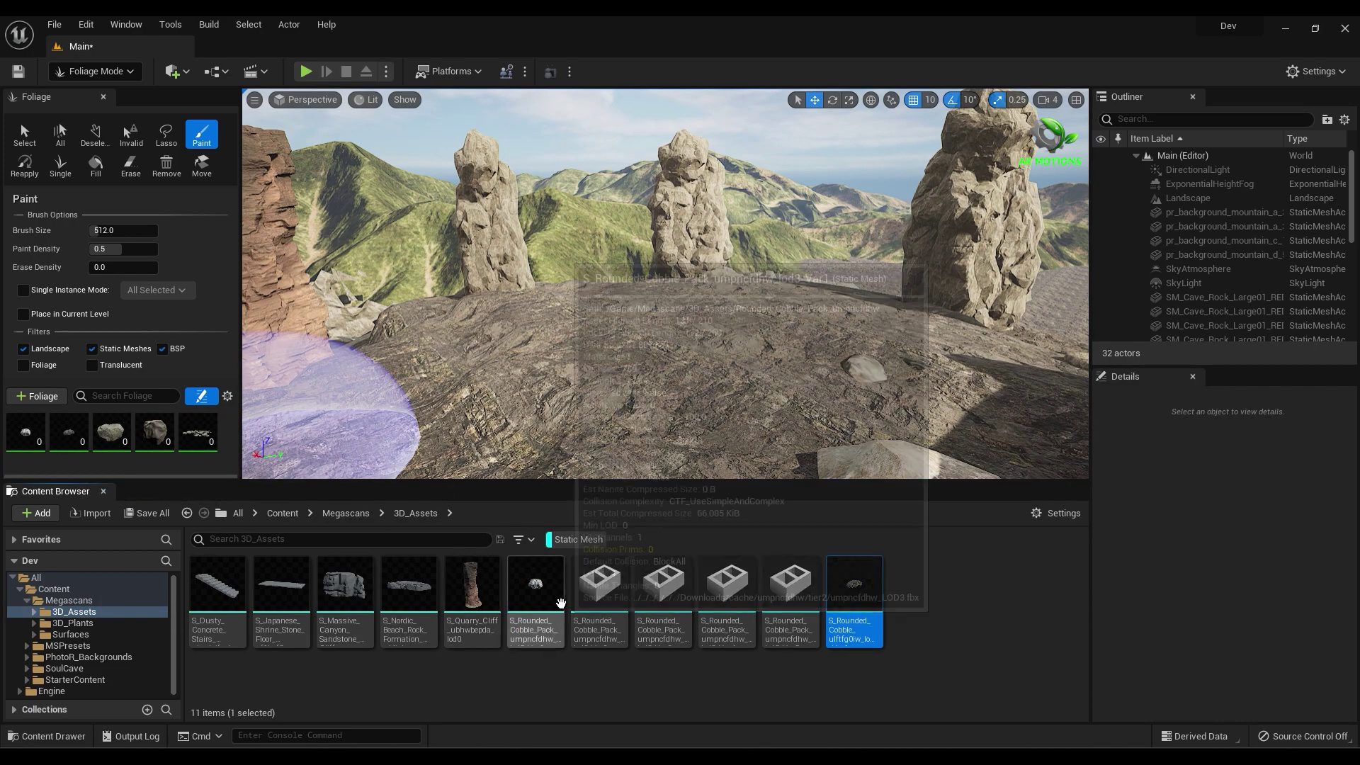
pyautogui.click(641, 368)
pyautogui.hotkey('ctrl', 'z')
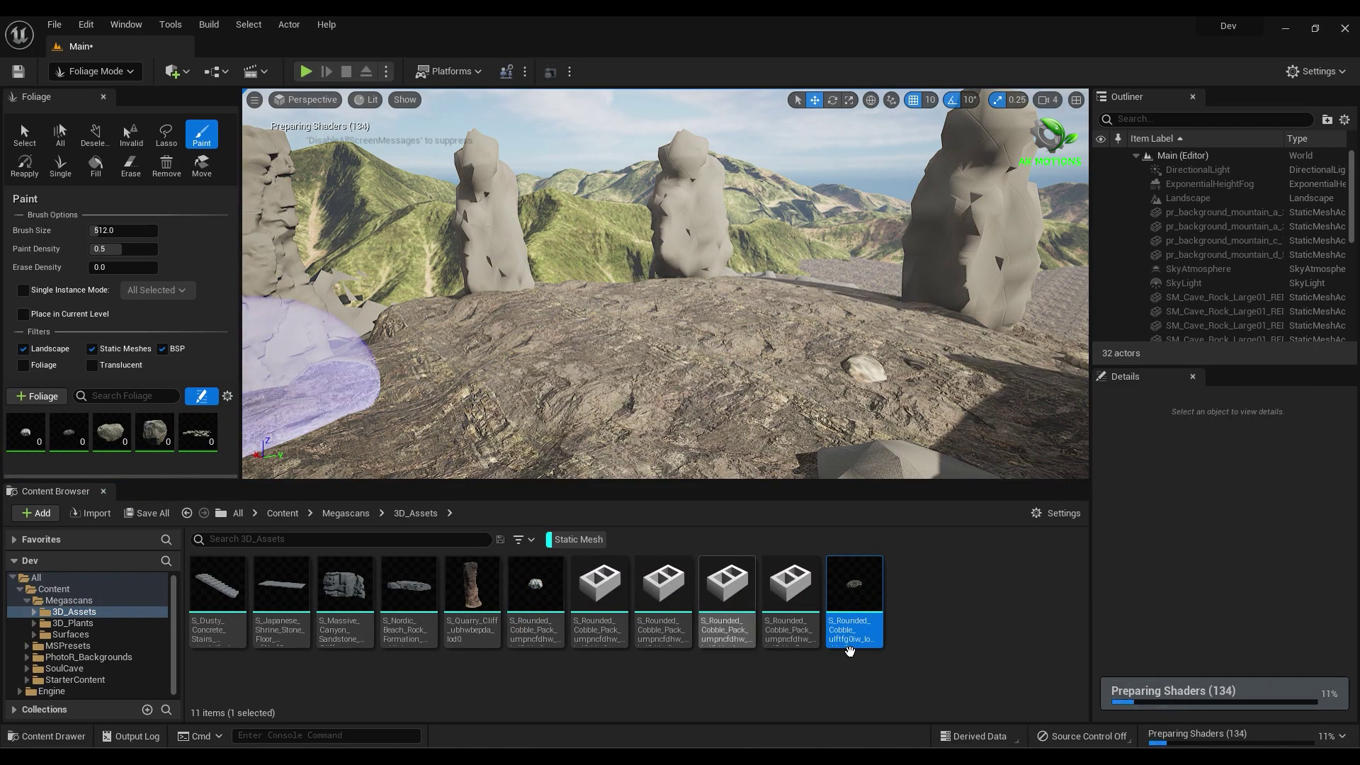
# Lower the minimum Scale X of the SM_Cave_Rock_Small01 and SM_Cave_Rock_Small02 foliage types.
pyautogui.click(115, 439)
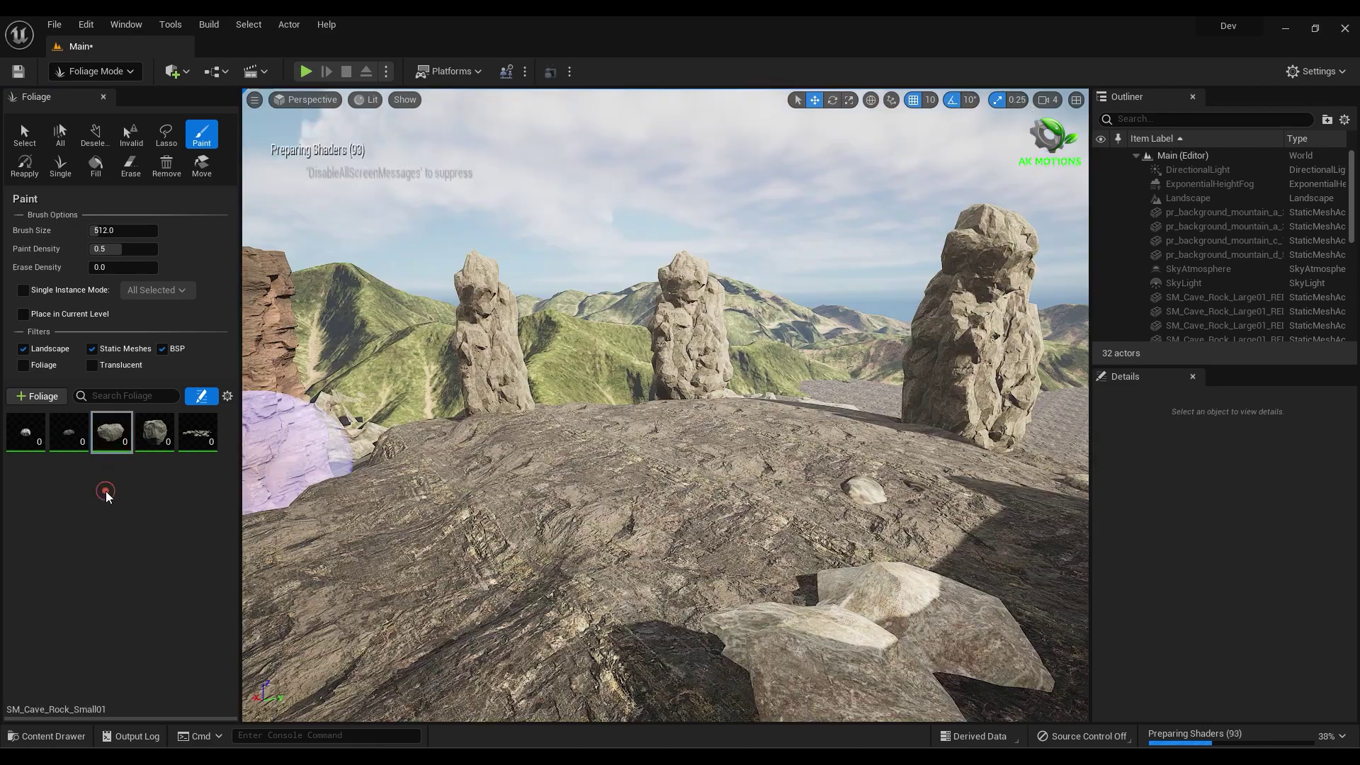
pyautogui.moveTo(93, 710); pyautogui.dragTo(103, 515)
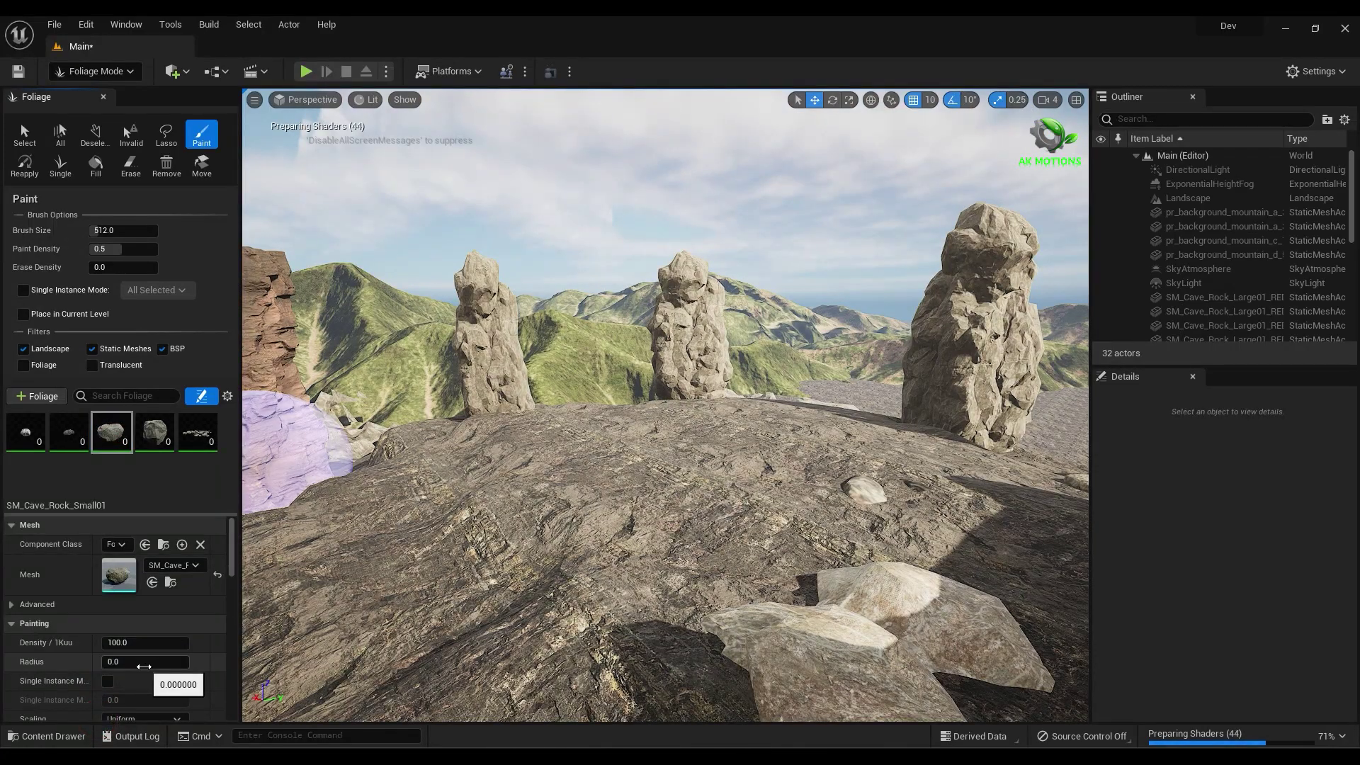
pyautogui.scroll(-3, 144, 667)
pyautogui.click(132, 646)
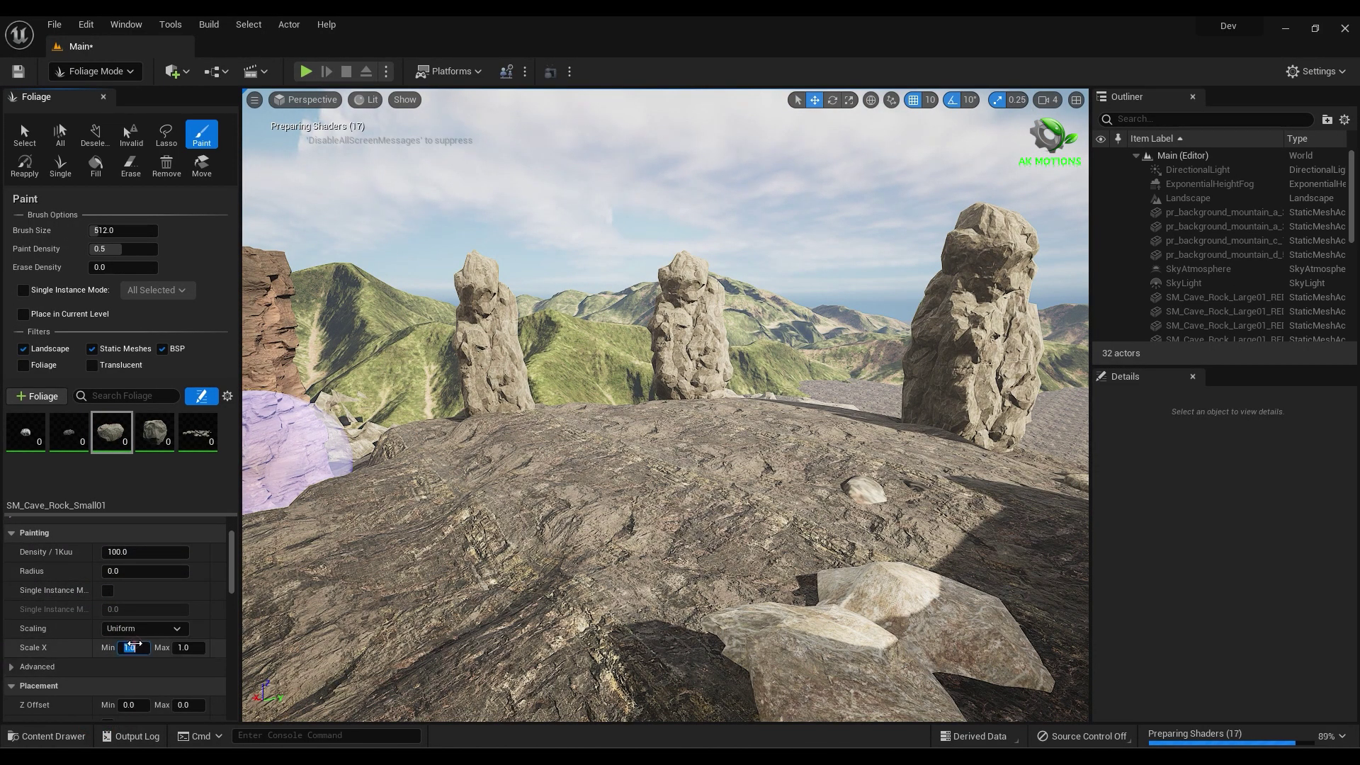
pyautogui.click(154, 431)
pyautogui.click(132, 648)
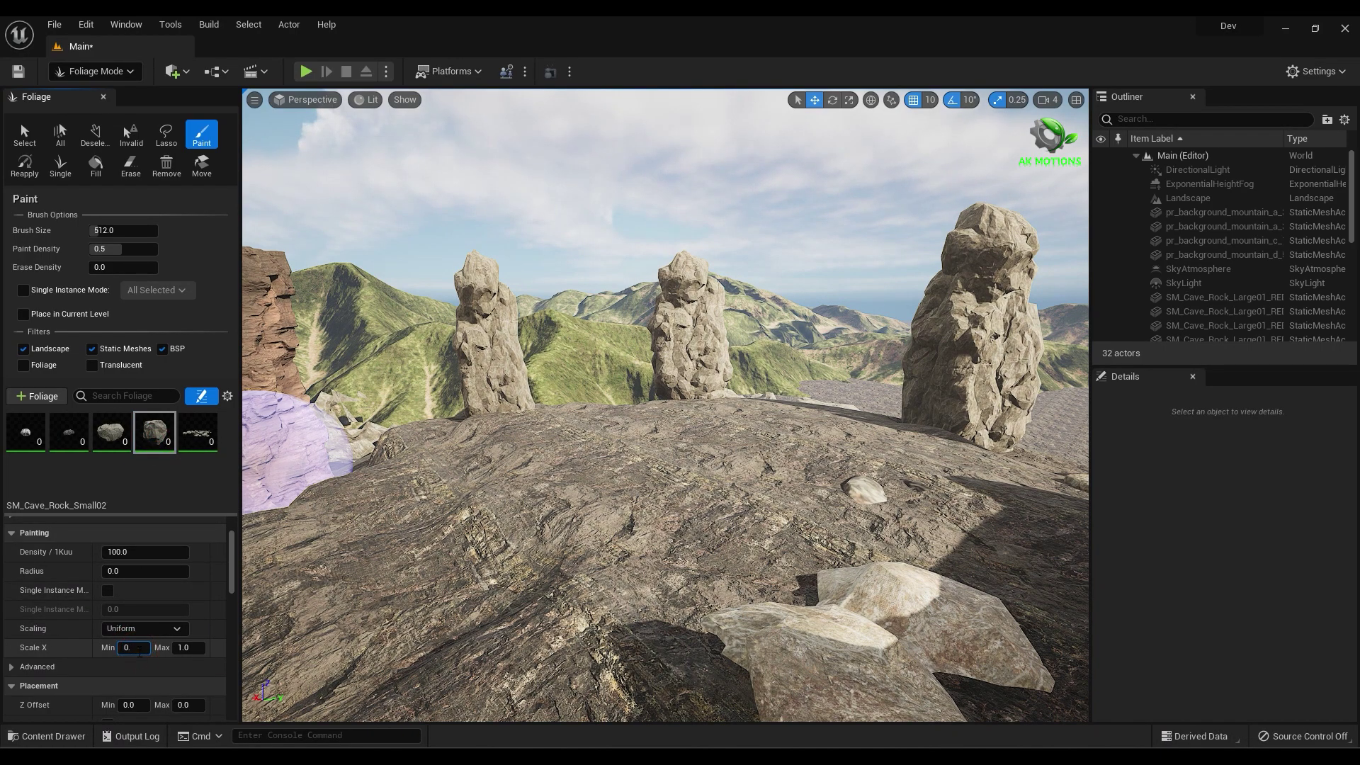
# Adjust the Scale X range of the two rounded cobble foliage types and check SM_Cave_StoneCluster03's scale settings.
pyautogui.click(69, 430)
pyautogui.click(132, 647)
pyautogui.click(24, 433)
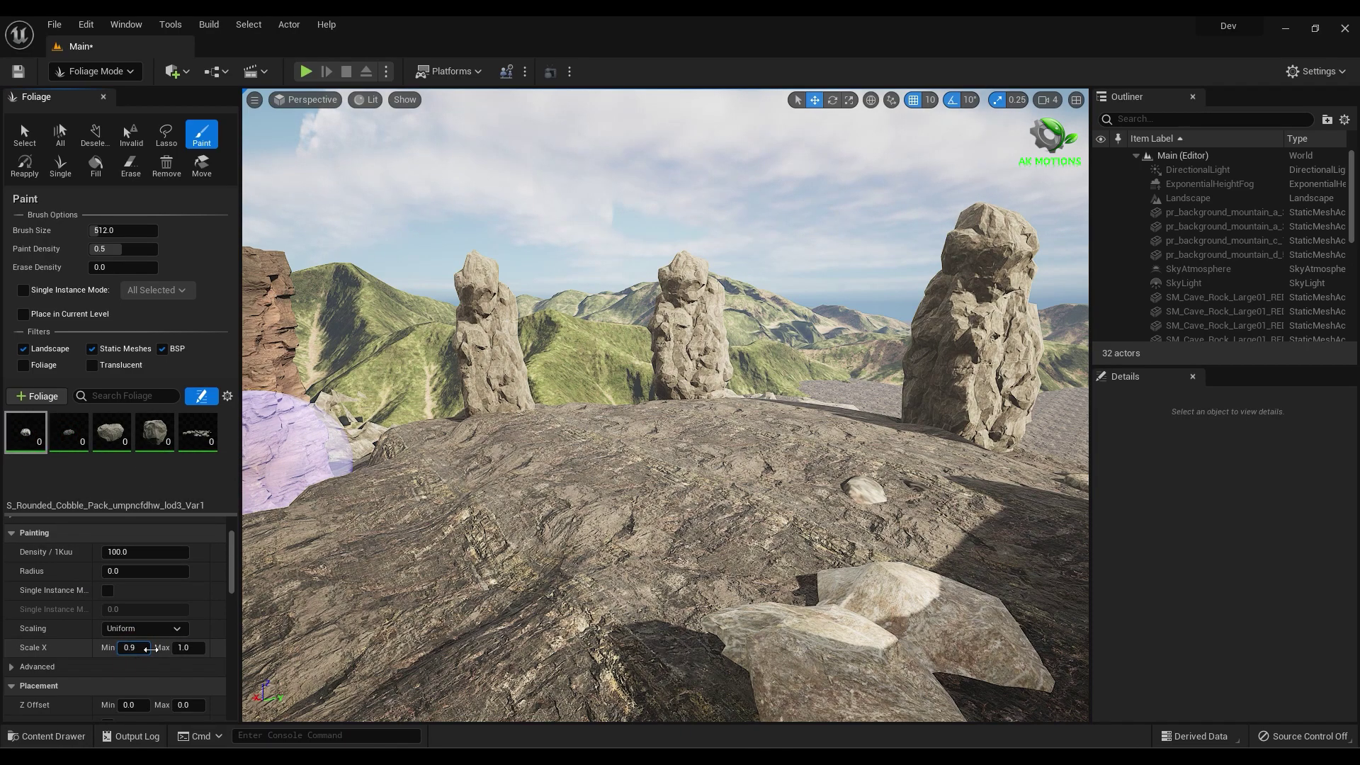
pyautogui.write('2')
pyautogui.click(197, 436)
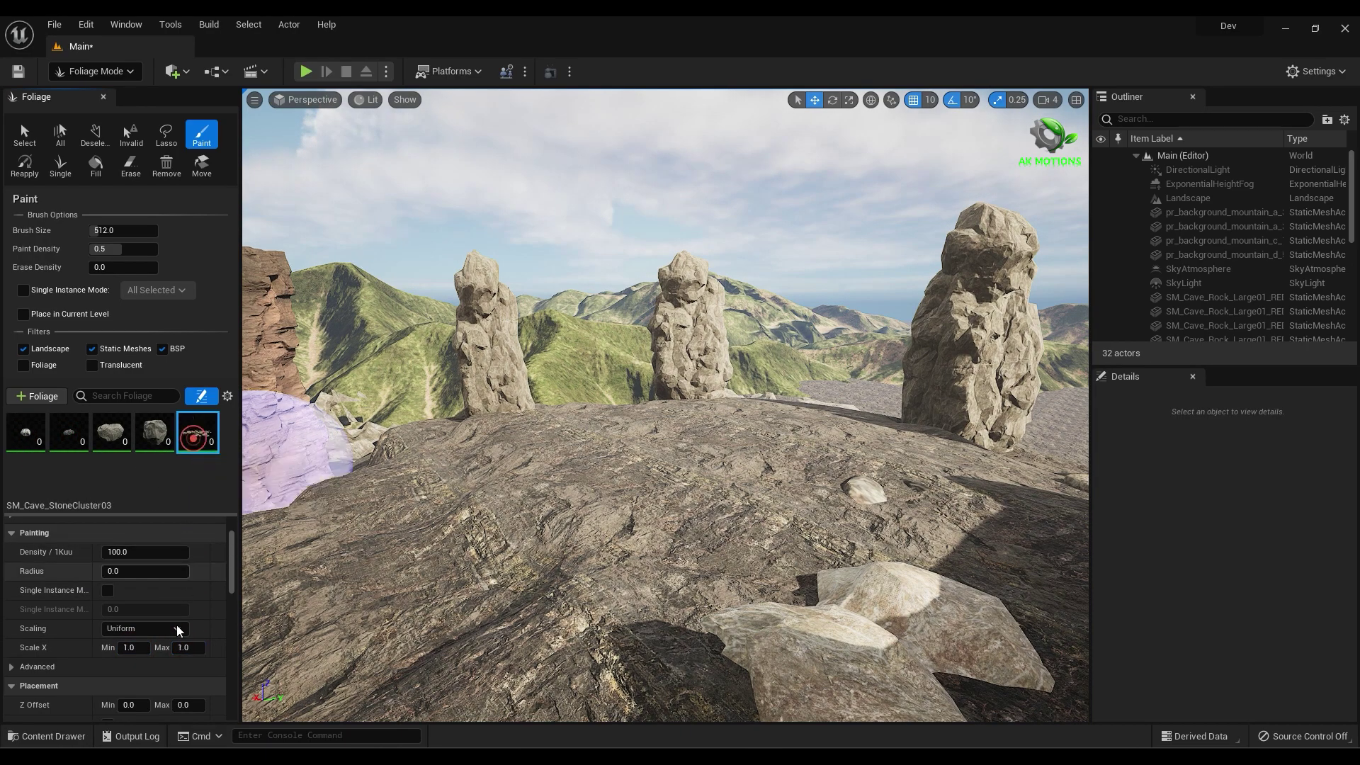
pyautogui.click(131, 648)
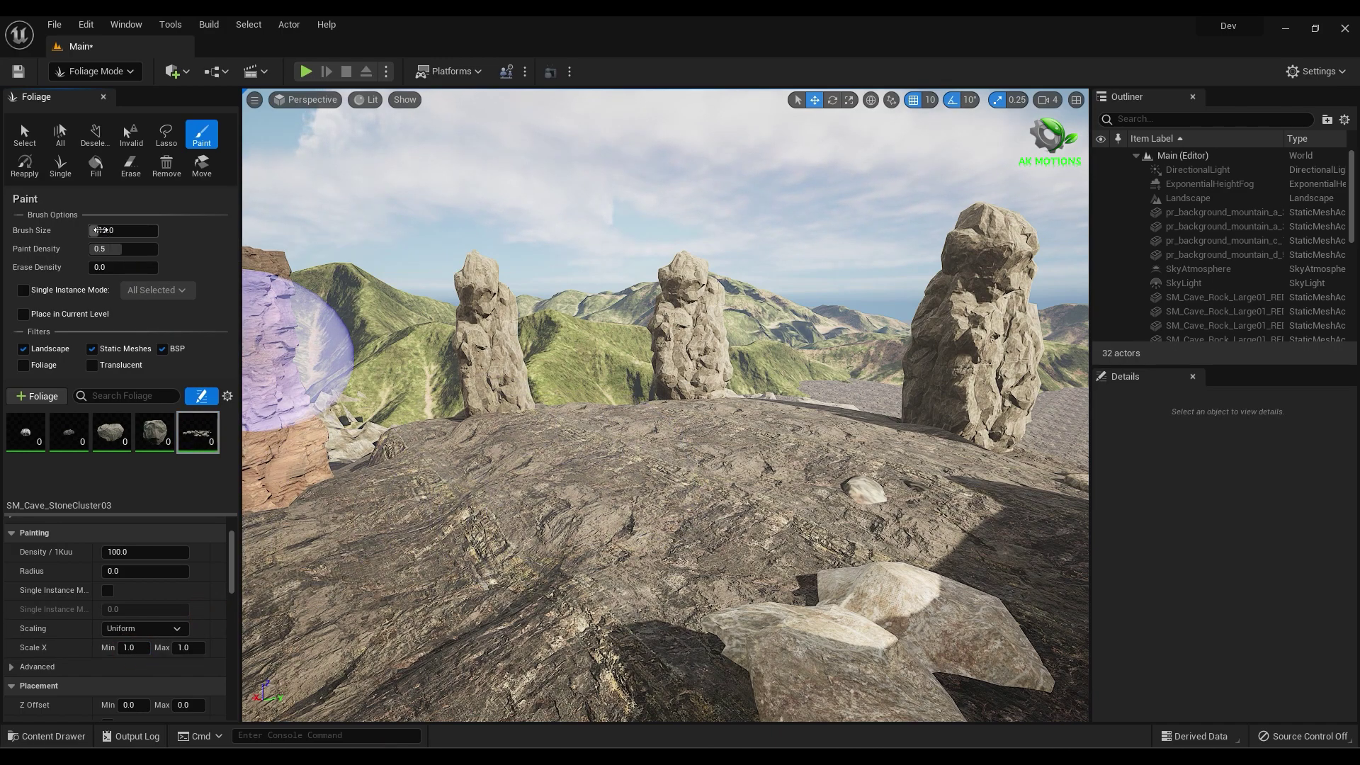
# Reduce the foliage brush size to about 300 and set the paint density to 0.09, undoing the test stroke.
pyautogui.moveTo(101, 230); pyautogui.dragTo(71, 231)
pyautogui.click(566, 437)
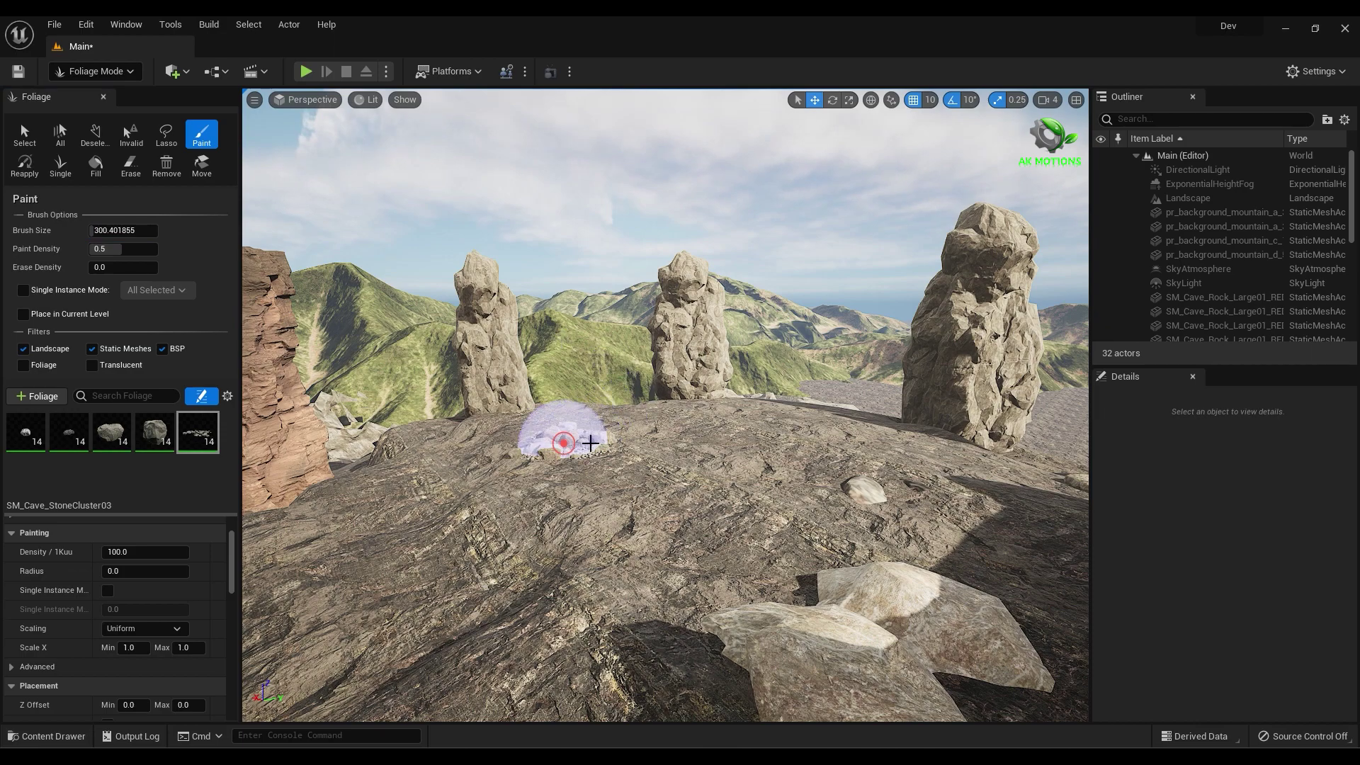
pyautogui.hotkey('ctrl', 'z')
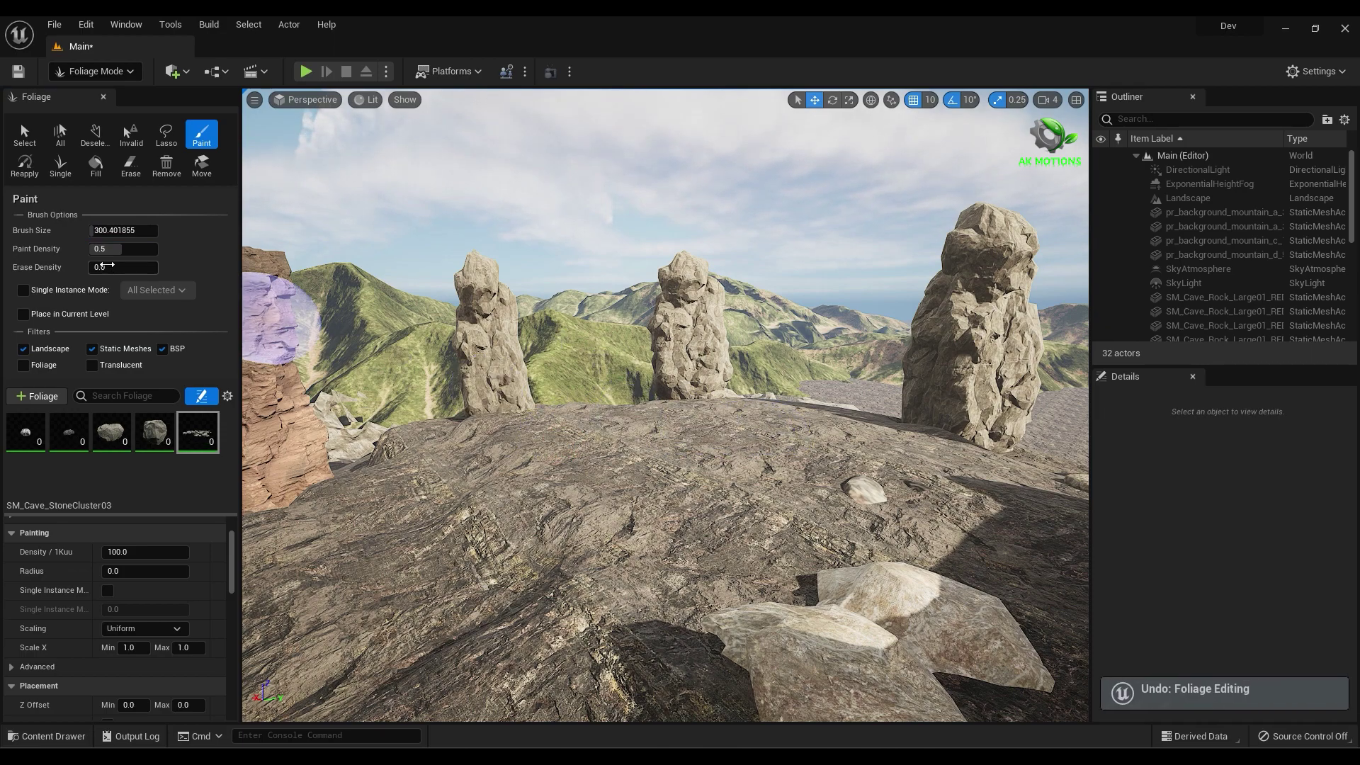
pyautogui.click(121, 249)
pyautogui.write('0.09')
pyautogui.press('Return')
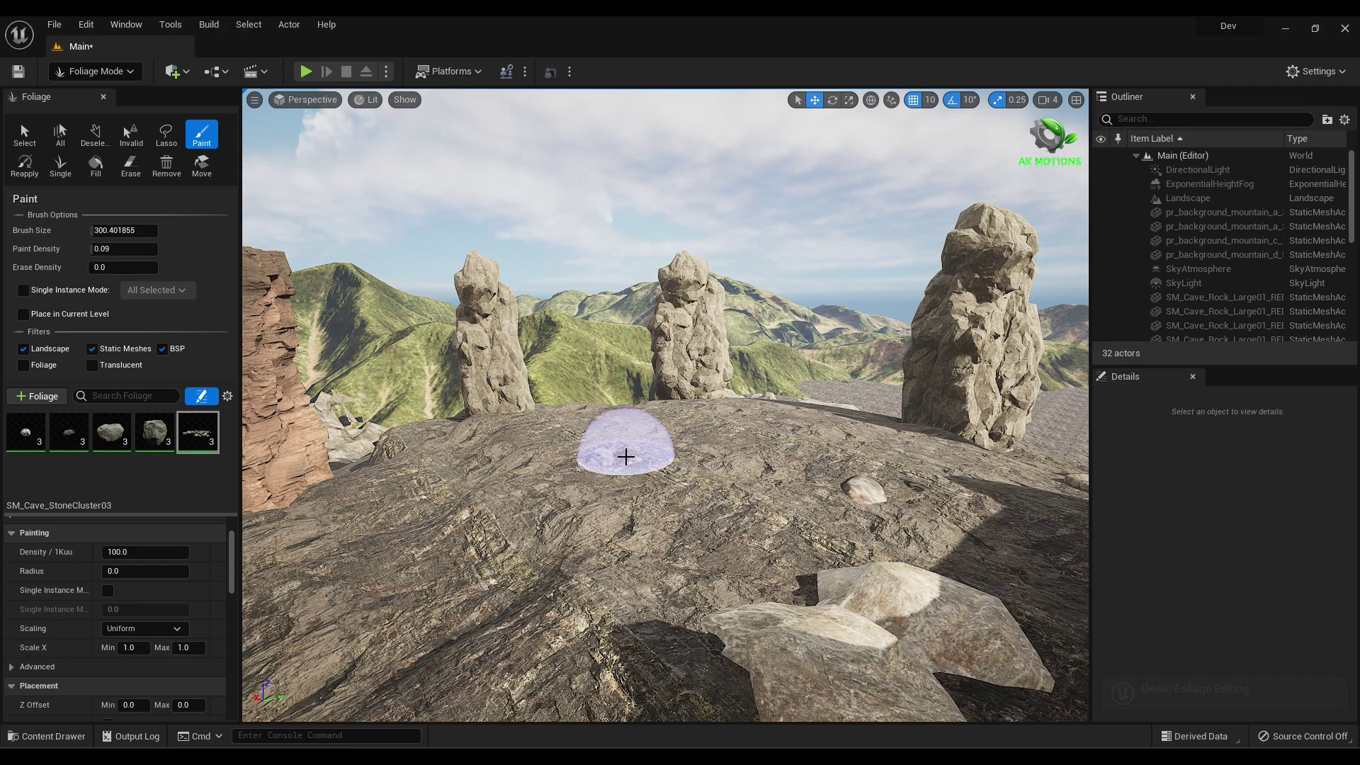
# Paint the rock and cobble foliage across the plateau around the pillars and save the level.
pyautogui.click(616, 453)
pyautogui.moveTo(815, 421)
pyautogui.mouseDown()
pyautogui.moveTo(1001, 470)
pyautogui.moveTo(789, 475)
pyautogui.moveTo(623, 404)
pyautogui.moveTo(375, 518)
pyautogui.moveTo(895, 643)
pyautogui.moveTo(901, 615)
pyautogui.mouseUp()
pyautogui.scroll(-3, 576, 511)
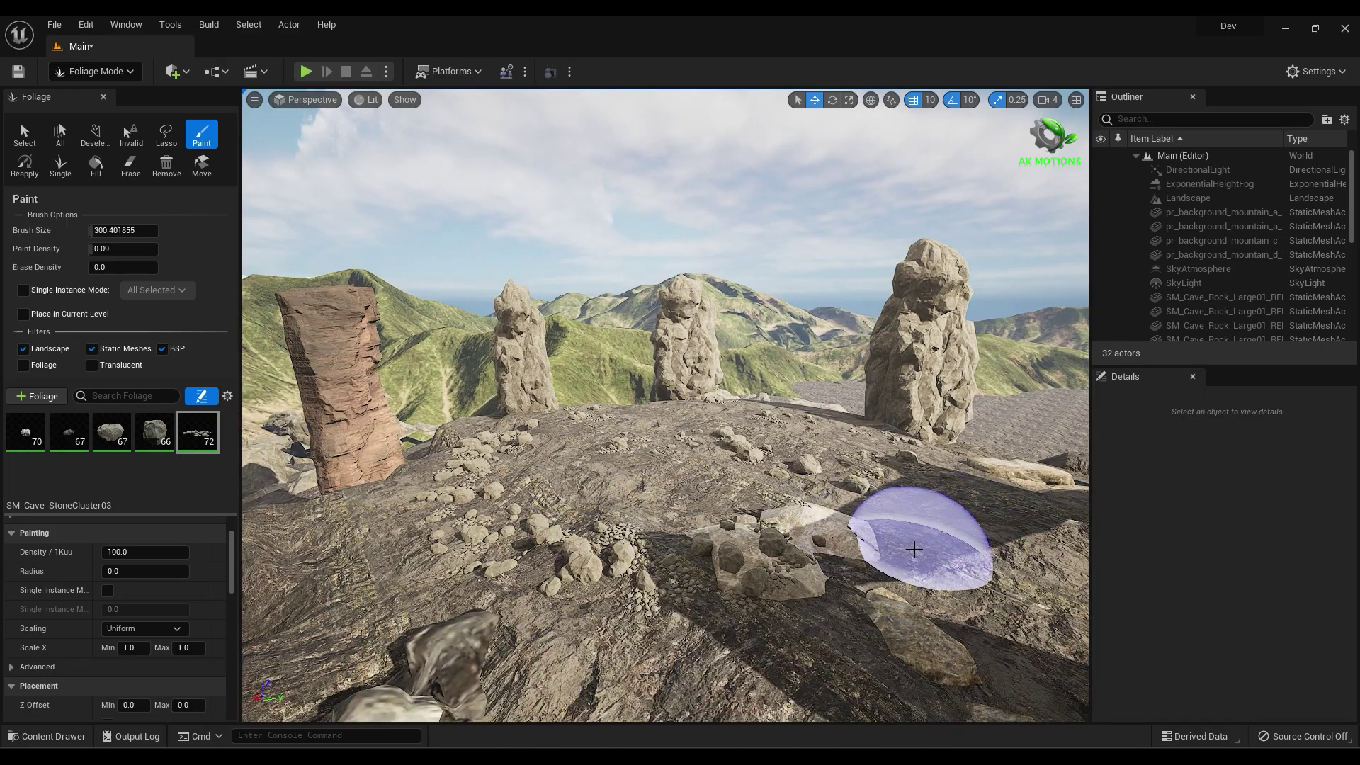
pyautogui.hotkey('ctrl', 'z')
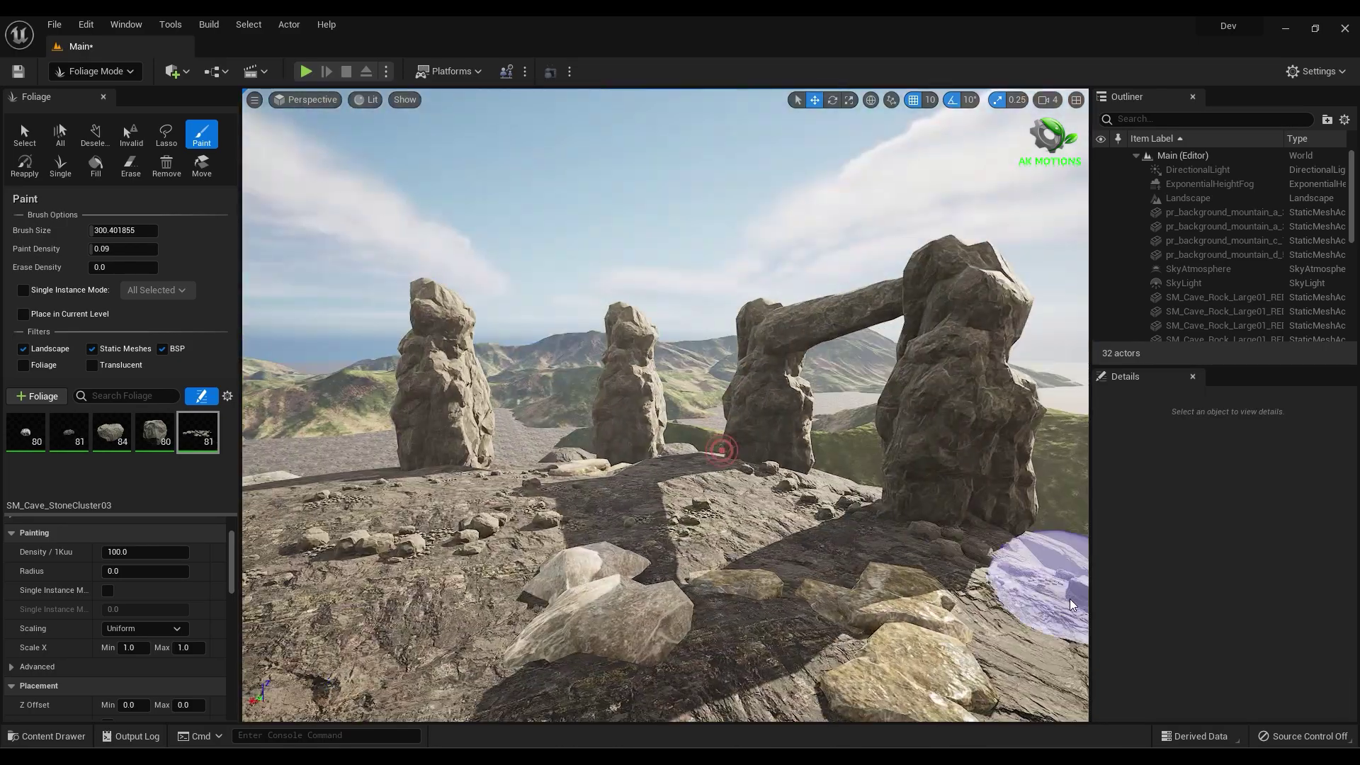
pyautogui.moveTo(1038, 571); pyautogui.dragTo(1083, 570, button='right')
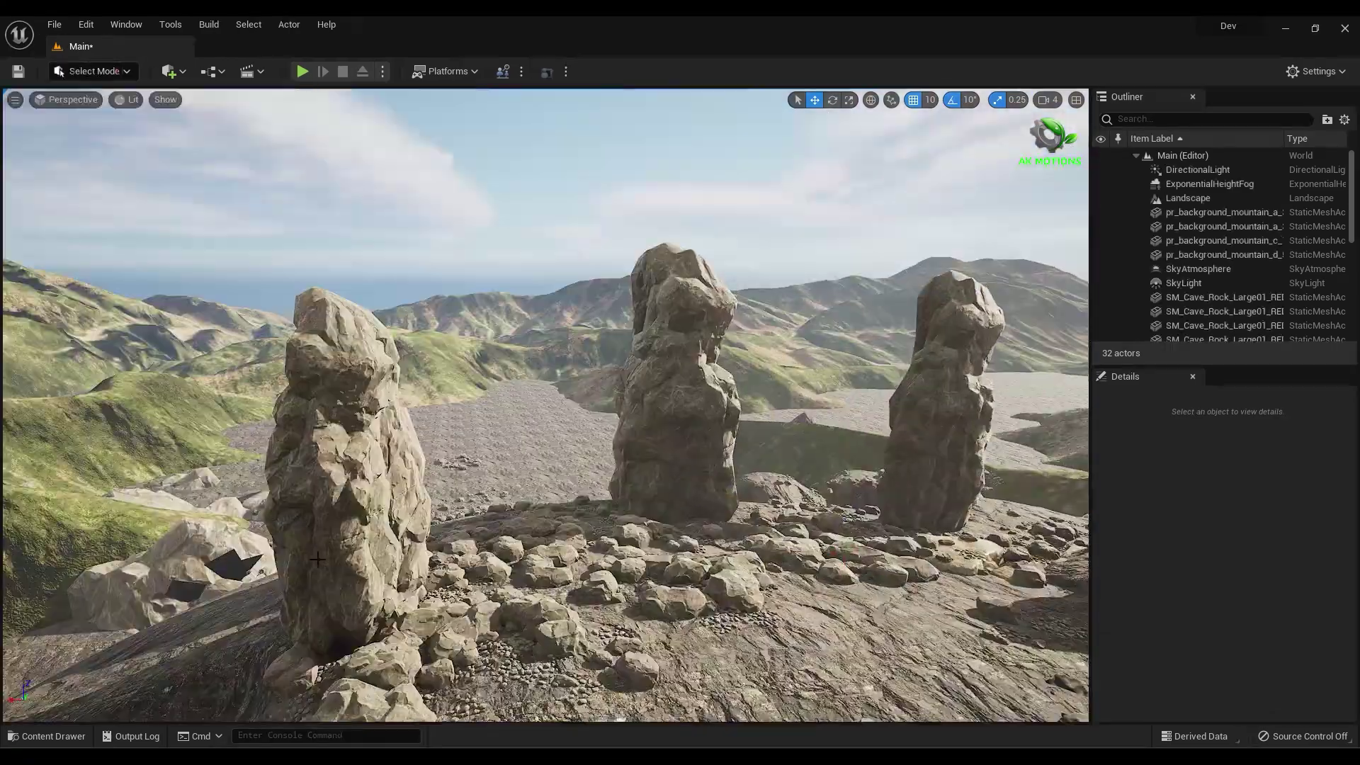
pyautogui.click(613, 522)
pyautogui.hotkey('ctrl', 's')
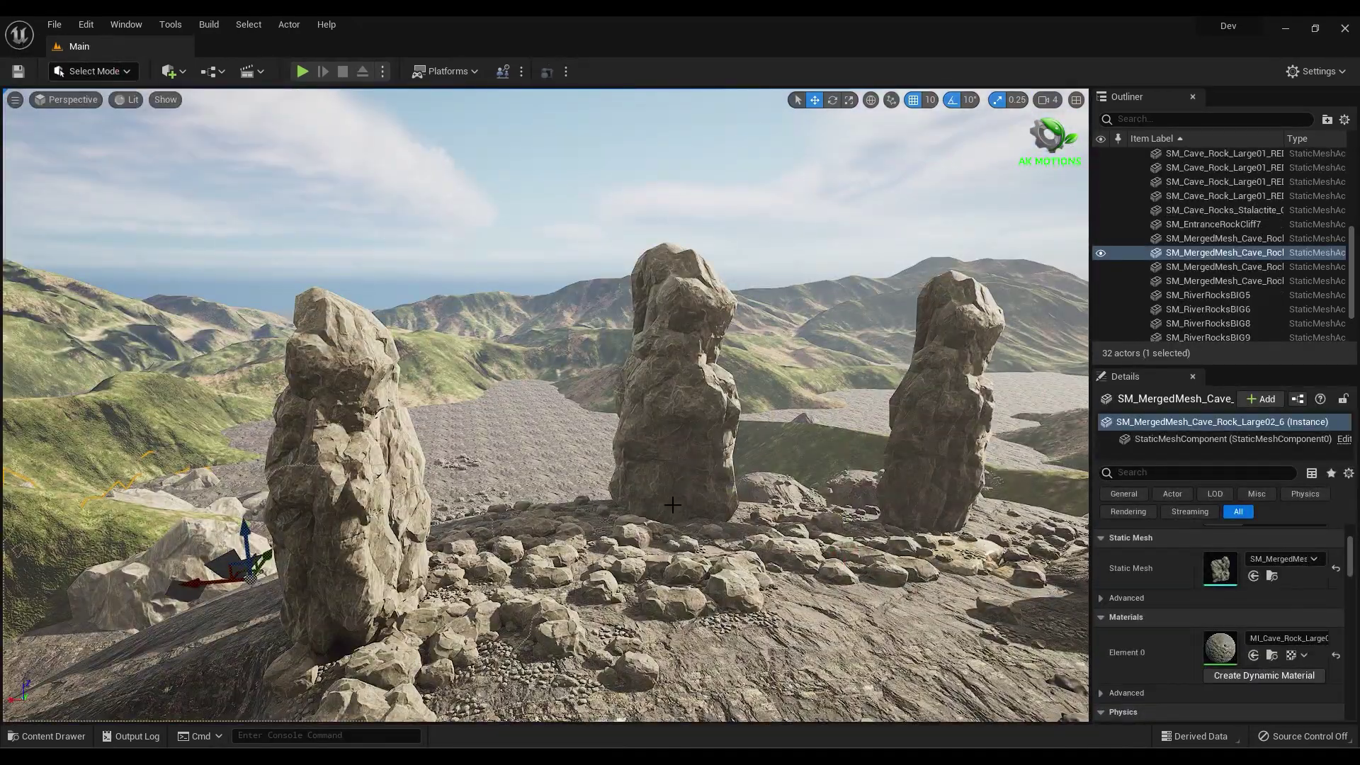
# Rotate the sun low over the mountains behind the pillars and set the DirectionalLight's source angle to about 1.7.
pyautogui.hotkey('ctrl', 'l')
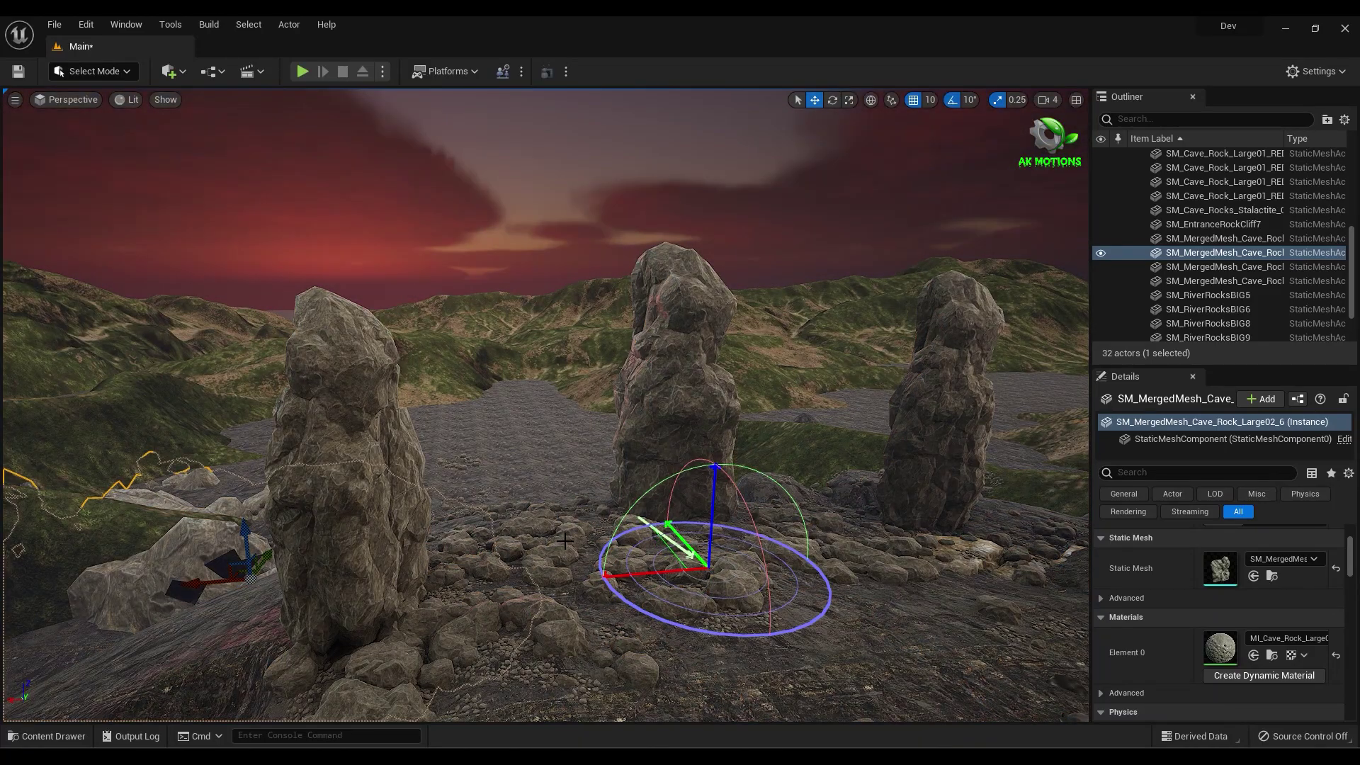
pyautogui.moveTo(564, 539)
pyautogui.mouseDown()
pyautogui.moveTo(633, 539)
pyautogui.moveTo(582, 536)
pyautogui.mouseUp()
pyautogui.scroll(5, 1140, 274)
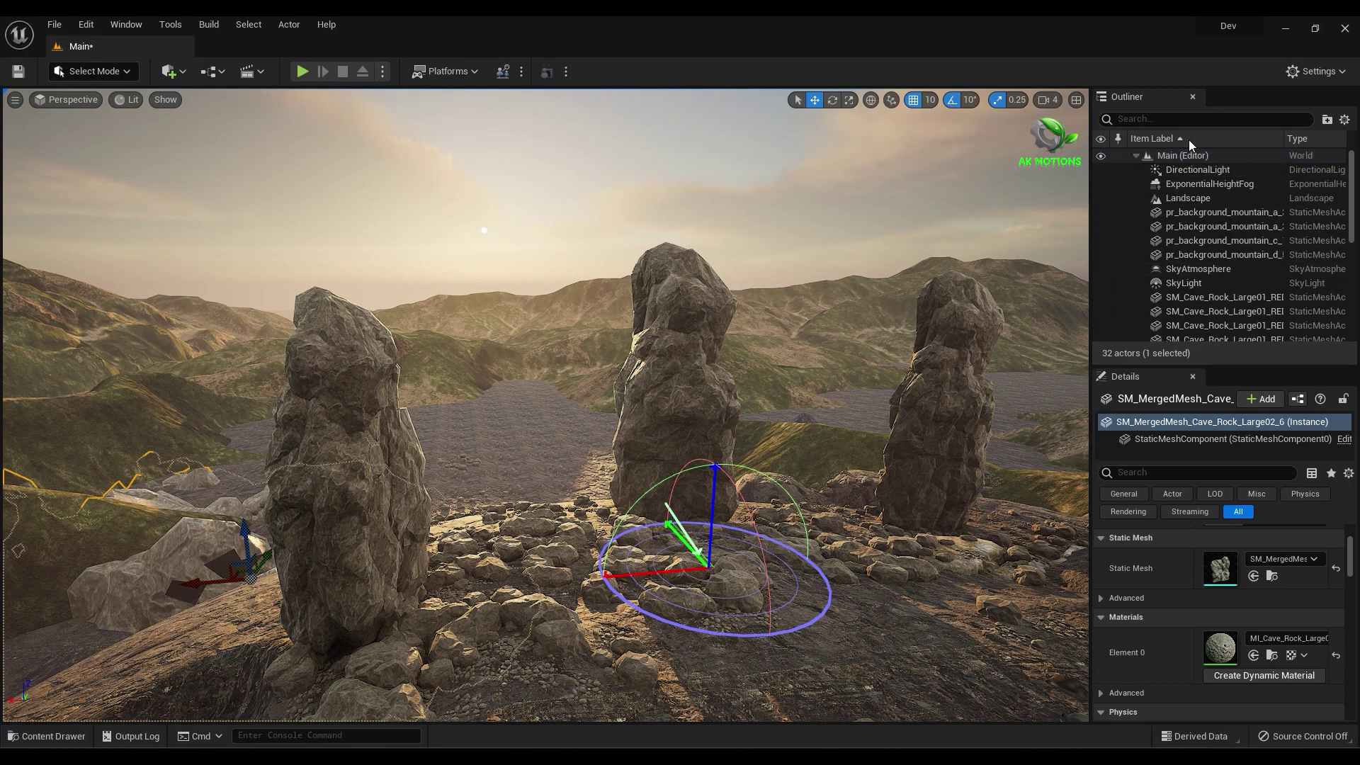
pyautogui.click(1194, 169)
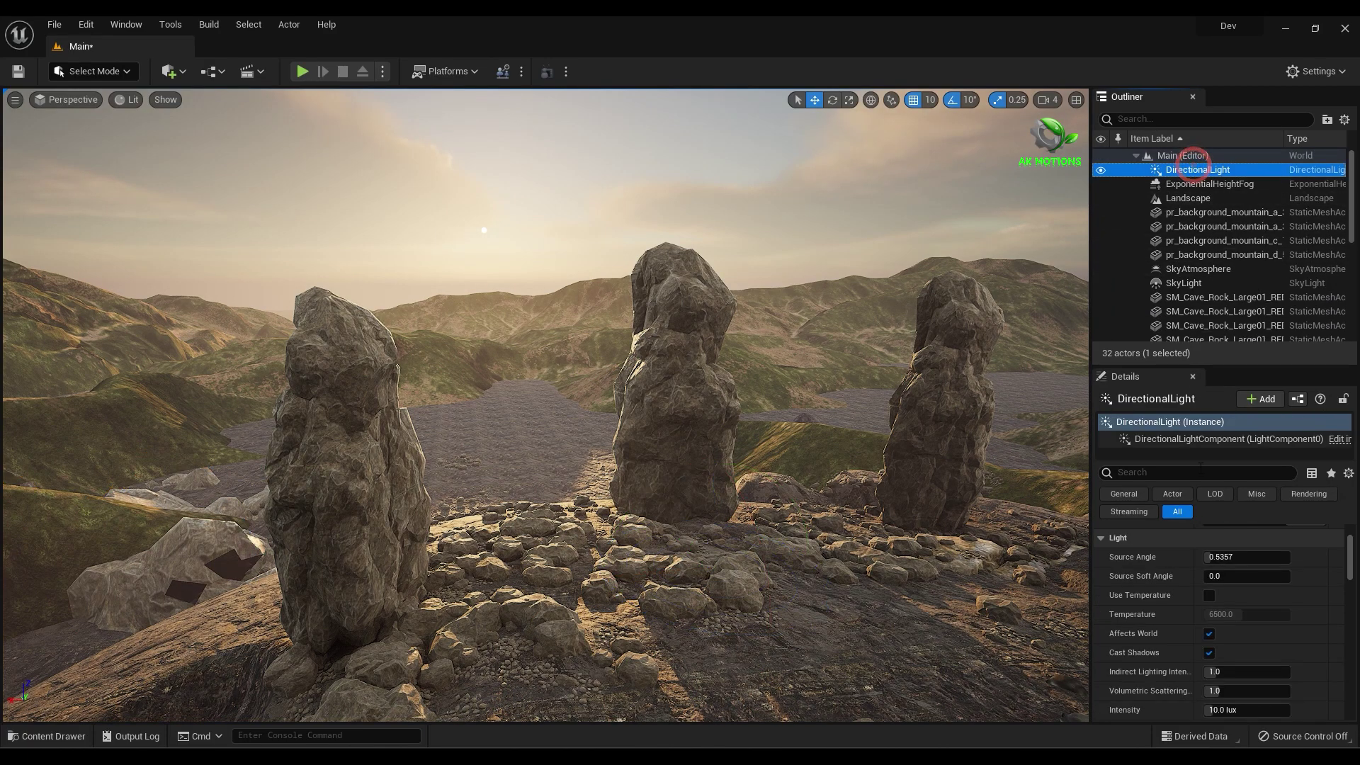
pyautogui.click(1229, 558)
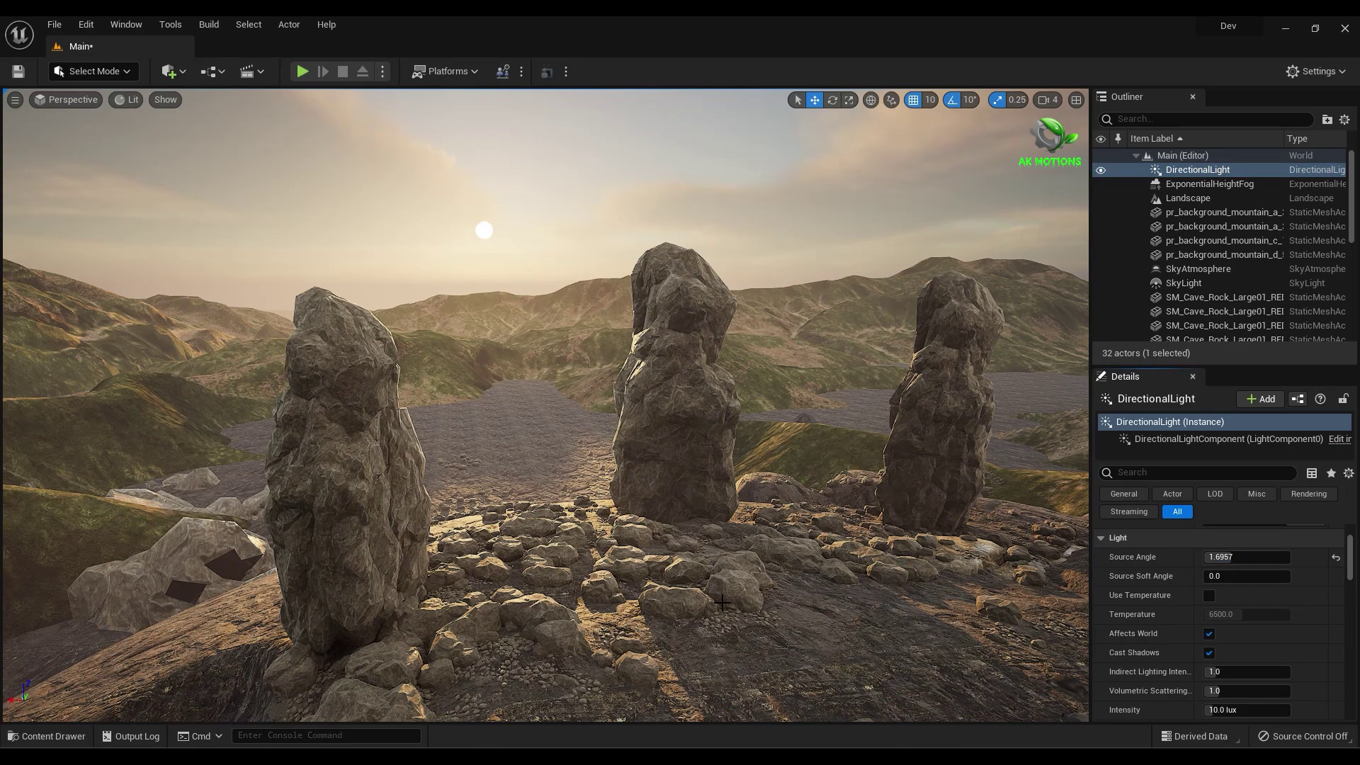
# Place a PostProcessVolume from the visual effects actors into the scene among the pillars.
pyautogui.click(126, 24)
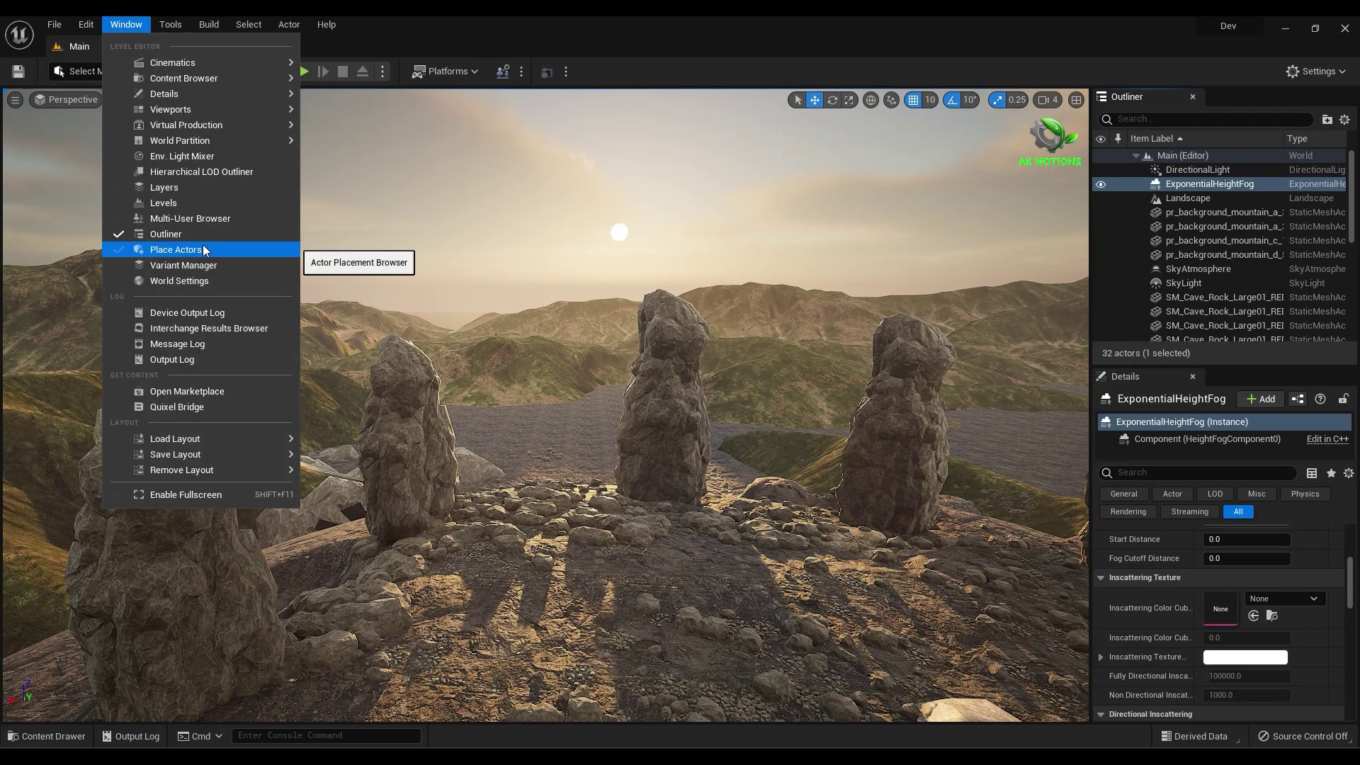
pyautogui.click(202, 243)
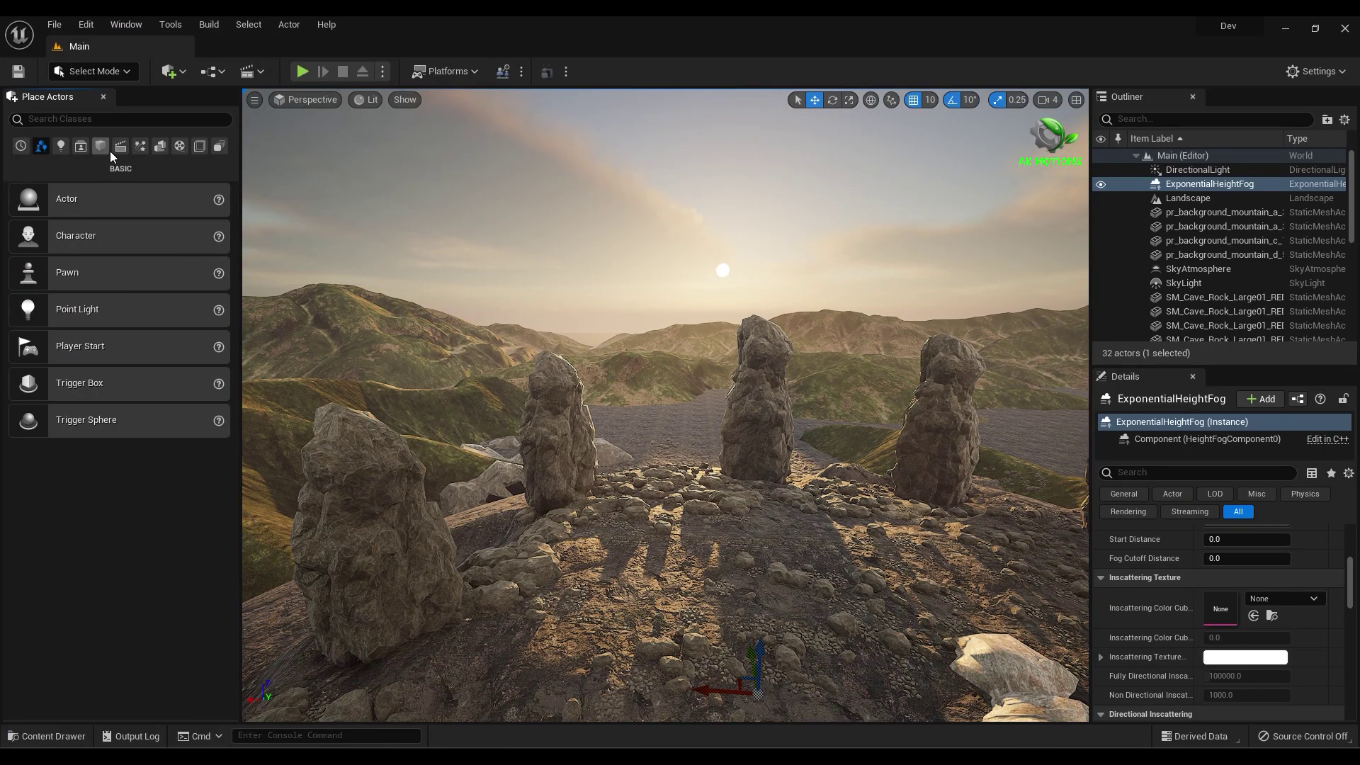
pyautogui.click(141, 147)
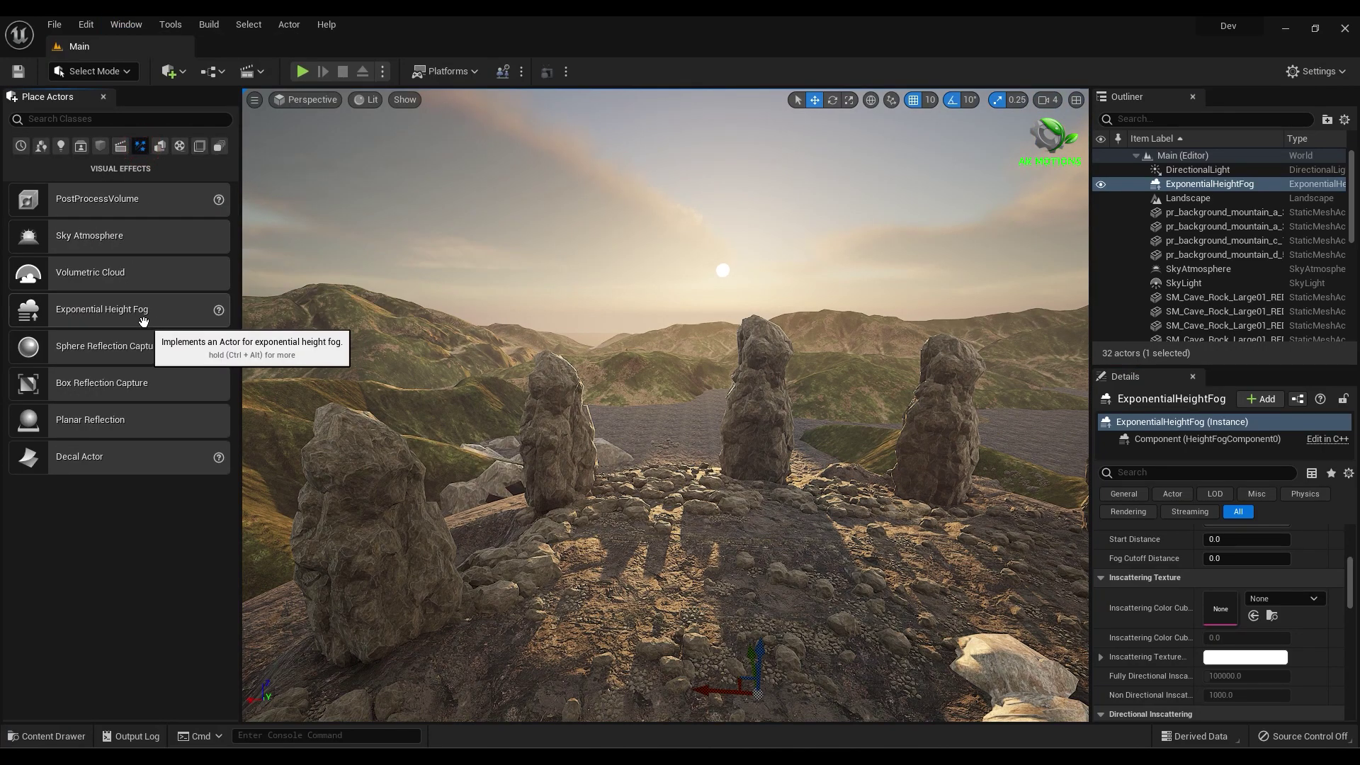
pyautogui.moveTo(126, 207); pyautogui.dragTo(596, 373)
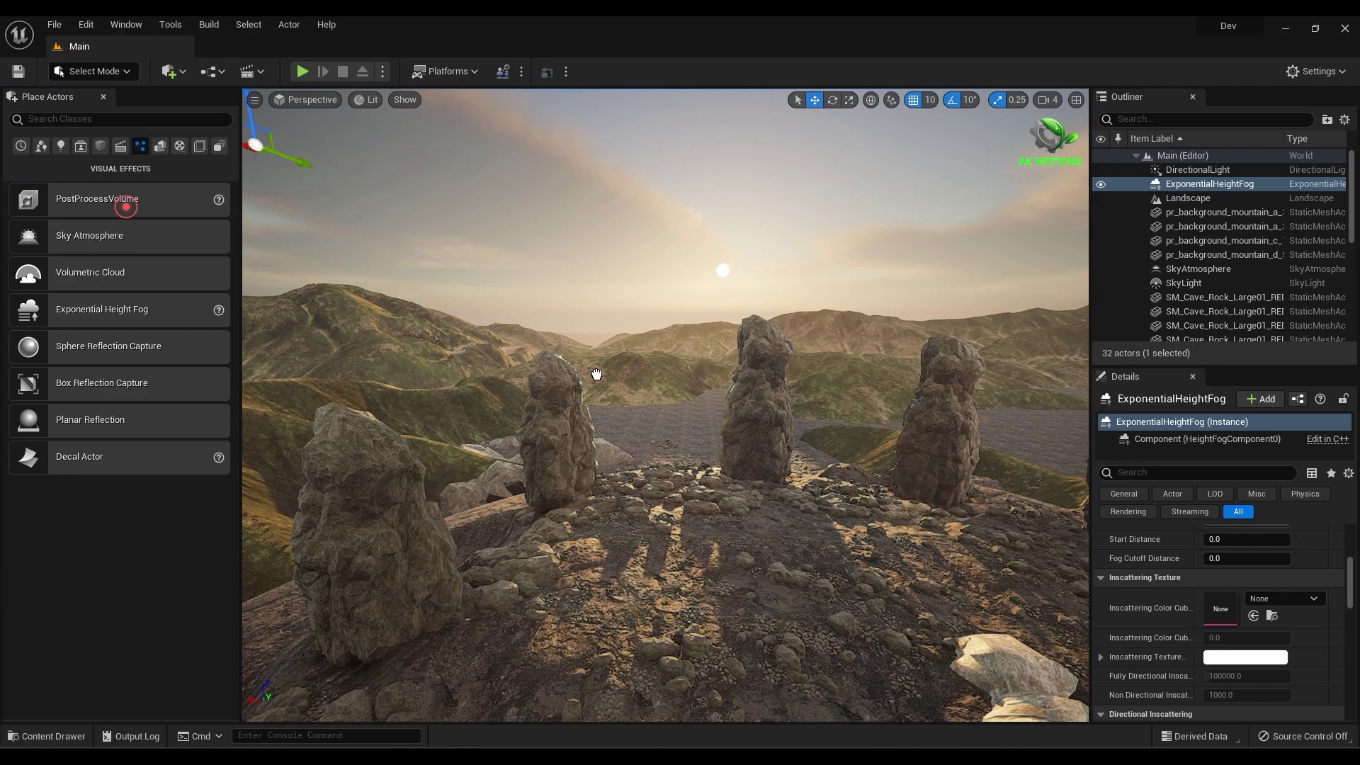
pyautogui.moveTo(780, 567); pyautogui.dragTo(767, 544)
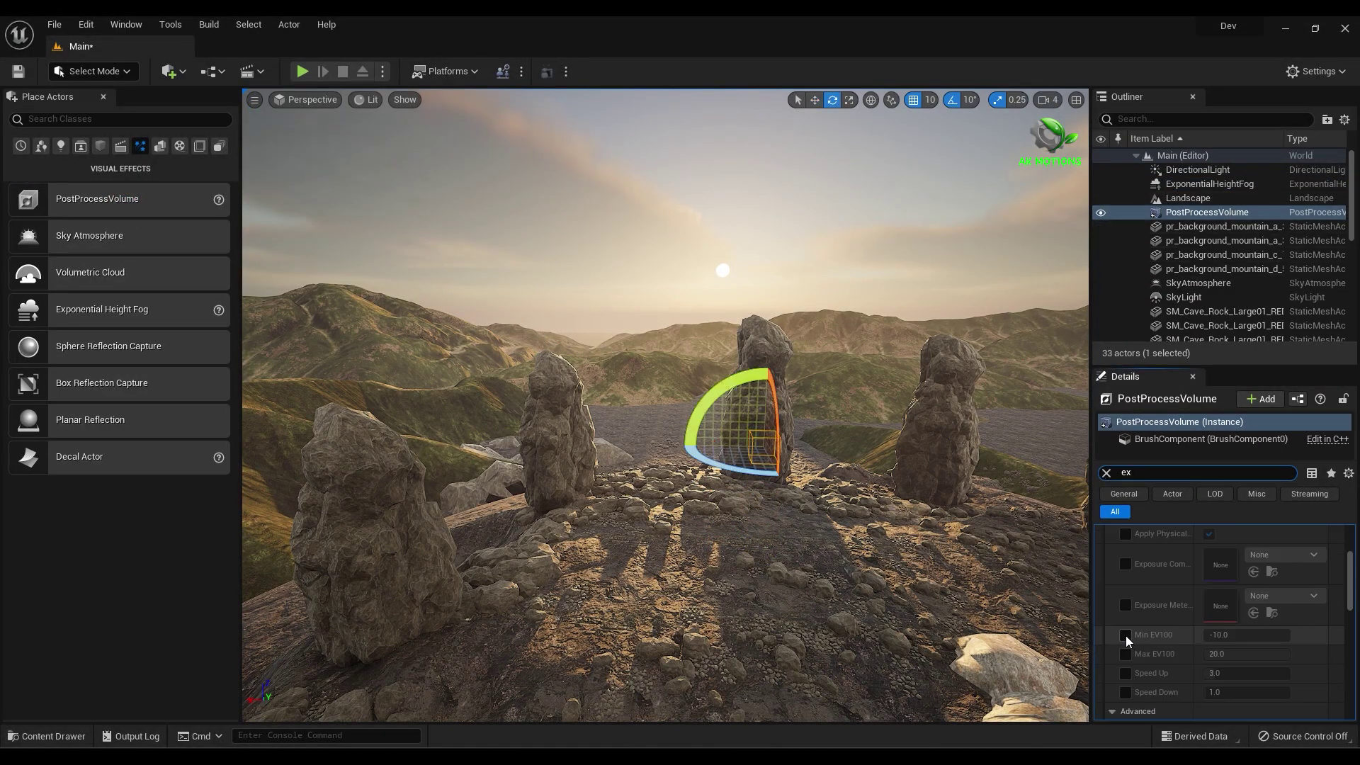
# Enable the PostProcessVolume's Min EV100 and Max EV100 exposure overrides and set both to 1.0.
pyautogui.click(1124, 636)
pyautogui.click(1125, 654)
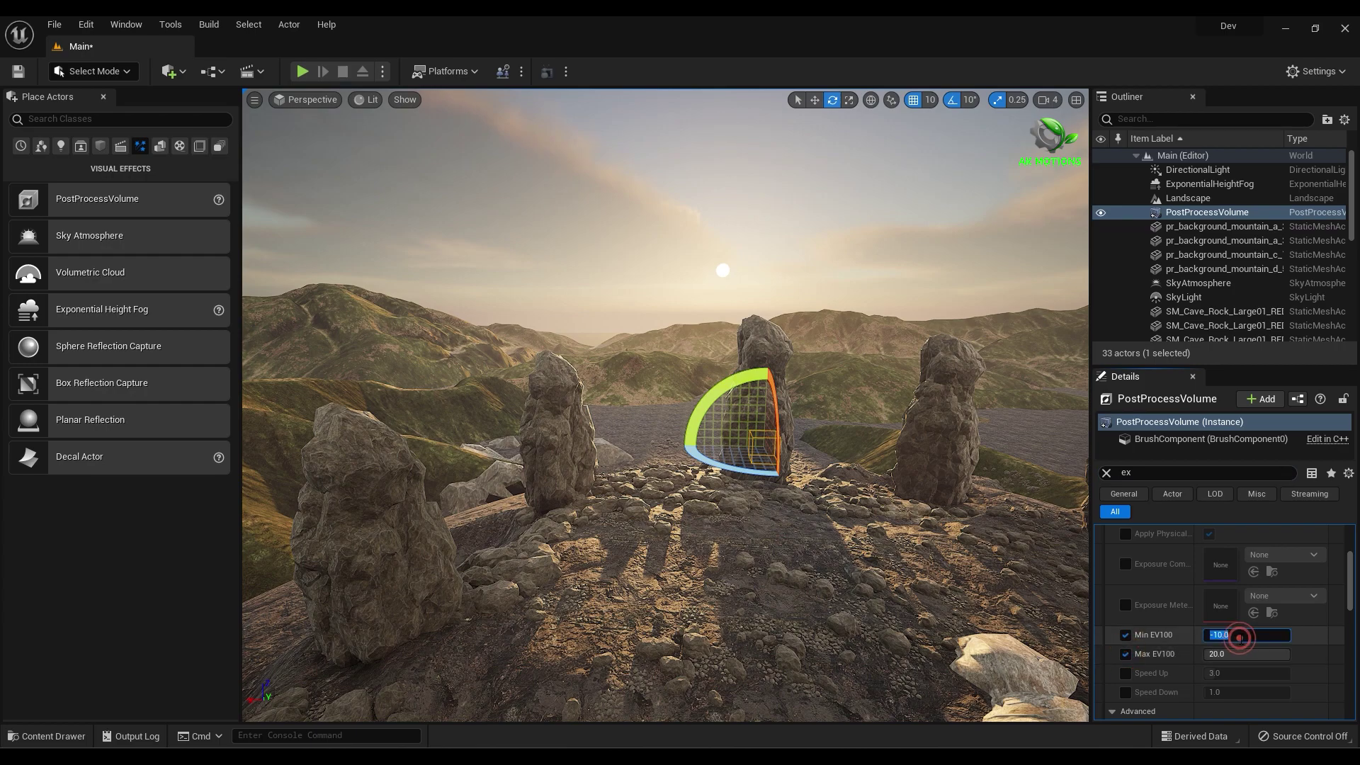
pyautogui.click(1241, 639)
pyautogui.write('1')
pyautogui.click(1230, 652)
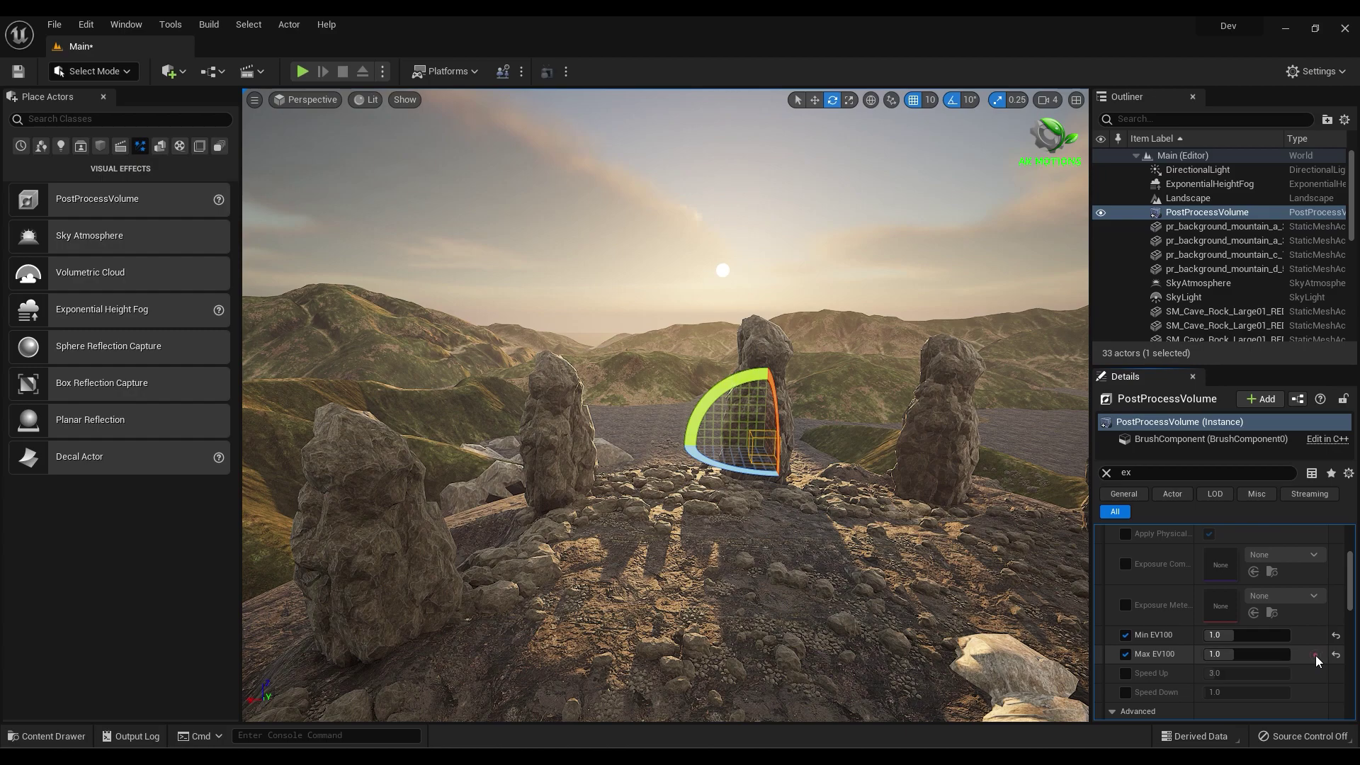
# Enable Infinite Extent (Unbound) on the PostProcessVolume so its settings apply to the whole level.
pyautogui.scroll(5, 1297, 665)
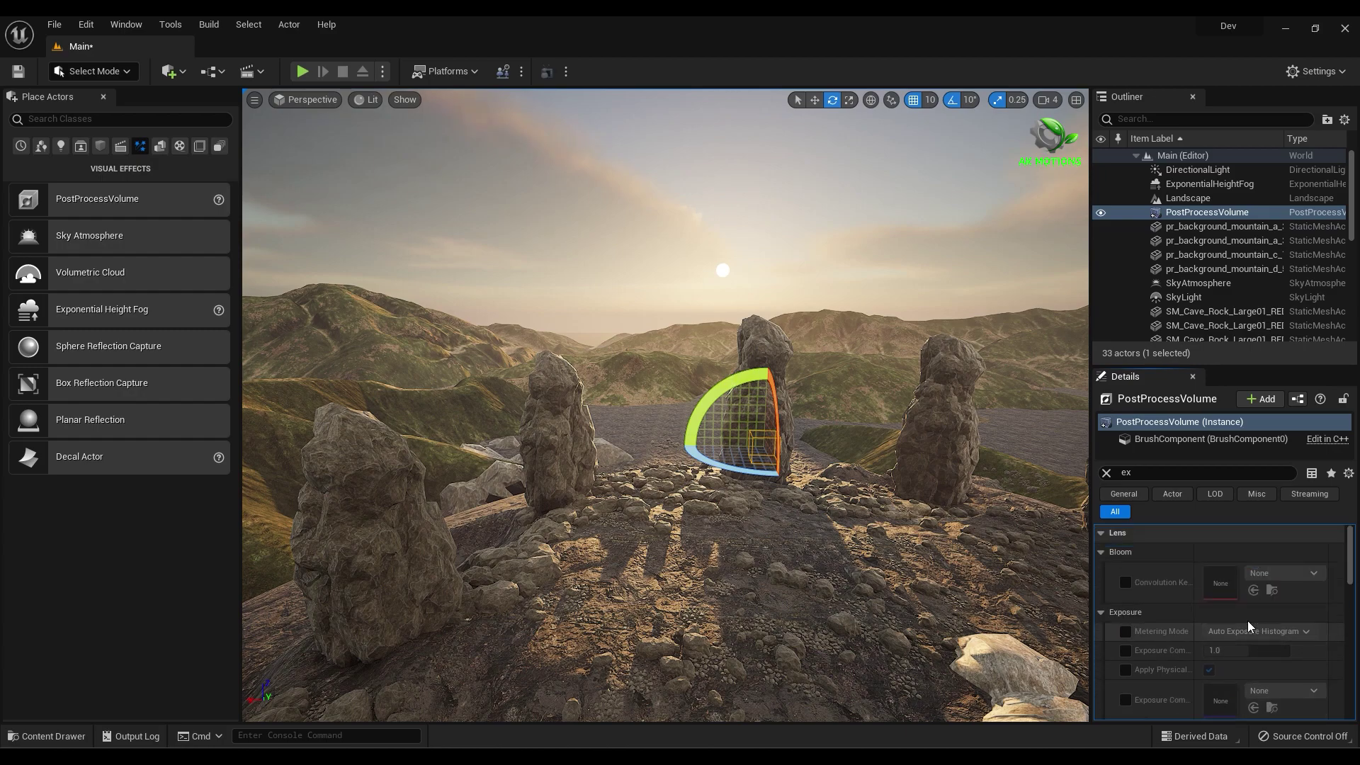
pyautogui.click(1136, 476)
pyautogui.write('inf')
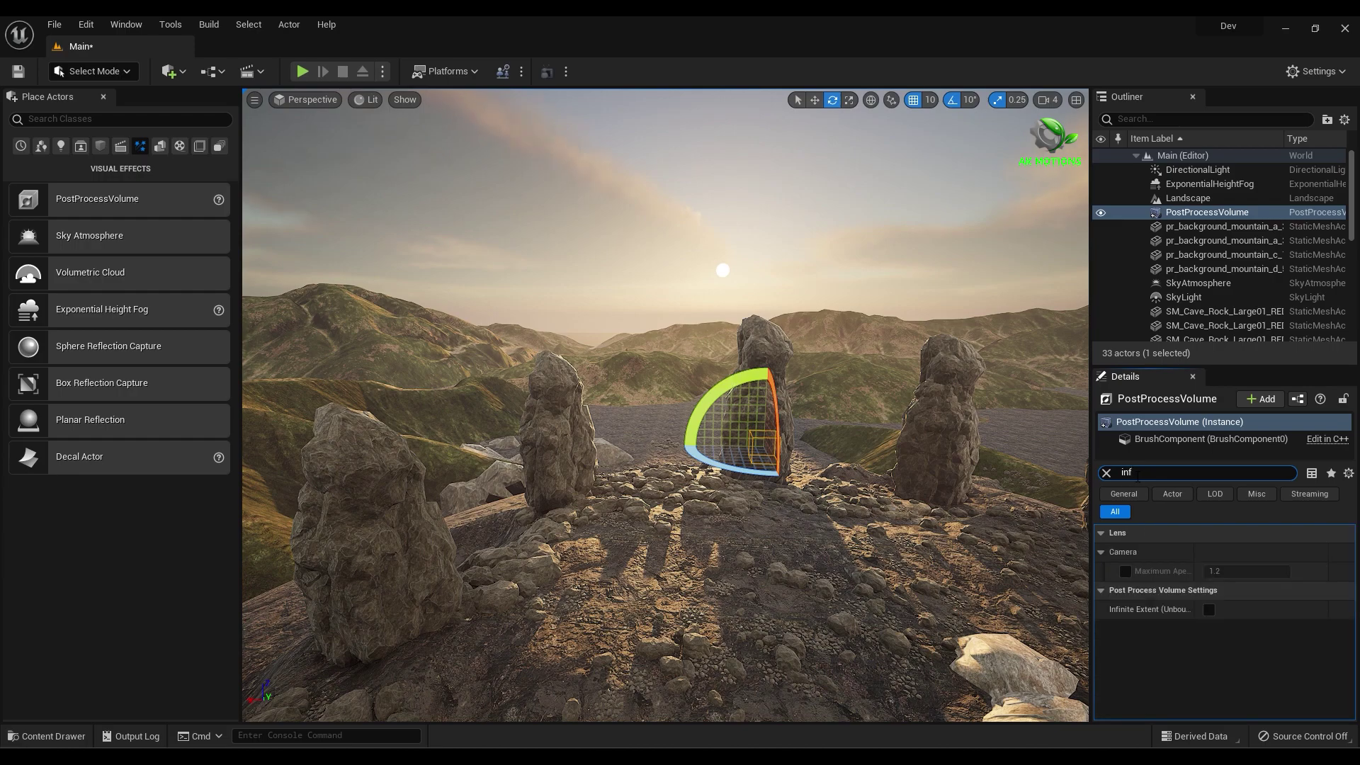
pyautogui.click(1209, 610)
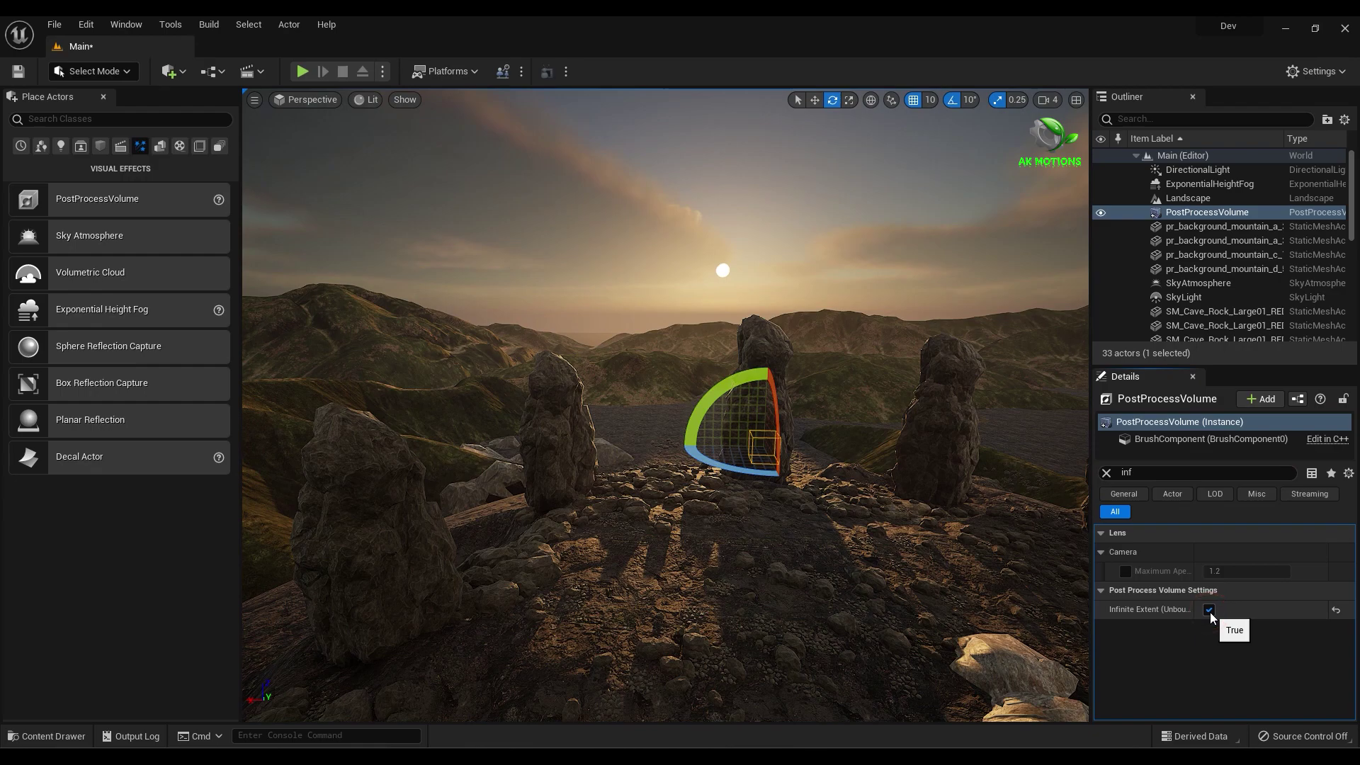
pyautogui.click(1209, 611)
pyautogui.click(1209, 611)
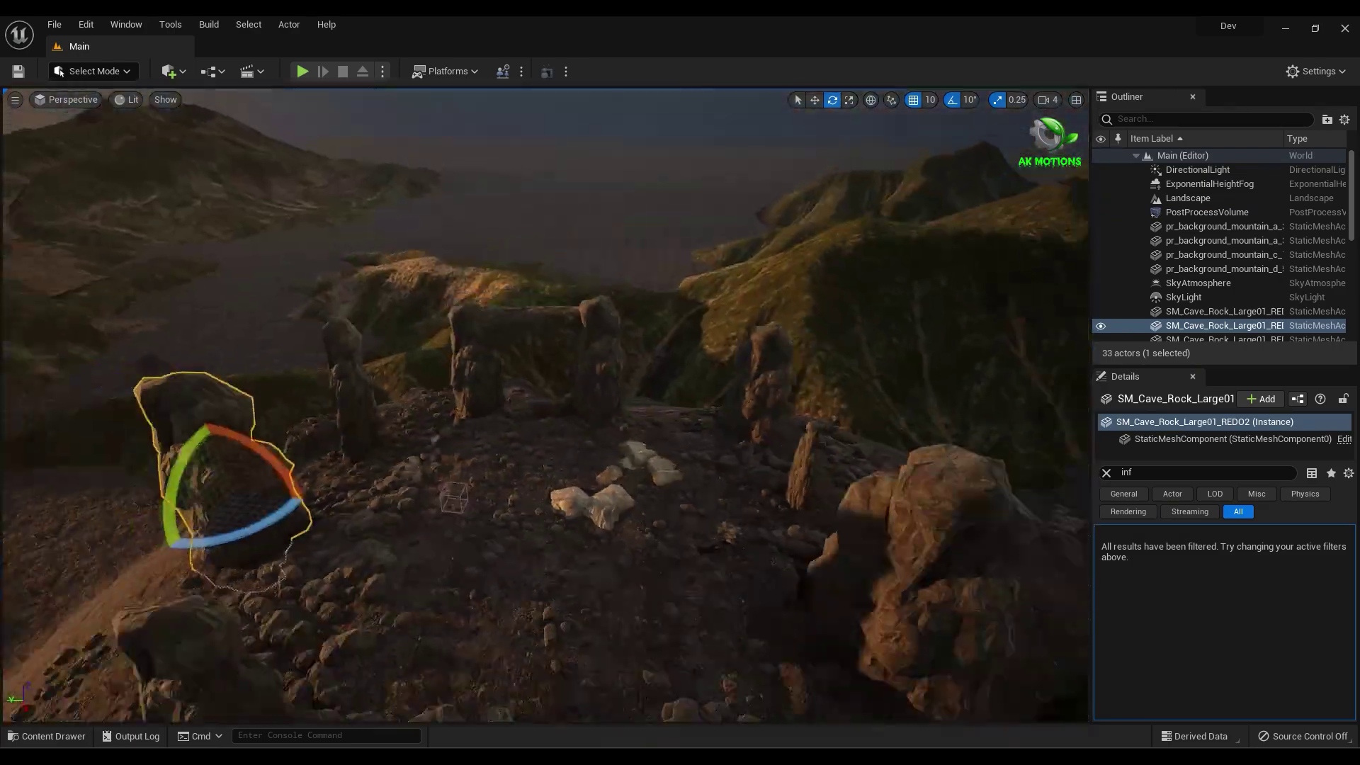
# Rotate the sun down to the mountain ridge between the stone arch and the neighbouring pillar.
pyautogui.click(530, 330)
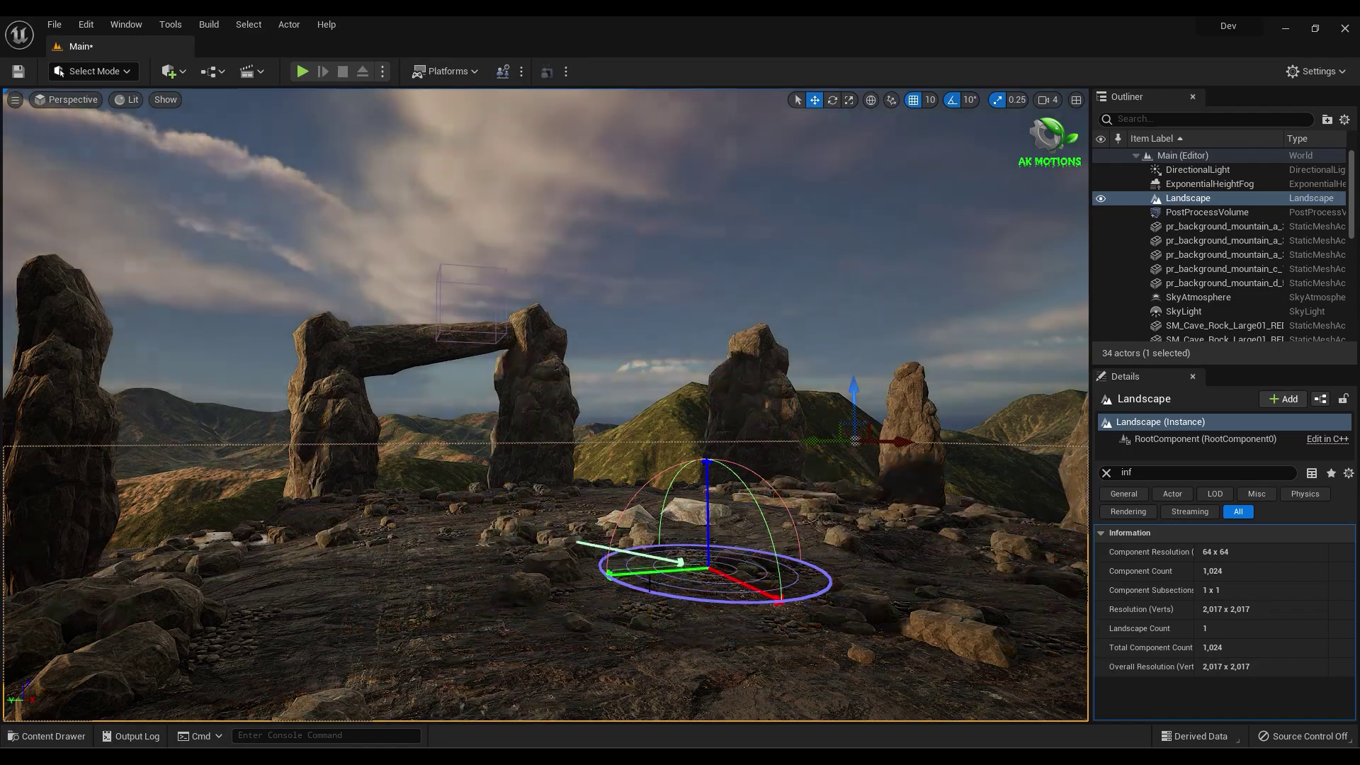
pyautogui.hotkey('ctrl', 'l')
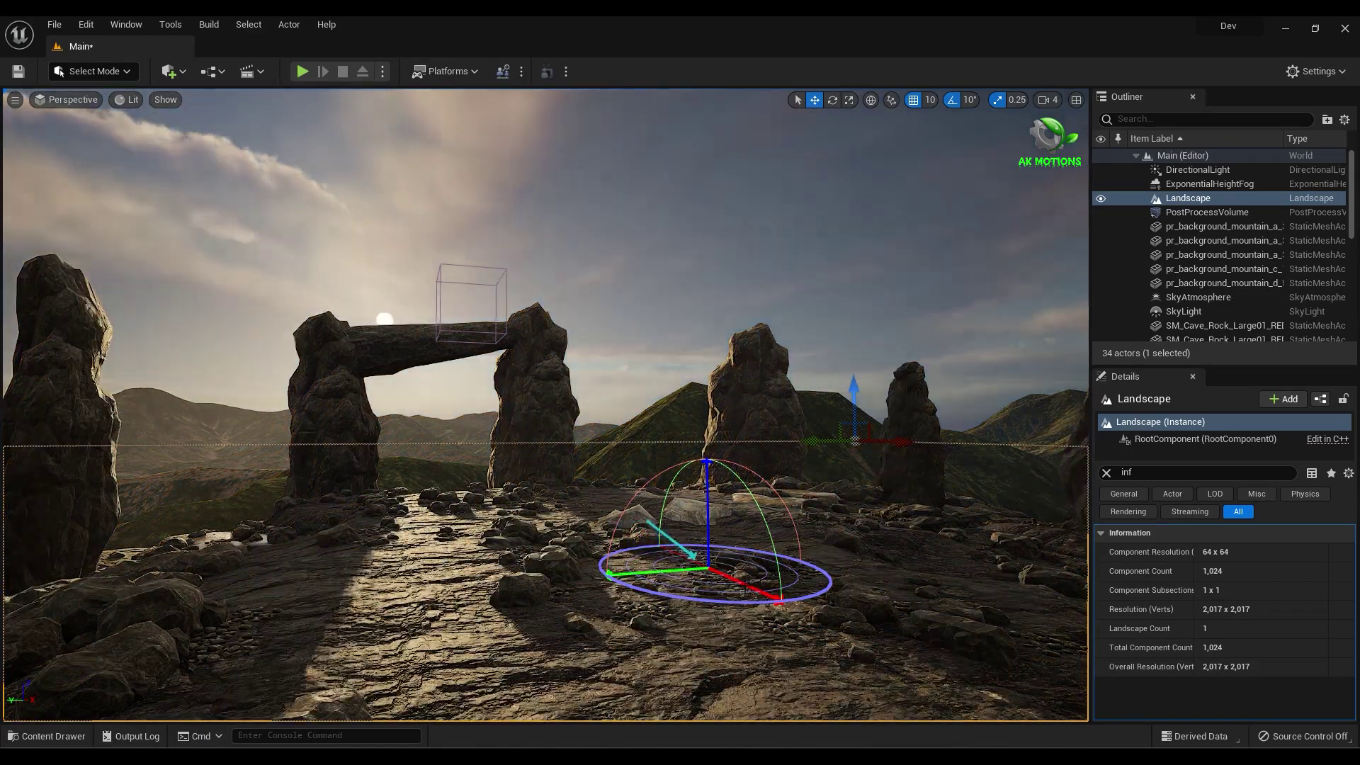
pyautogui.hotkey('ctrl', 'l')
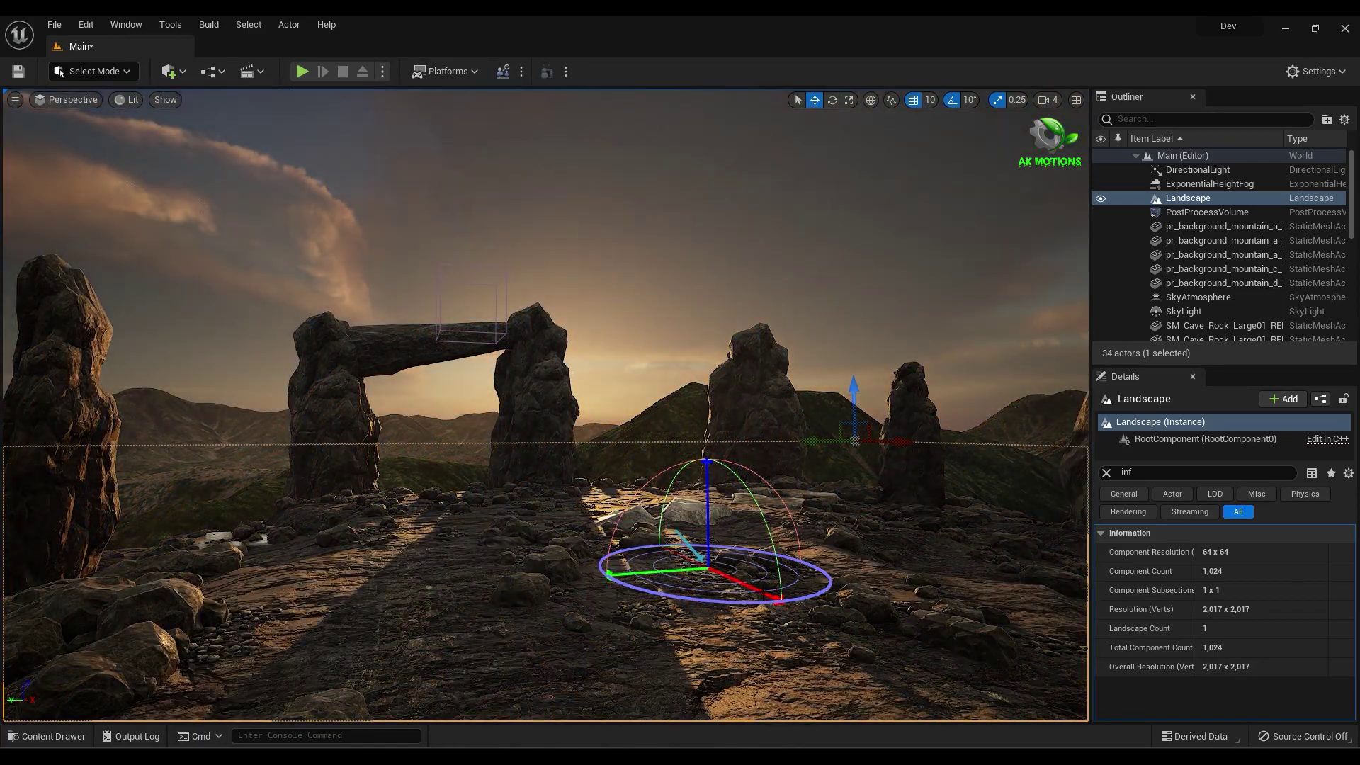
pyautogui.hotkey('ctrl', 'l')
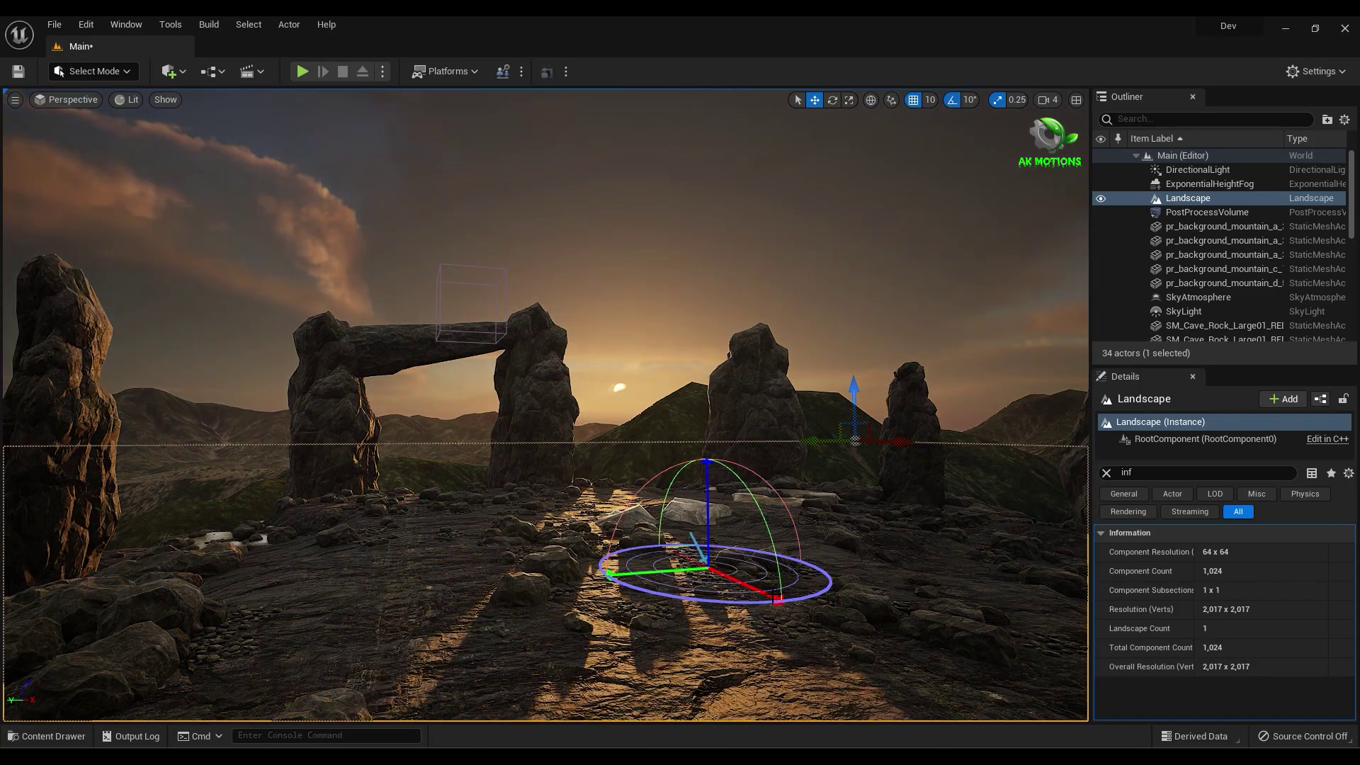
pyautogui.hotkey('ctrl', 'l')
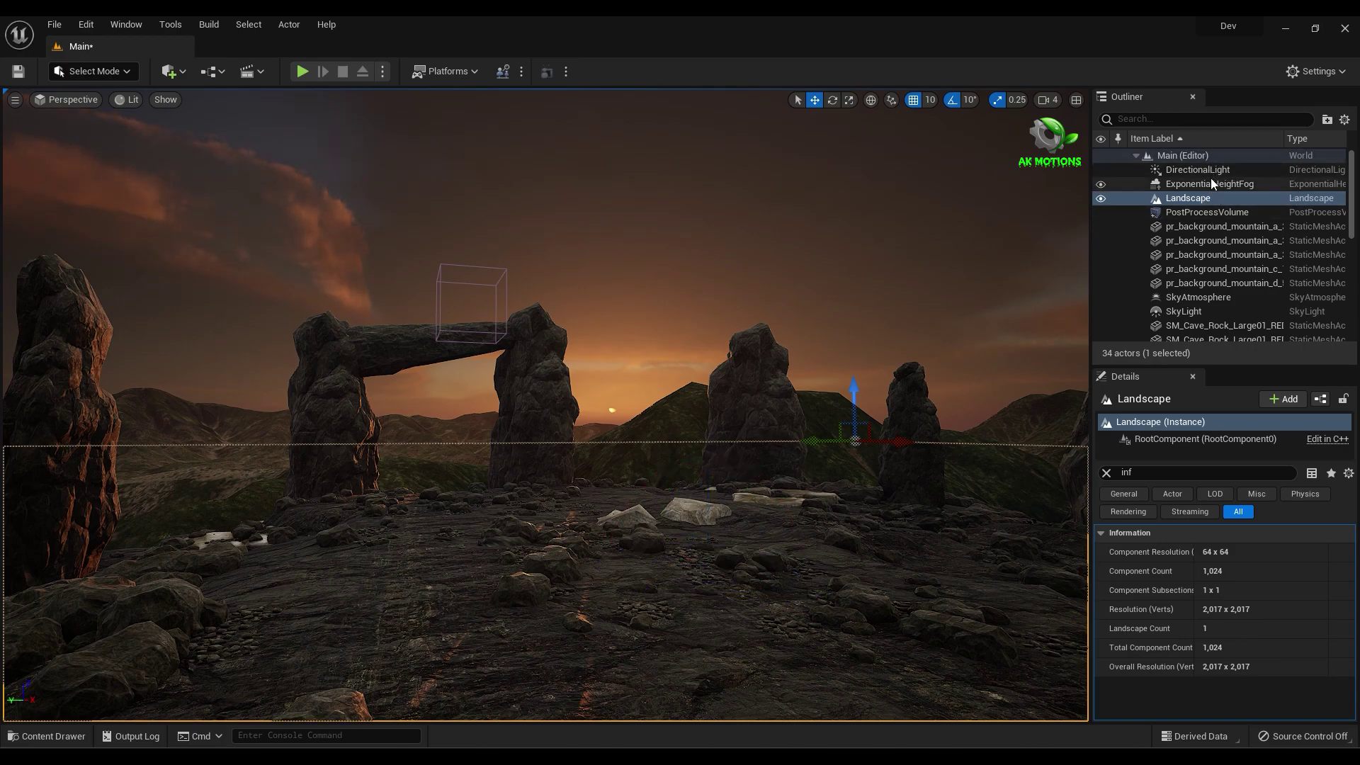
# Compare the sky with the VolumetricCloud hidden and shown, delete the VolumetricCloud actor and save the level.
pyautogui.scroll(-8, 1199, 289)
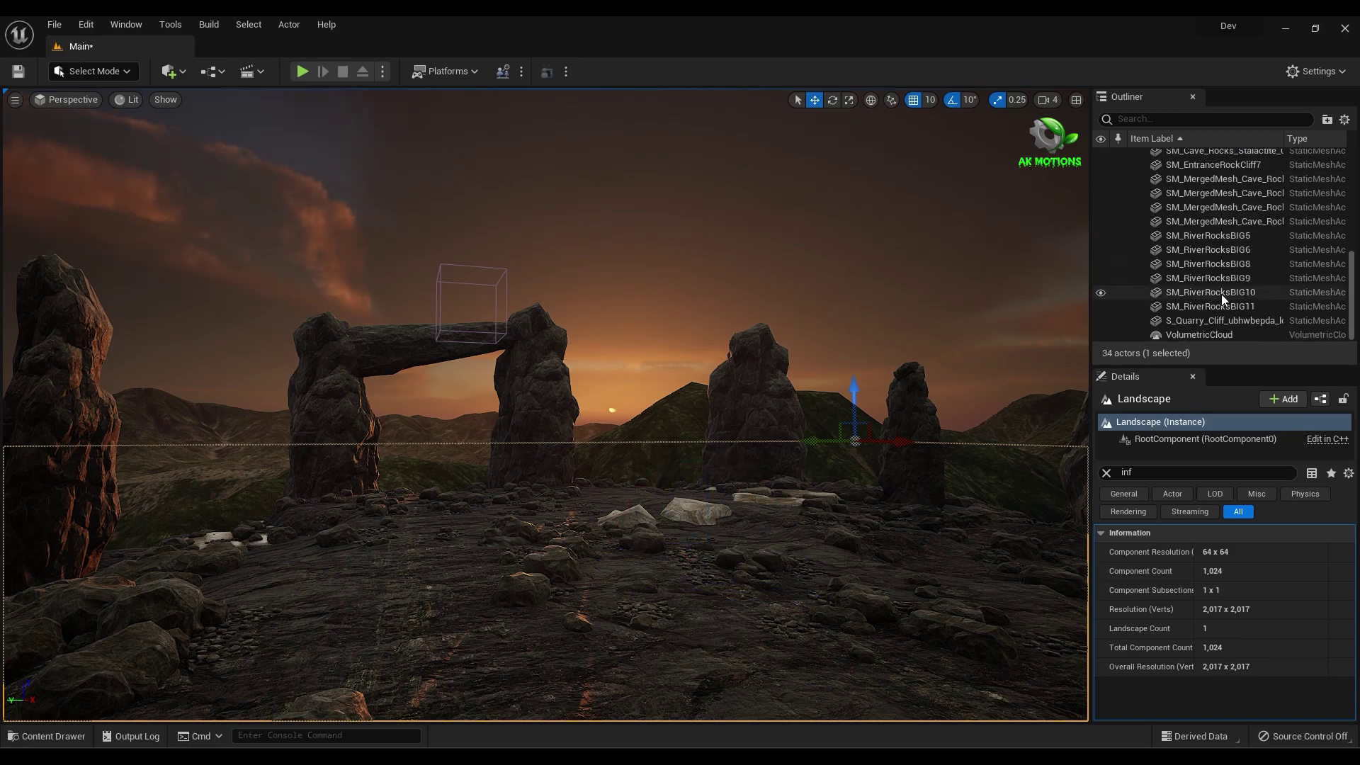
pyautogui.click(1204, 335)
pyautogui.click(1100, 335)
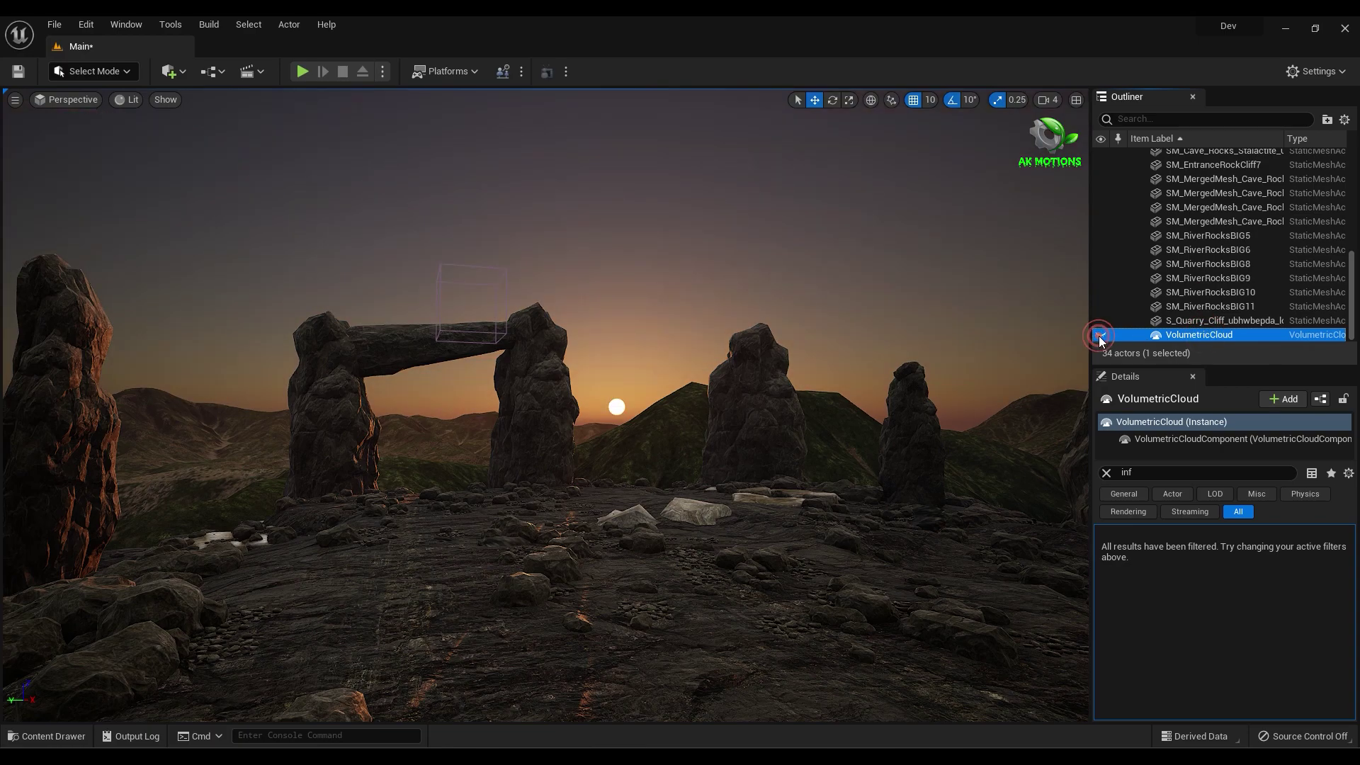
pyautogui.click(1100, 335)
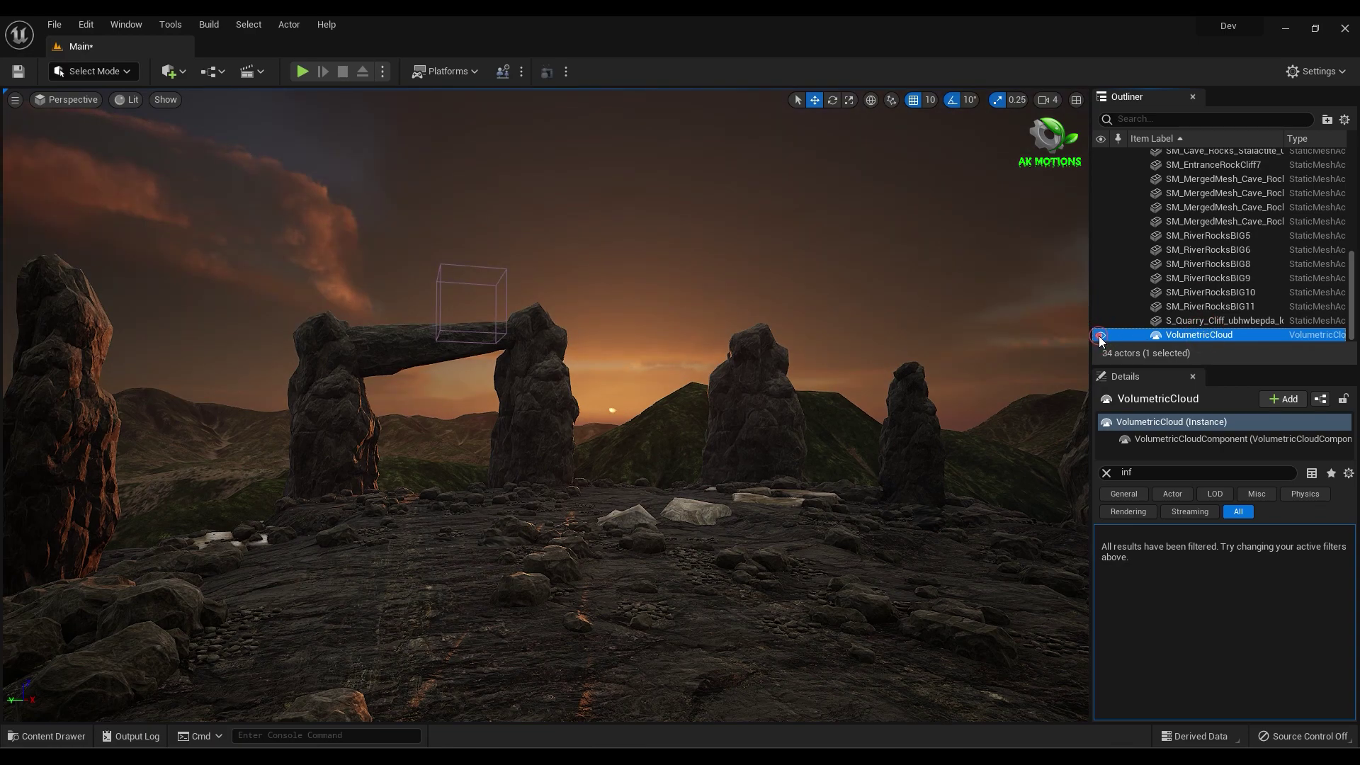
pyautogui.click(1188, 334)
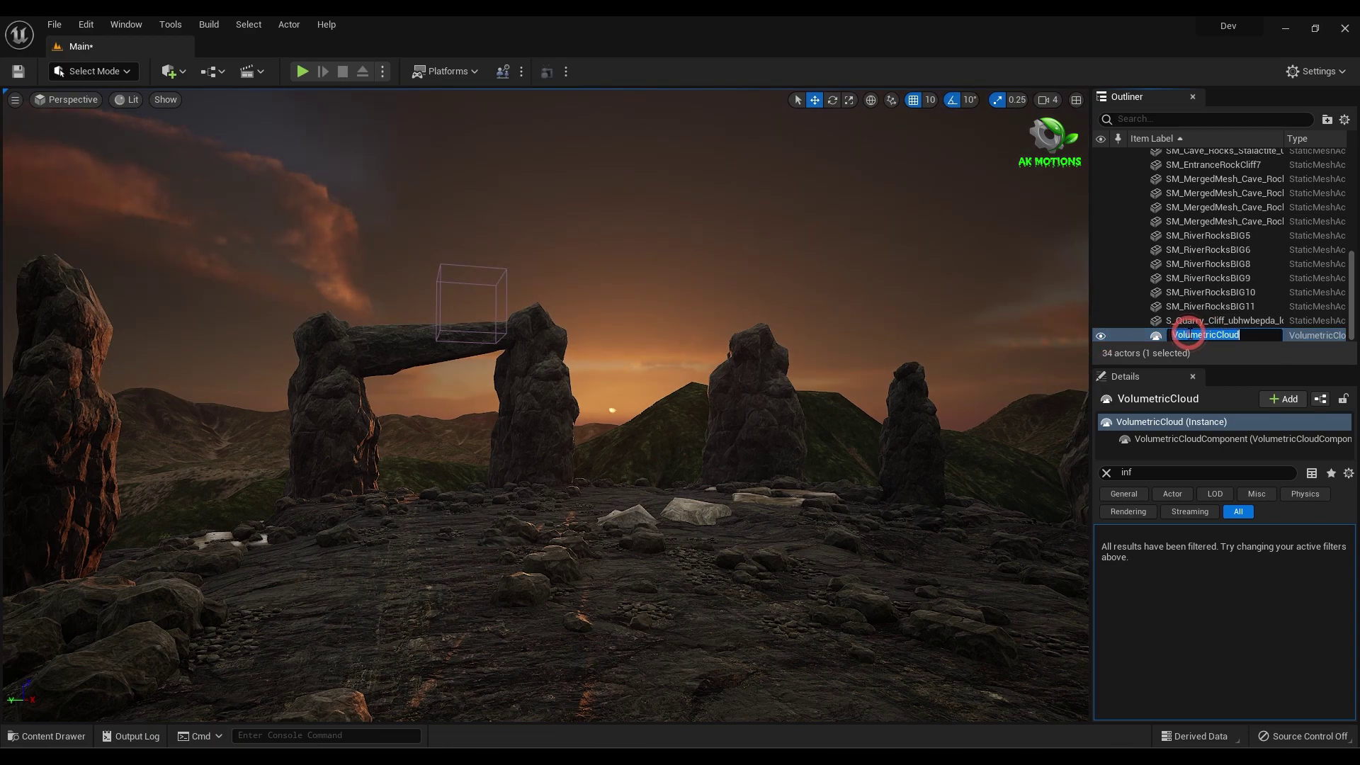
pyautogui.click(1251, 336)
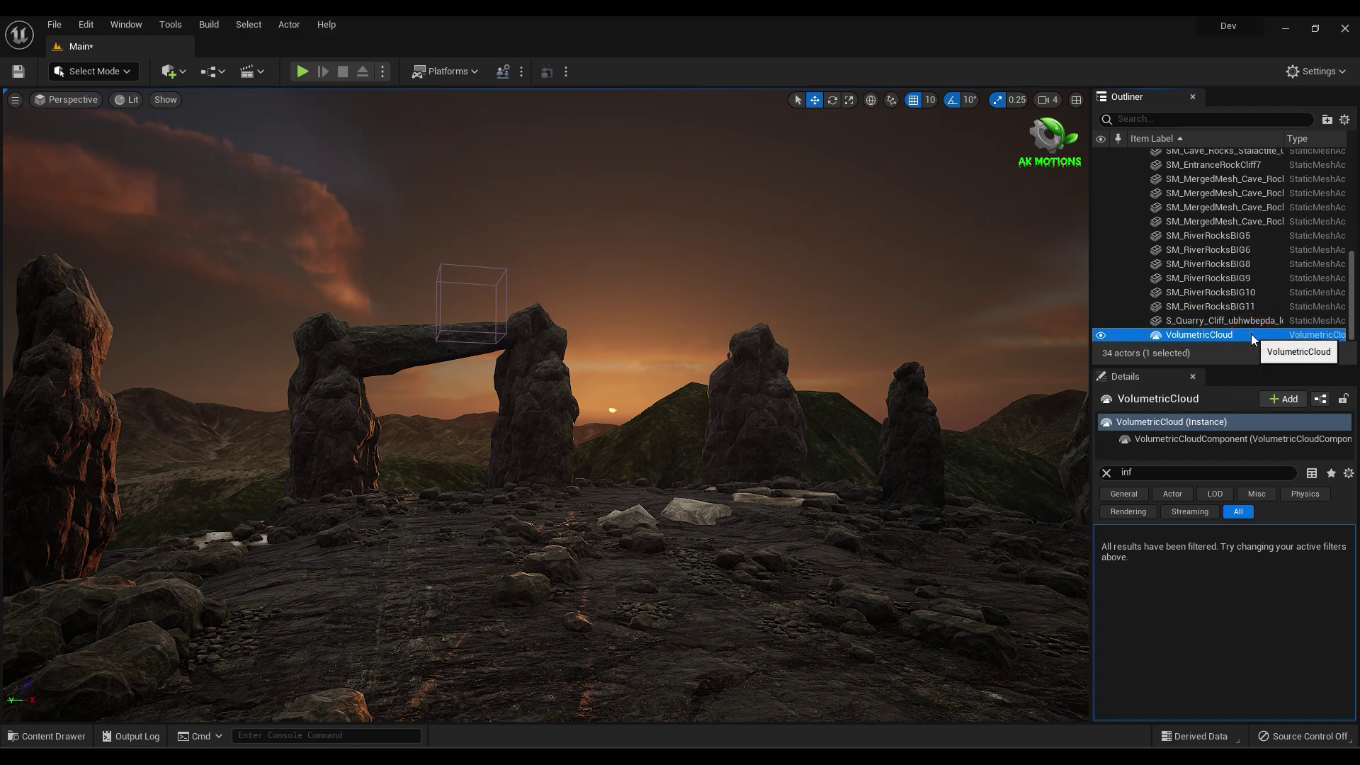
pyautogui.press('Delete')
pyautogui.hotkey('ctrl', 's')
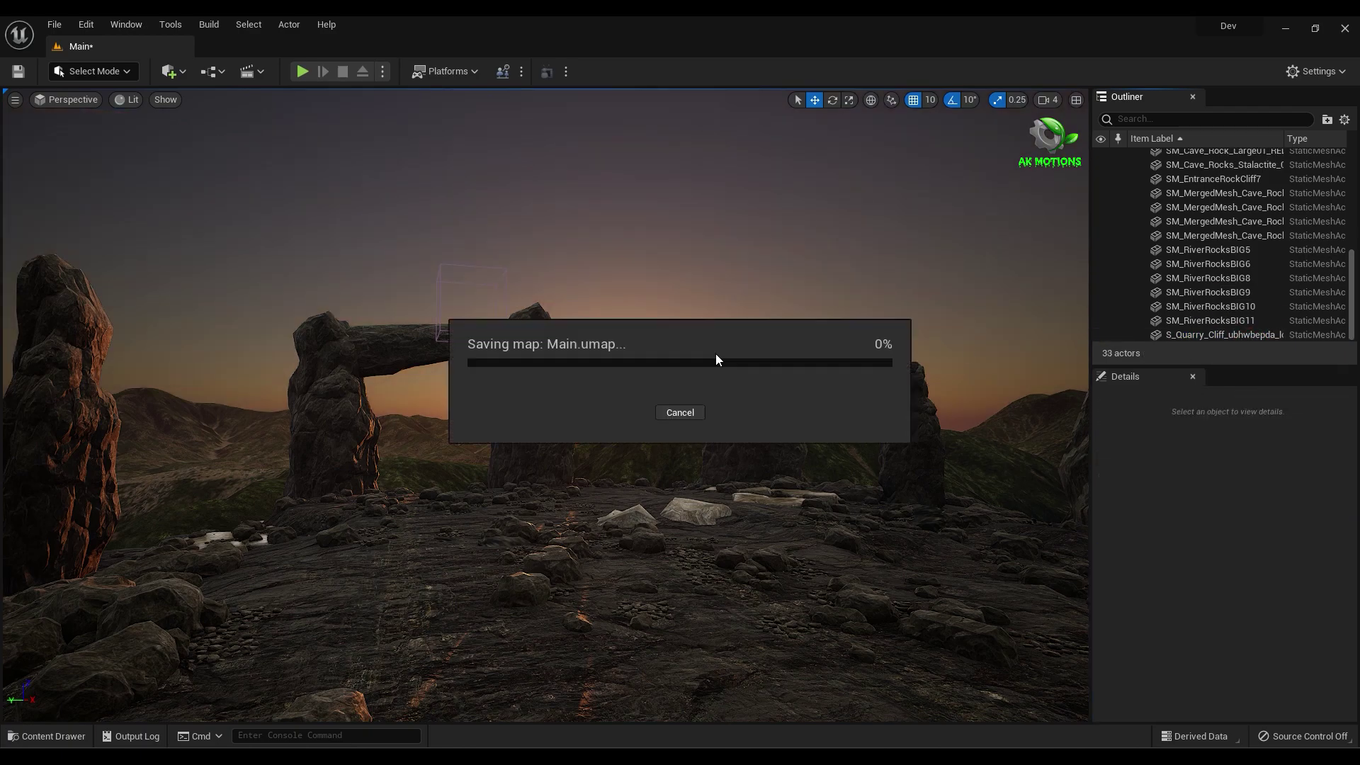
# Find BP_Sky_Sphere in the Engine content and place it in the sky above the pillars.
pyautogui.click(47, 736)
pyautogui.click(51, 659)
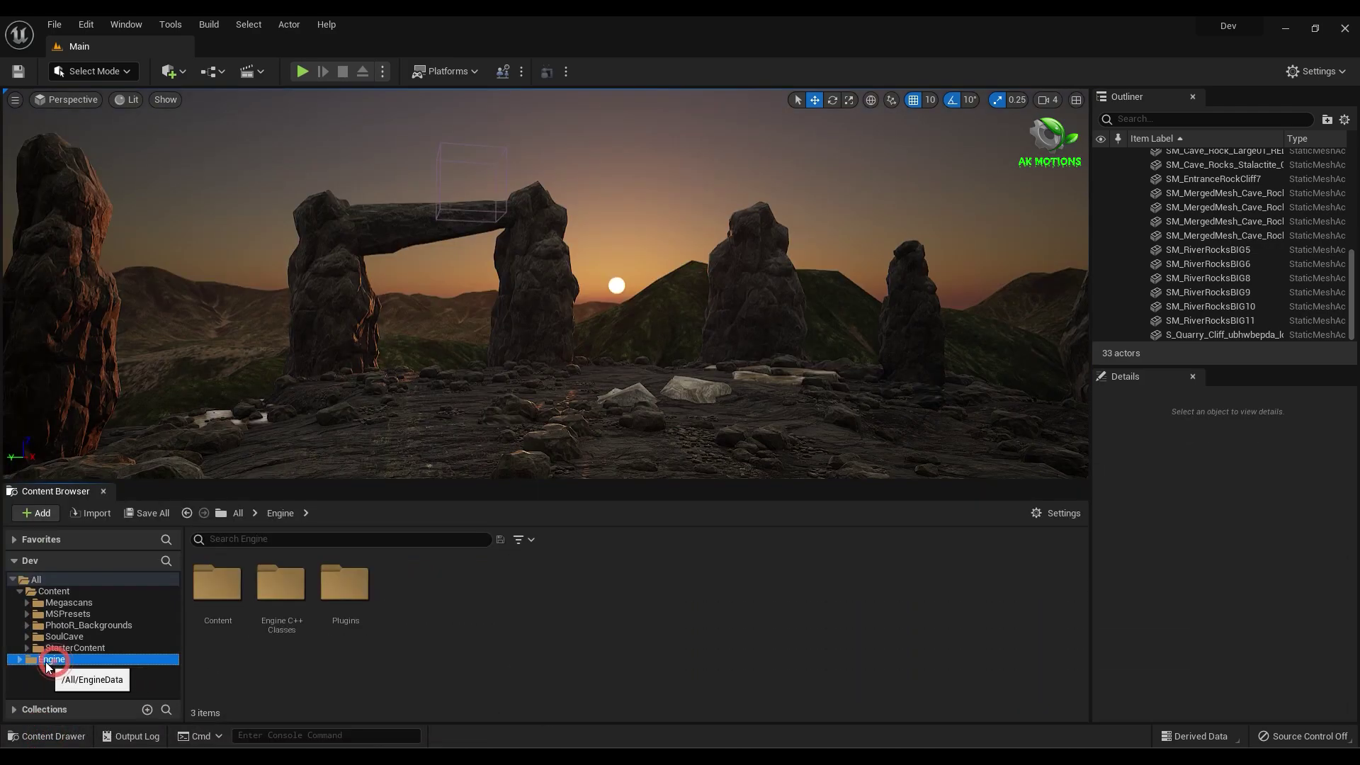
pyautogui.doubleClick(216, 587)
pyautogui.scroll(-1, 421, 623)
pyautogui.scroll(1, 421, 623)
pyautogui.click(261, 539)
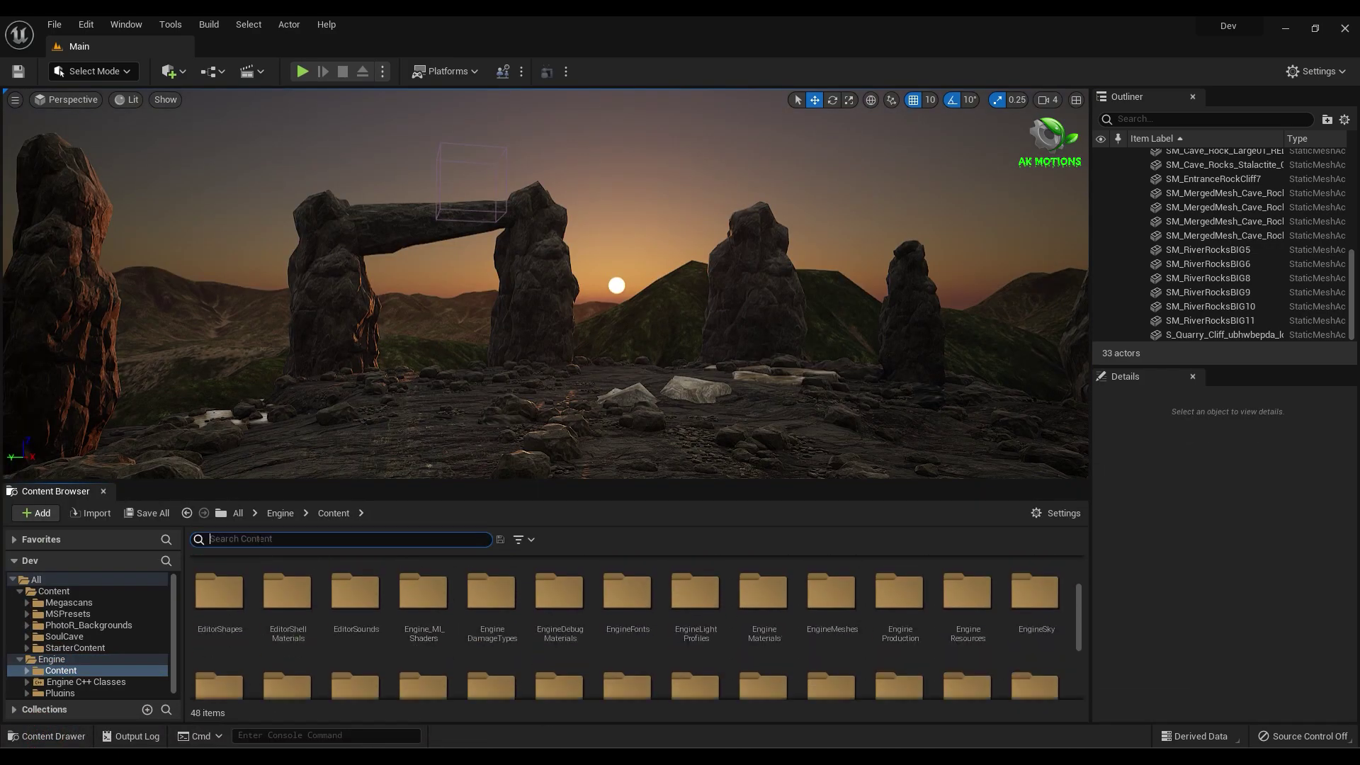
pyautogui.write('bp_sk')
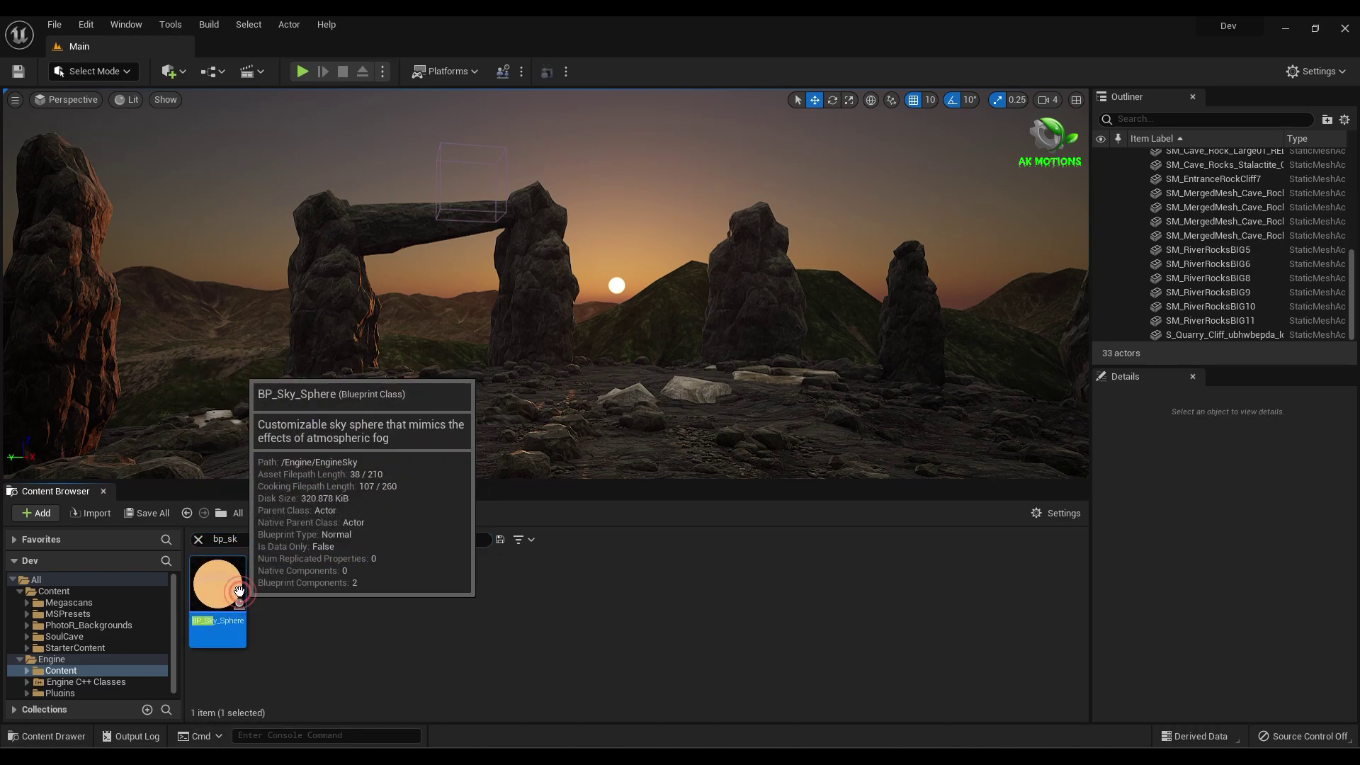
pyautogui.moveTo(239, 590); pyautogui.dragTo(587, 271)
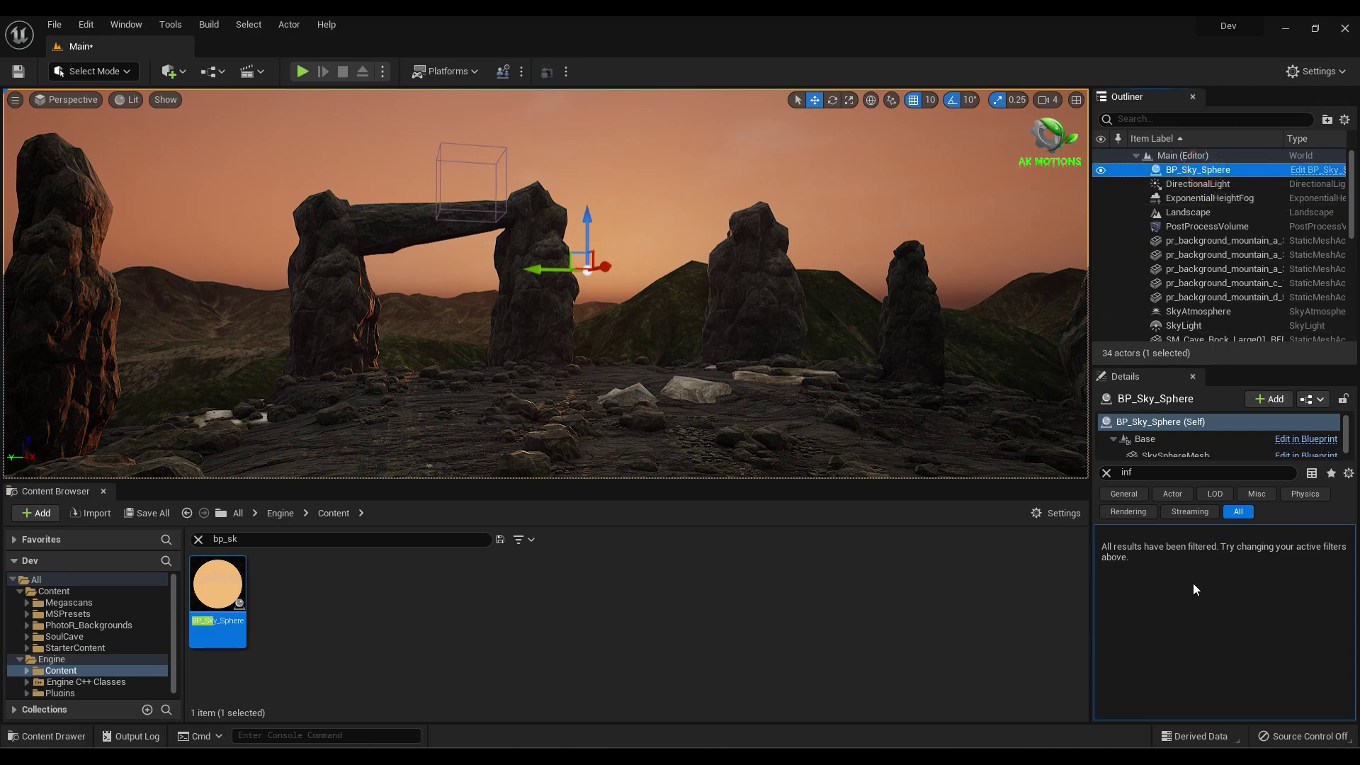
# Set BP_Sky_Sphere's Sun Height to -1.0, Horizon Falloff to about 4.3 and Sun Brightness to about 76.
pyautogui.click(1106, 473)
pyautogui.scroll(-2, 1169, 652)
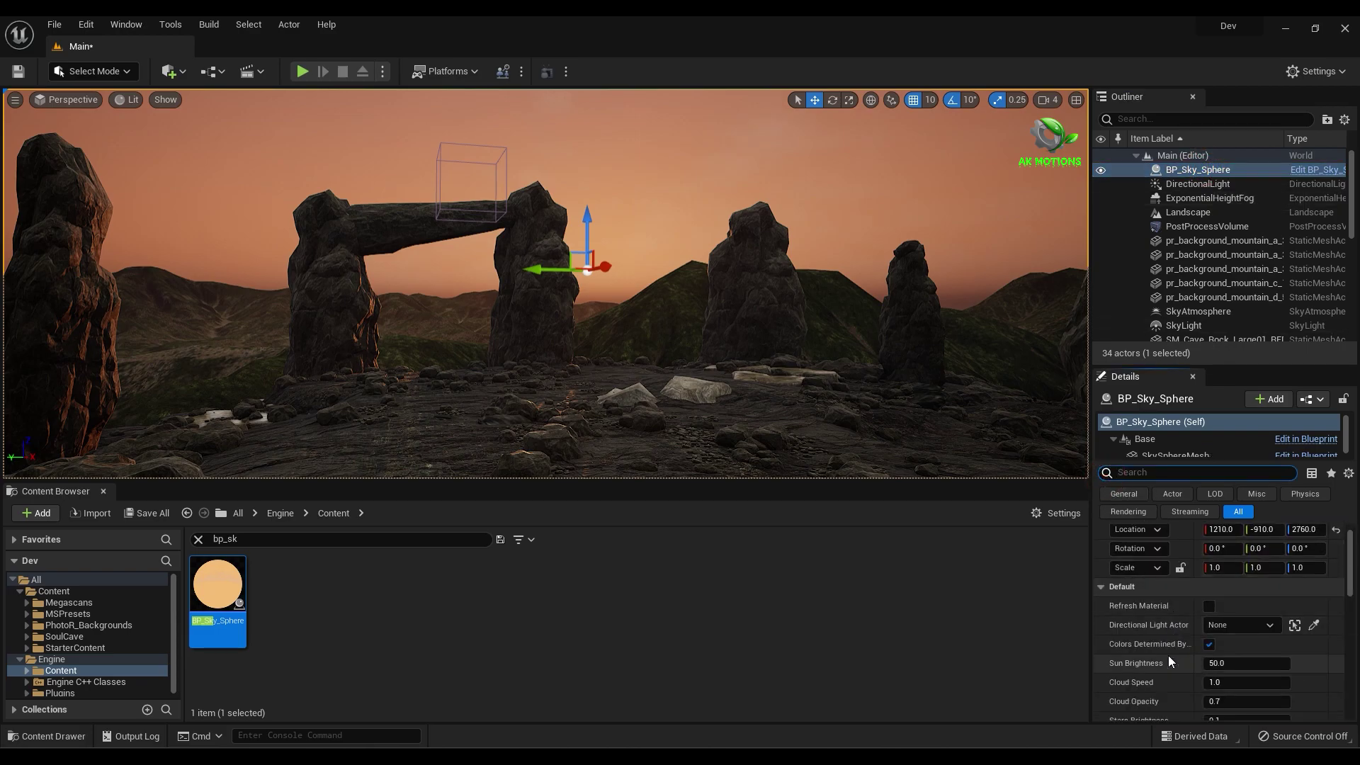
pyautogui.scroll(-2, 1167, 656)
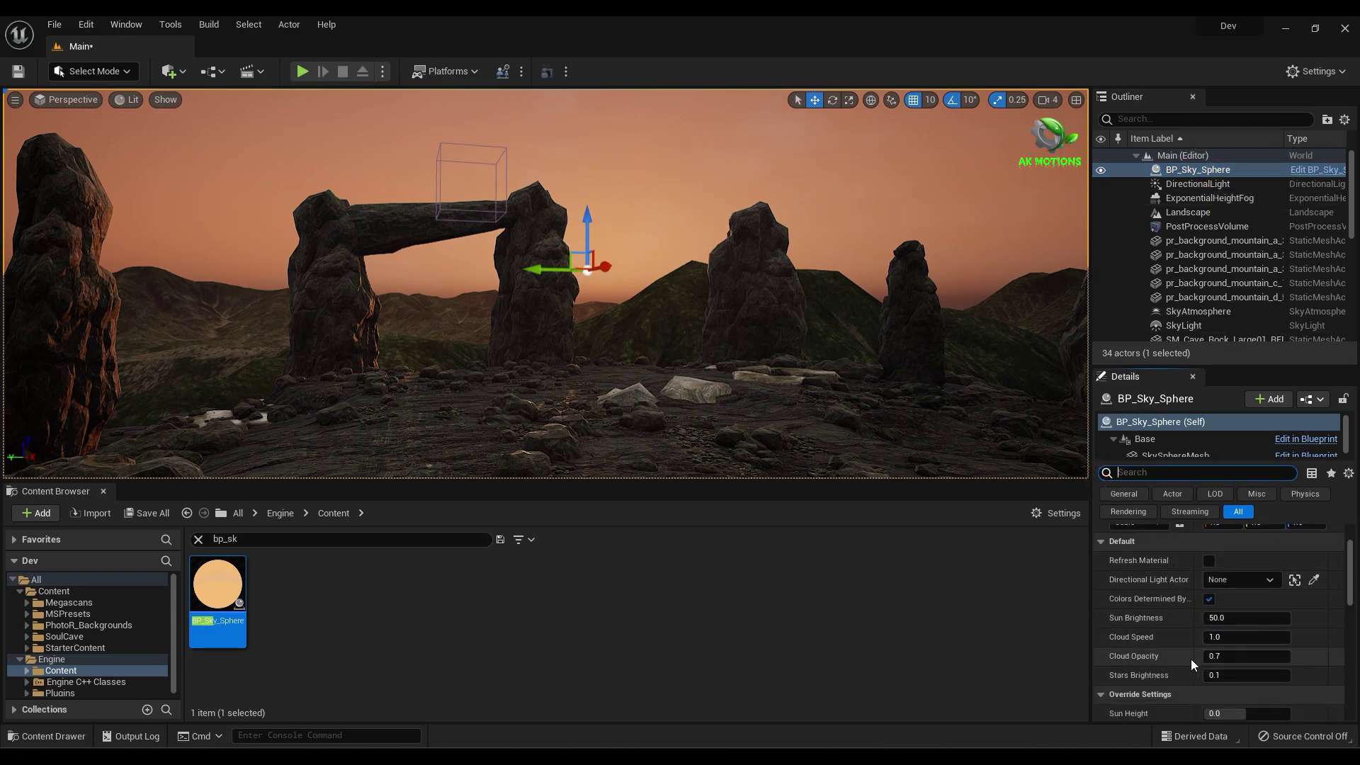
pyautogui.moveTo(1235, 690); pyautogui.dragTo(1227, 690)
pyautogui.scroll(-2, 1227, 699)
pyautogui.scroll(1, 1235, 623)
pyautogui.moveTo(1229, 572); pyautogui.dragTo(1264, 573)
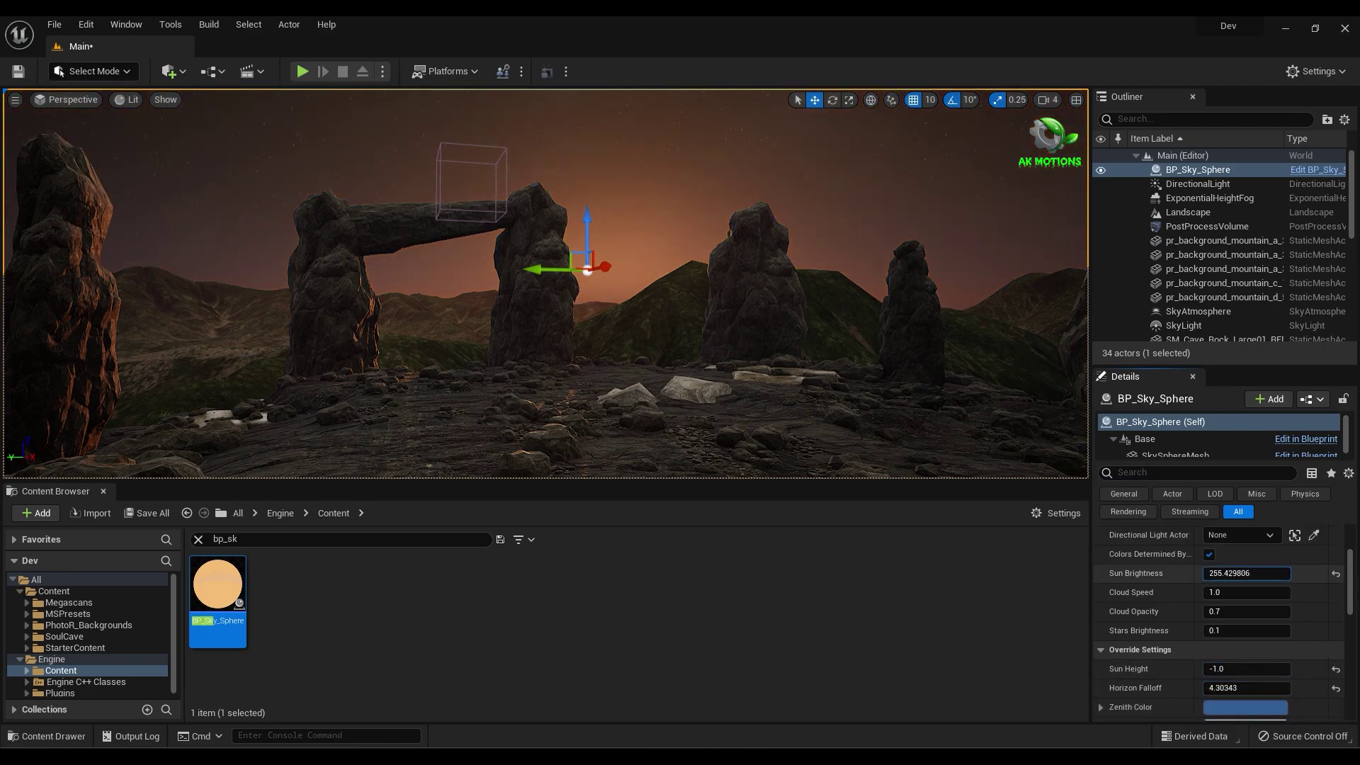
pyautogui.hotkey('ctrl', 'z')
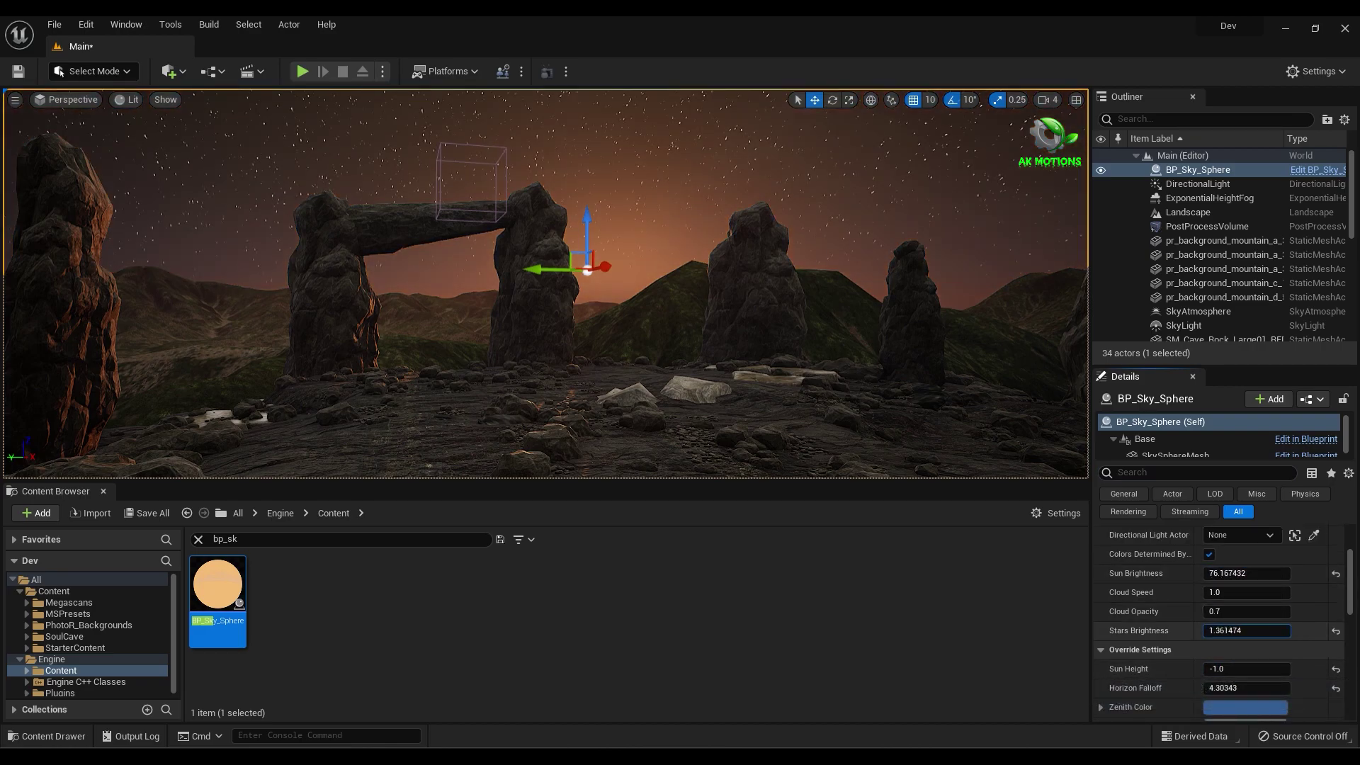
# Set the sky sphere's Cloud Opacity to about 0.52 and Stars Brightness to about 0.74.
pyautogui.scroll(-15, 1226, 664)
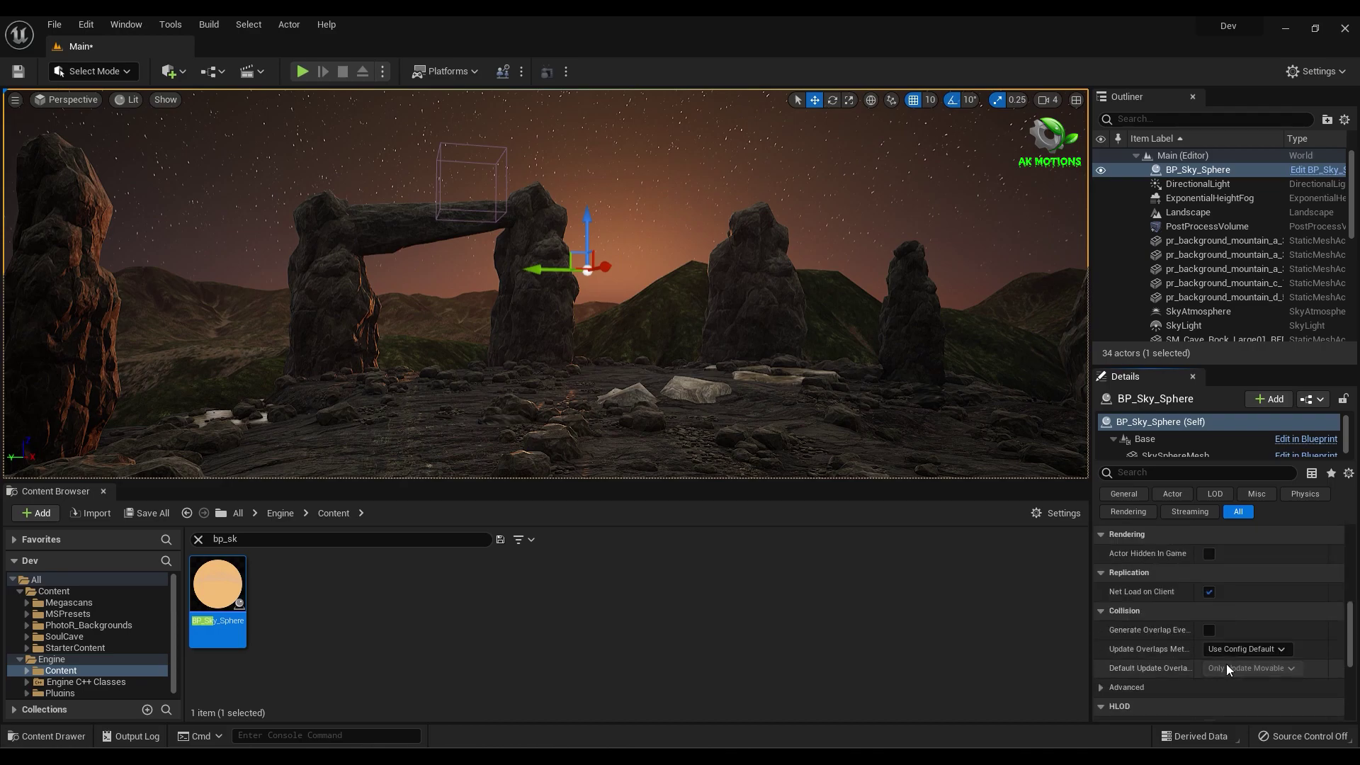
pyautogui.scroll(18, 1226, 664)
pyautogui.scroll(-3, 1226, 660)
pyautogui.scroll(-4, 1227, 665)
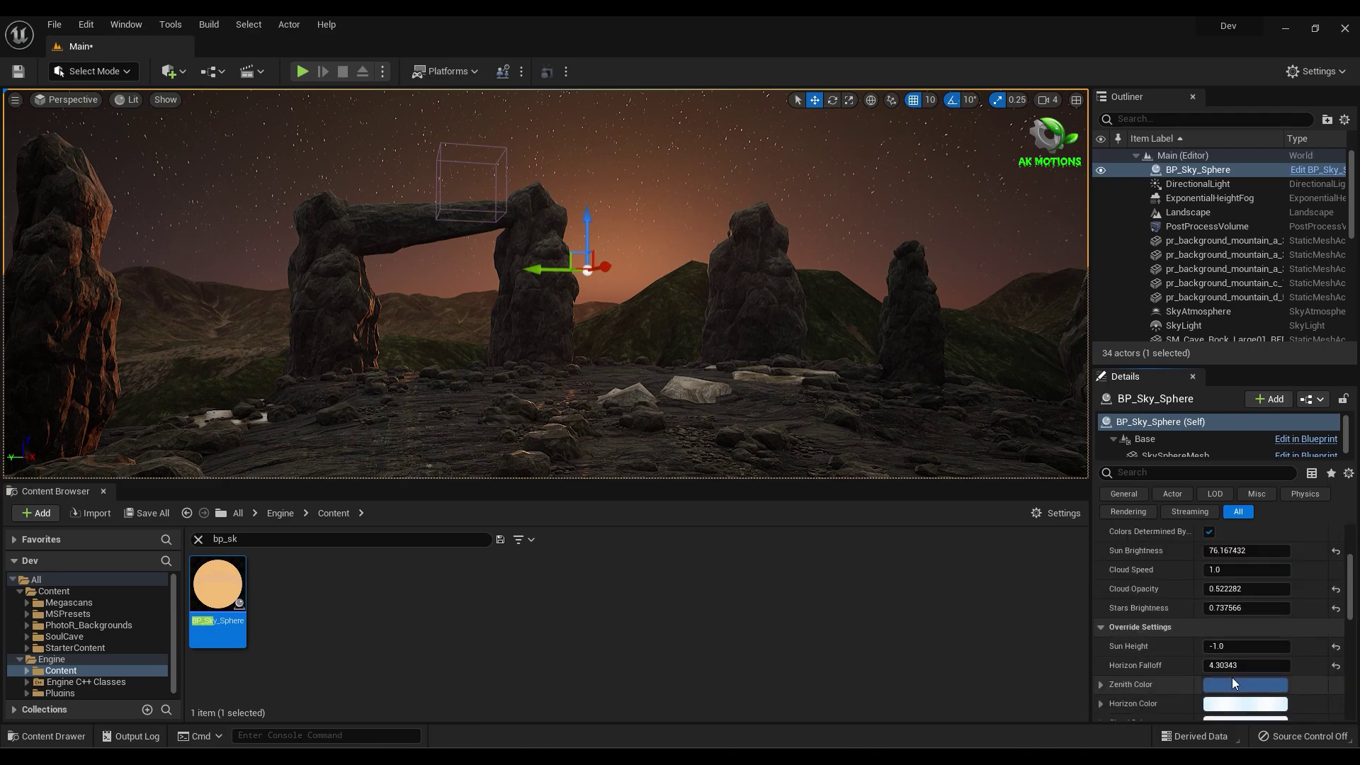
# Add a point light on the plateau and rotate the sun so it lights the ground between the pillars.
pyautogui.scroll(7, 1231, 672)
pyautogui.click(103, 491)
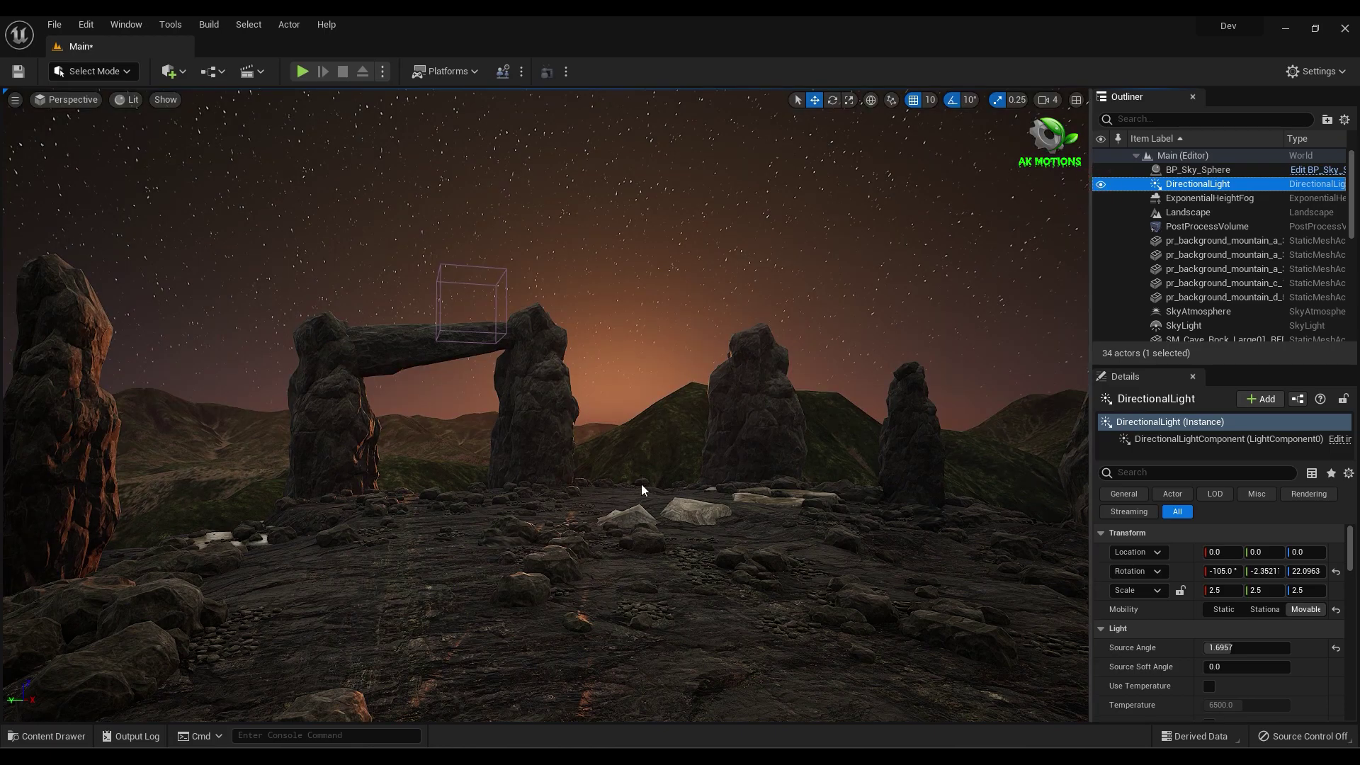
pyautogui.click(640, 483)
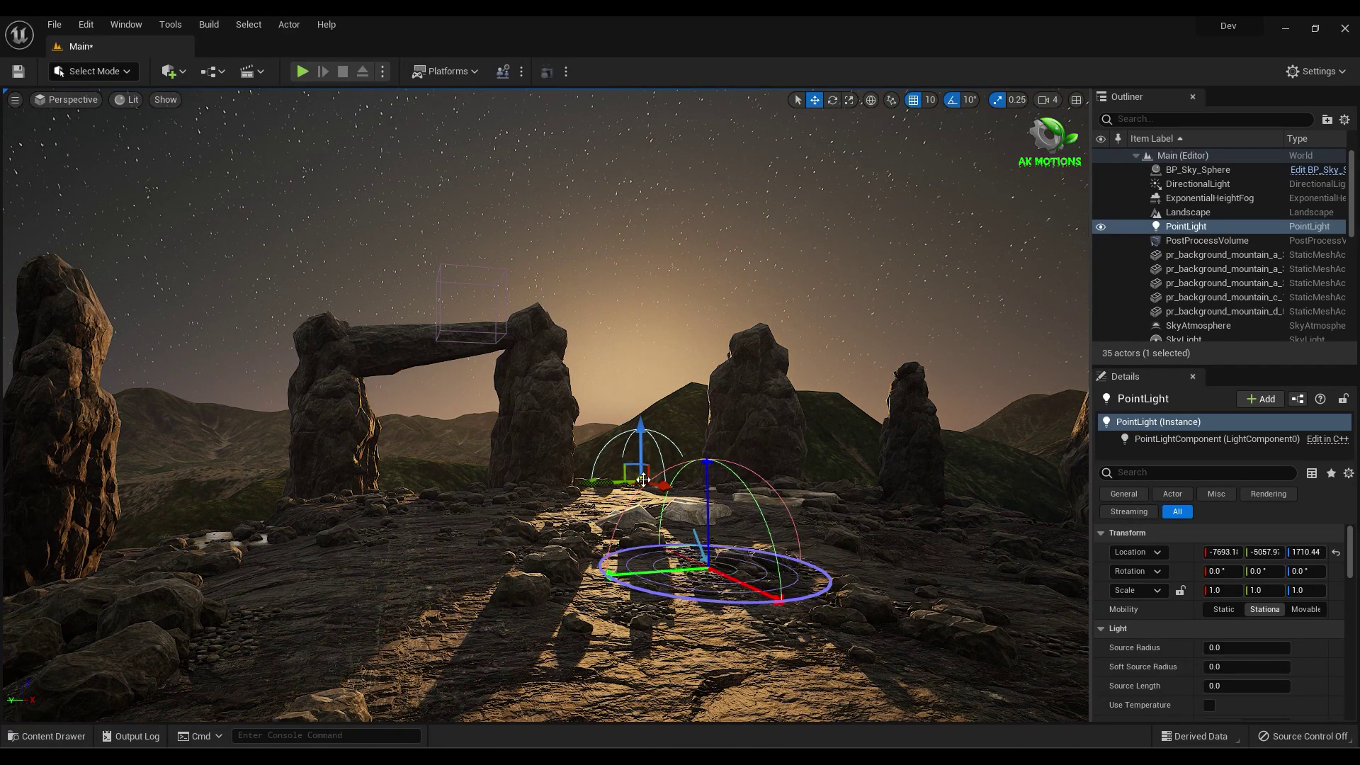
# Set the DirectionalLight's indirect lighting intensity to 2.008, volumetric scattering intensity to 2.62 and intensity to about 12.6 lux.
pyautogui.click(1197, 183)
pyautogui.scroll(-3, 1225, 638)
pyautogui.moveTo(1225, 646); pyautogui.dragTo(1208, 619)
pyautogui.scroll(-1, 1225, 630)
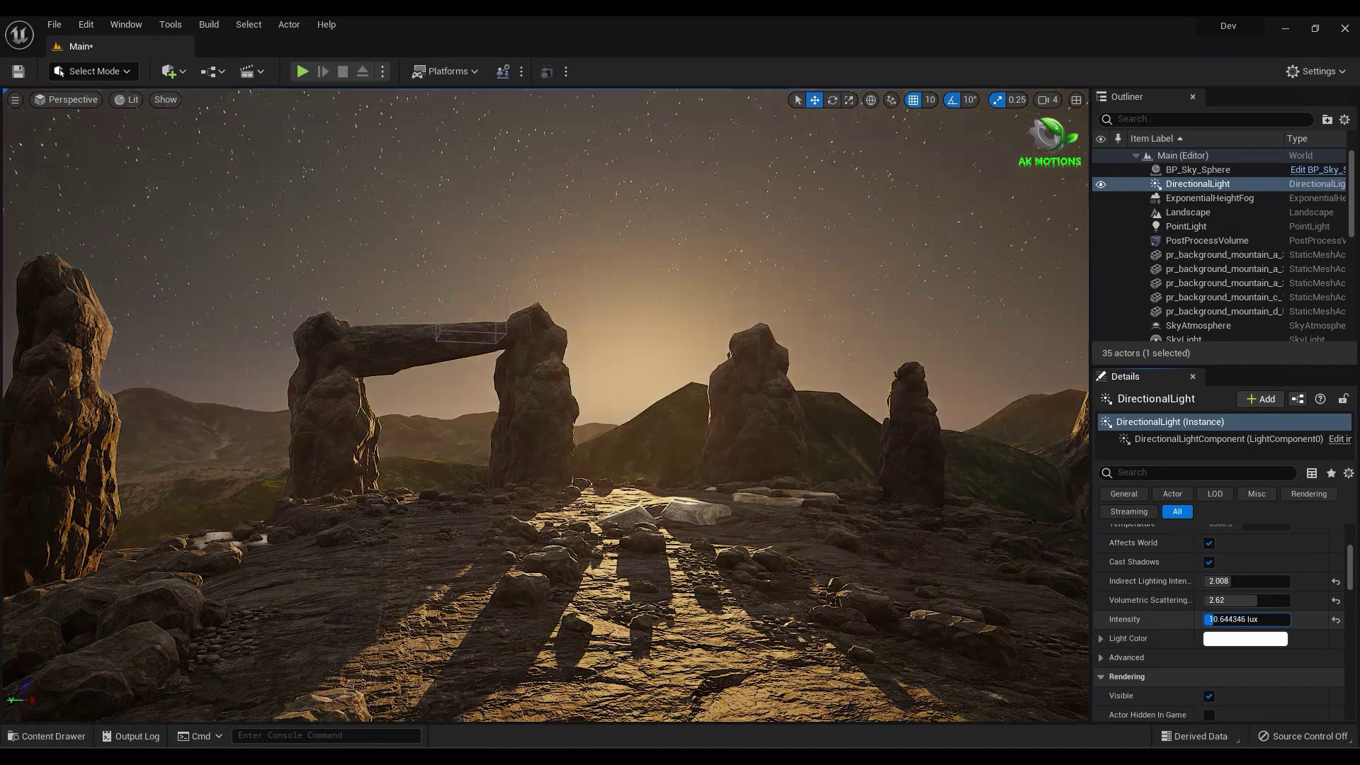
pyautogui.scroll(-2, 1225, 602)
# Change the DirectionalLight's light color to a saturated orange-red.
pyautogui.click(1225, 547)
pyautogui.moveTo(1019, 491); pyautogui.dragTo(1064, 500)
pyautogui.click(1116, 722)
# With the sky sphere hidden, set the DirectionalLight's source angle to 3.52 and source soft angle to 1.68, and show the sphere again.
pyautogui.click(1100, 169)
pyautogui.click(1197, 183)
pyautogui.scroll(2, 1213, 577)
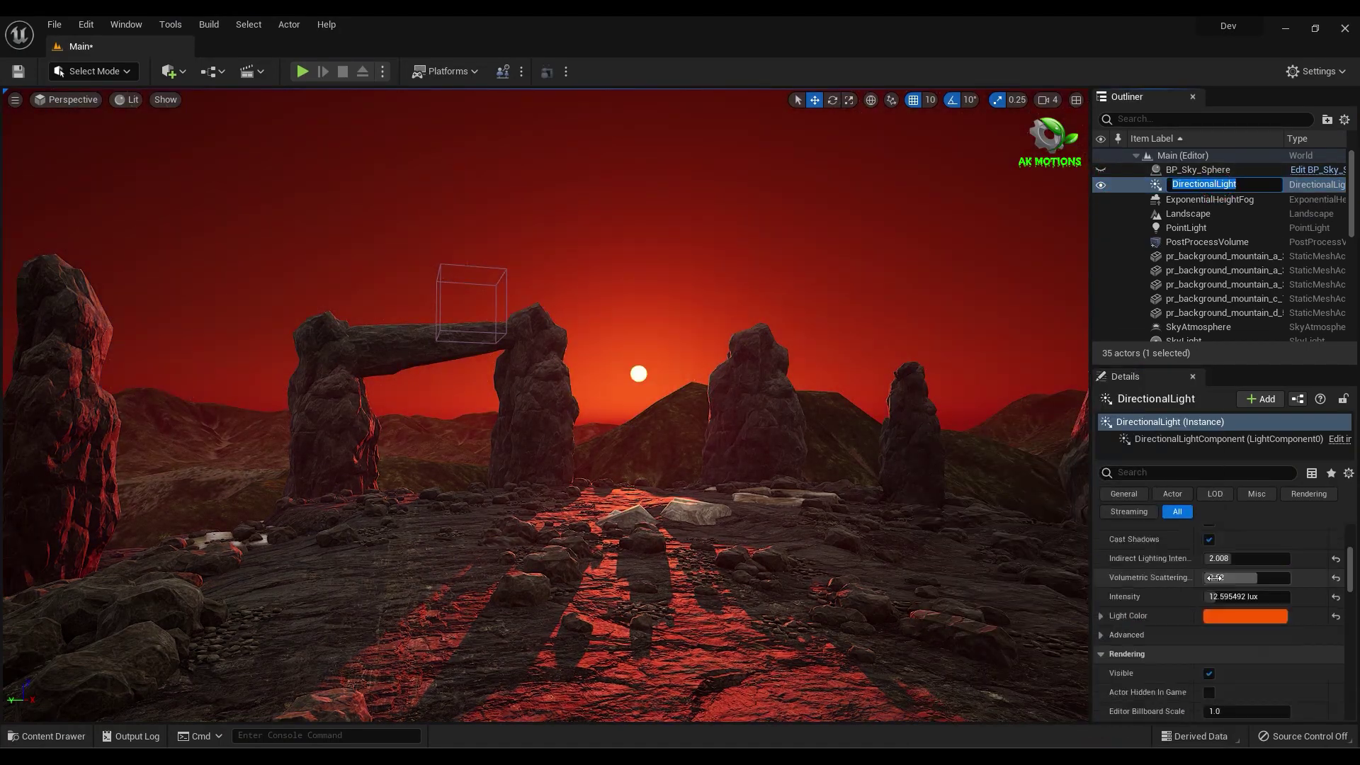
pyautogui.scroll(3, 1213, 577)
pyautogui.scroll(-2, 1244, 646)
pyautogui.moveTo(1232, 664)
pyautogui.mouseDown()
pyautogui.moveTo(1214, 665)
pyautogui.moveTo(1229, 665)
pyautogui.mouseUp()
pyautogui.click(1186, 169)
pyautogui.click(1099, 170)
pyautogui.click(1255, 231)
pyautogui.moveTo(1197, 169); pyautogui.dragTo(1161, 158)
# Set the ExponentialHeightFog's fog density to 0.03 and its fog height falloff to about 0.18.
pyautogui.click(1211, 199)
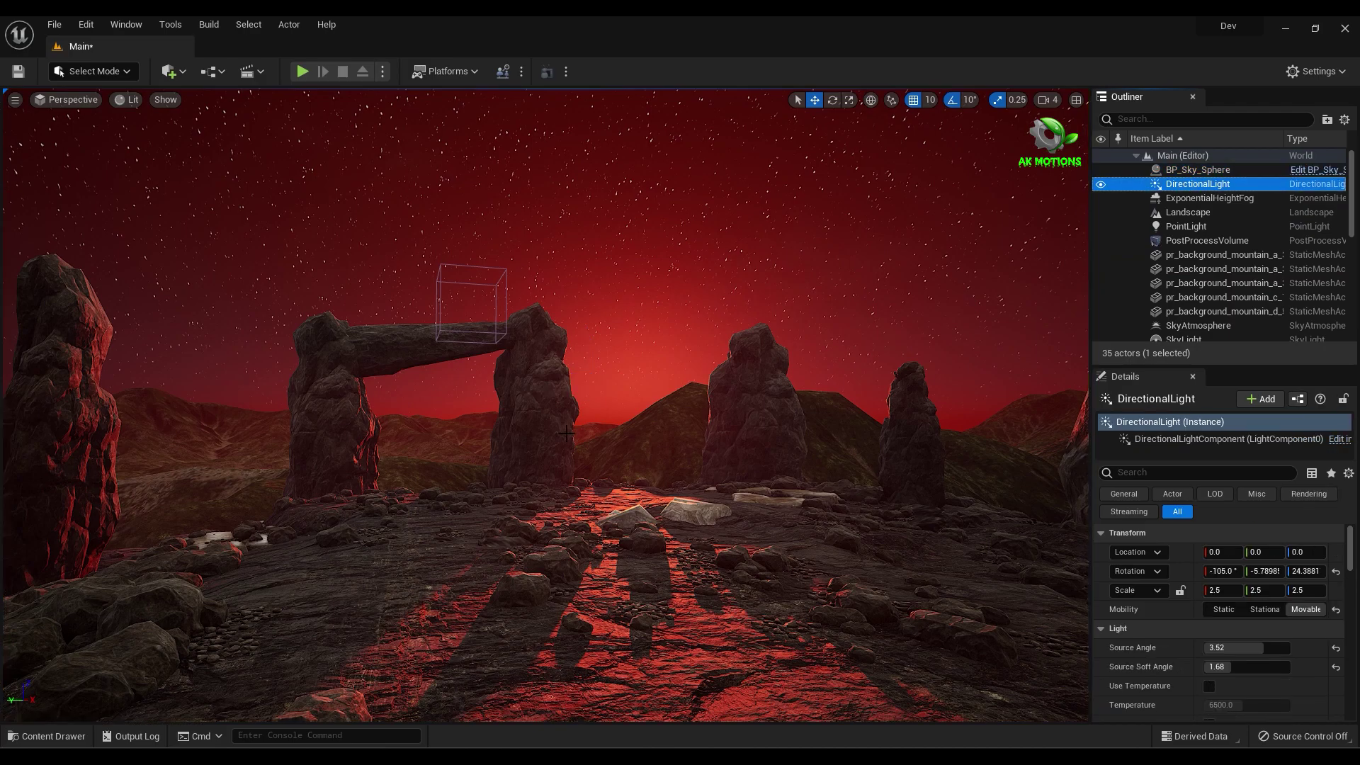
pyautogui.scroll(-2, 1254, 595)
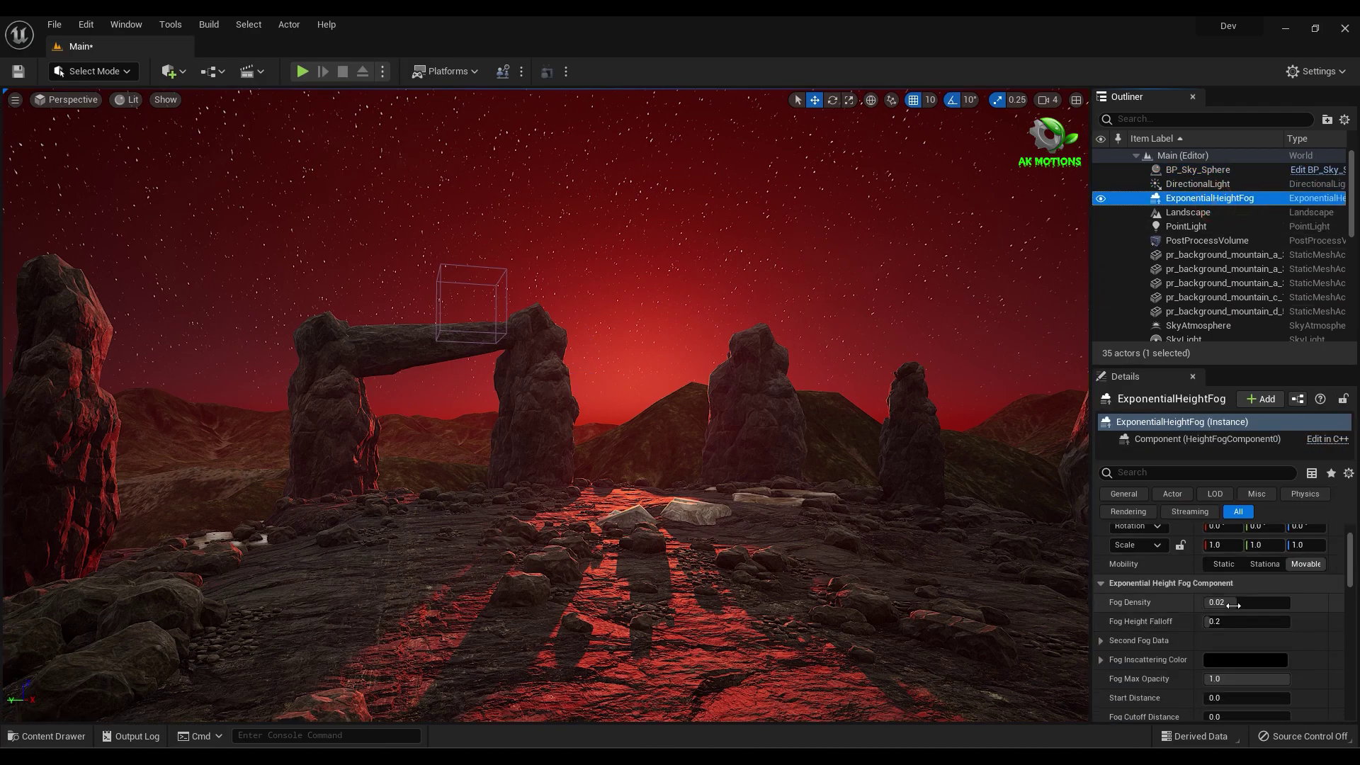
pyautogui.moveTo(1254, 602); pyautogui.dragTo(1210, 621)
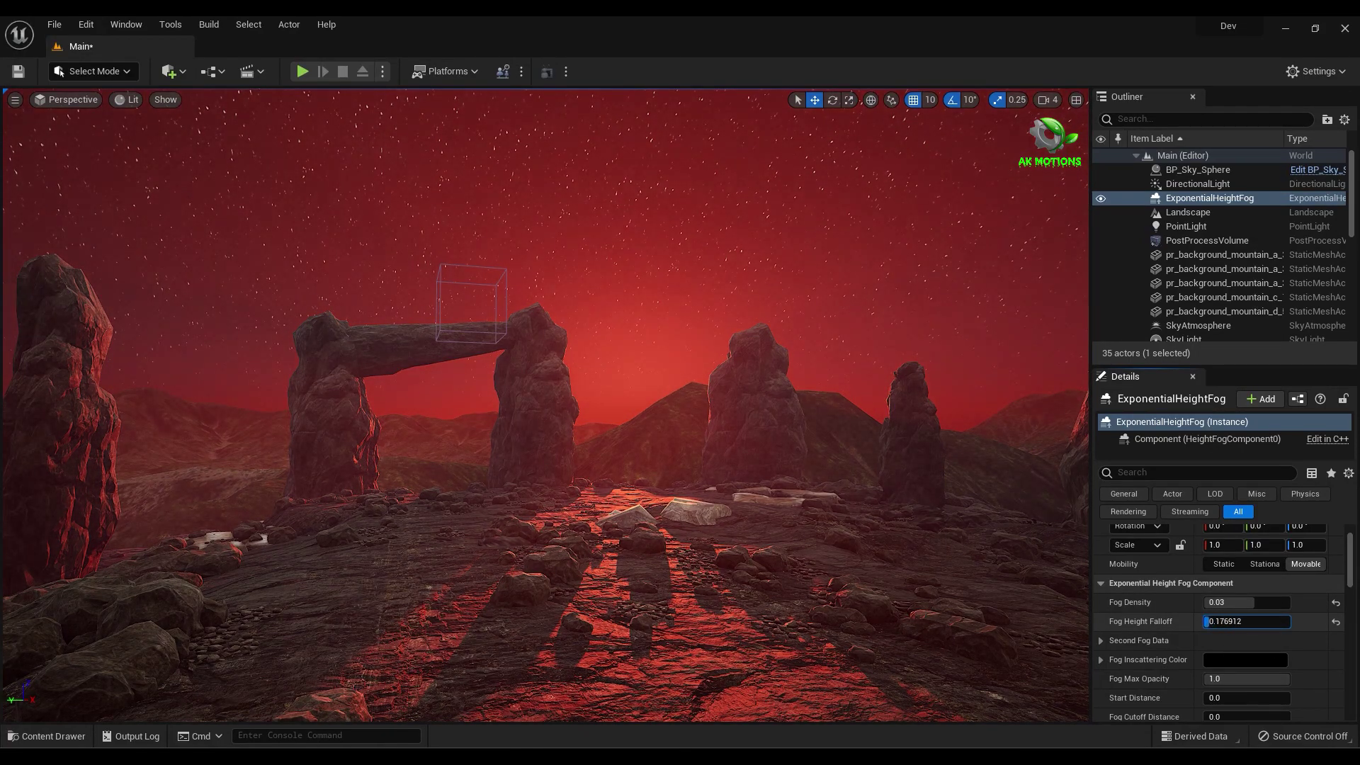
# Raise the volumetric fog's scattering distribution to about 0.81 for a strong glow around the sun.
pyautogui.scroll(-5, 1247, 646)
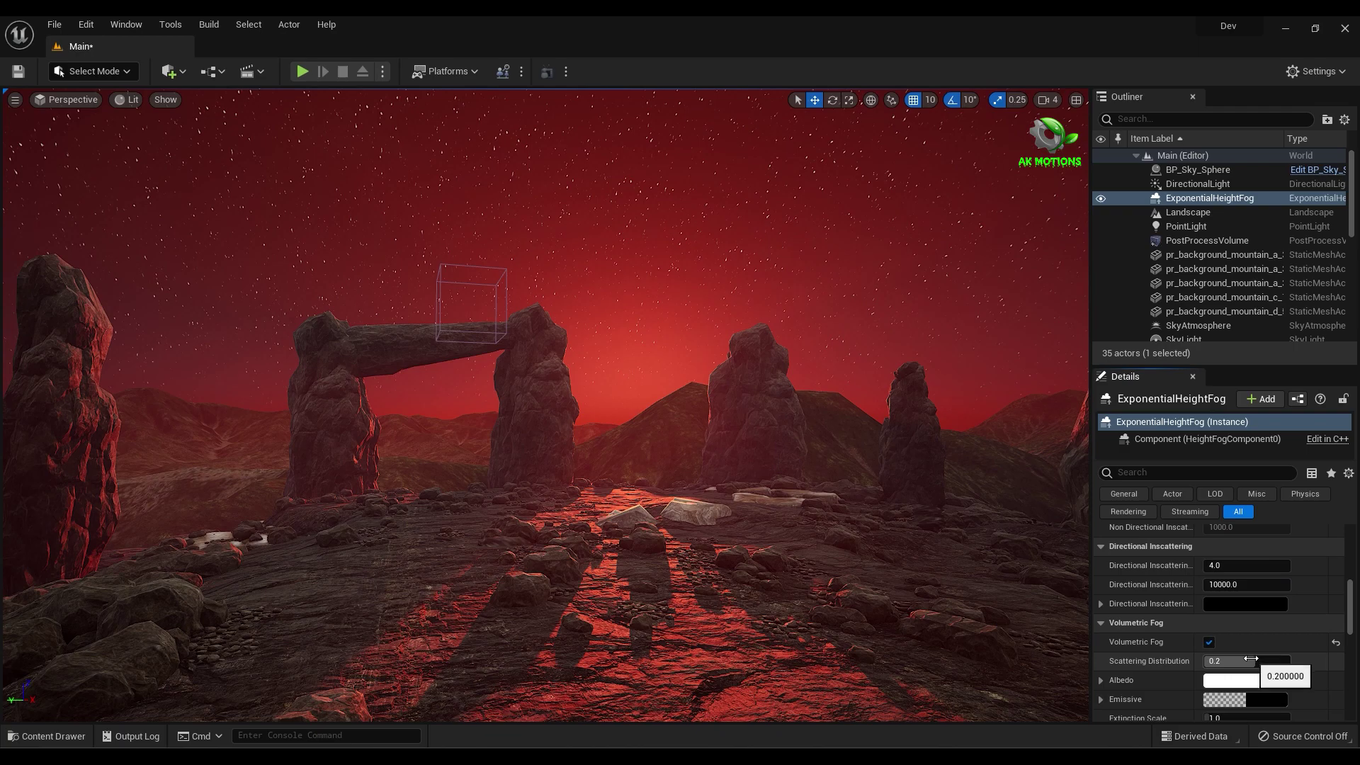
pyautogui.moveTo(1261, 660); pyautogui.dragTo(1269, 661)
pyautogui.scroll(-3, 1247, 658)
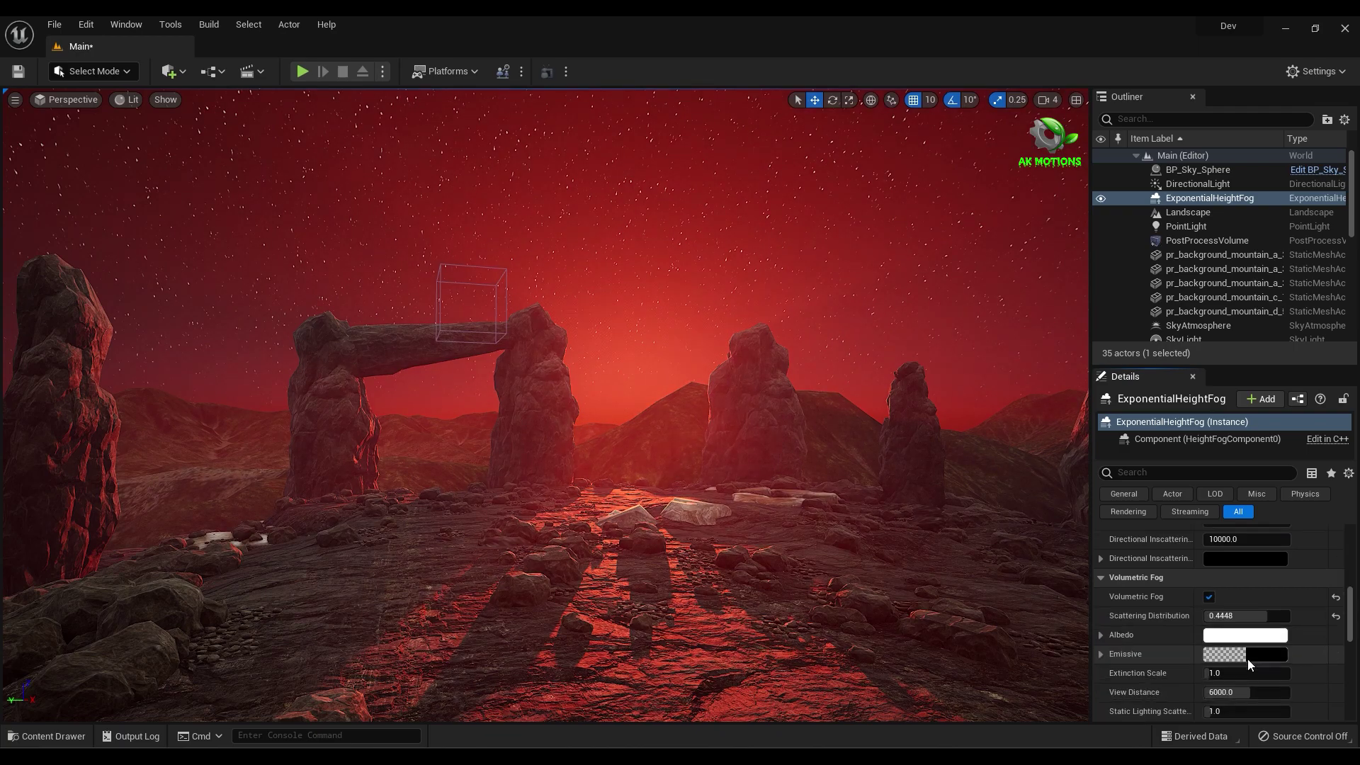
pyautogui.moveTo(1253, 570); pyautogui.dragTo(1286, 570)
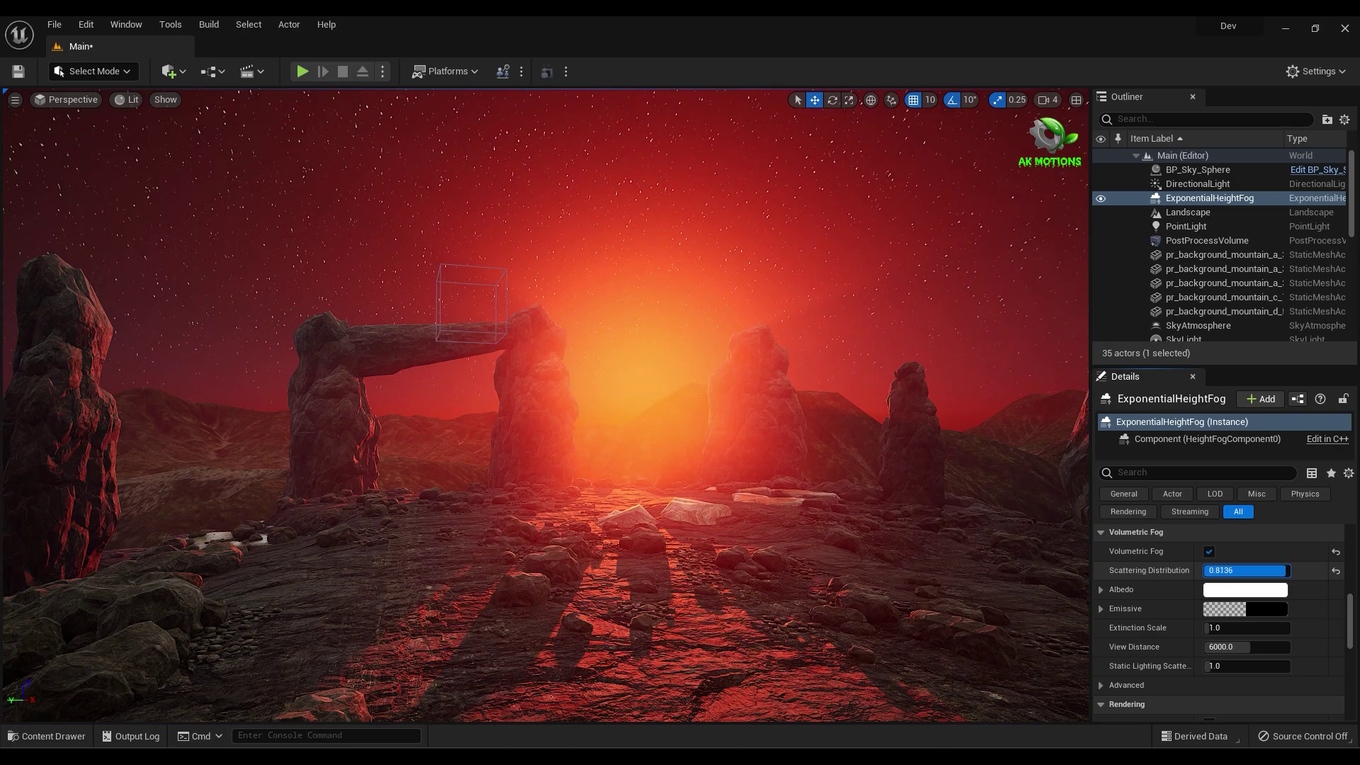
# Lower the volumetric fog's scattering distribution to 0.756.
pyautogui.moveTo(1285, 570); pyautogui.dragTo(1282, 570)
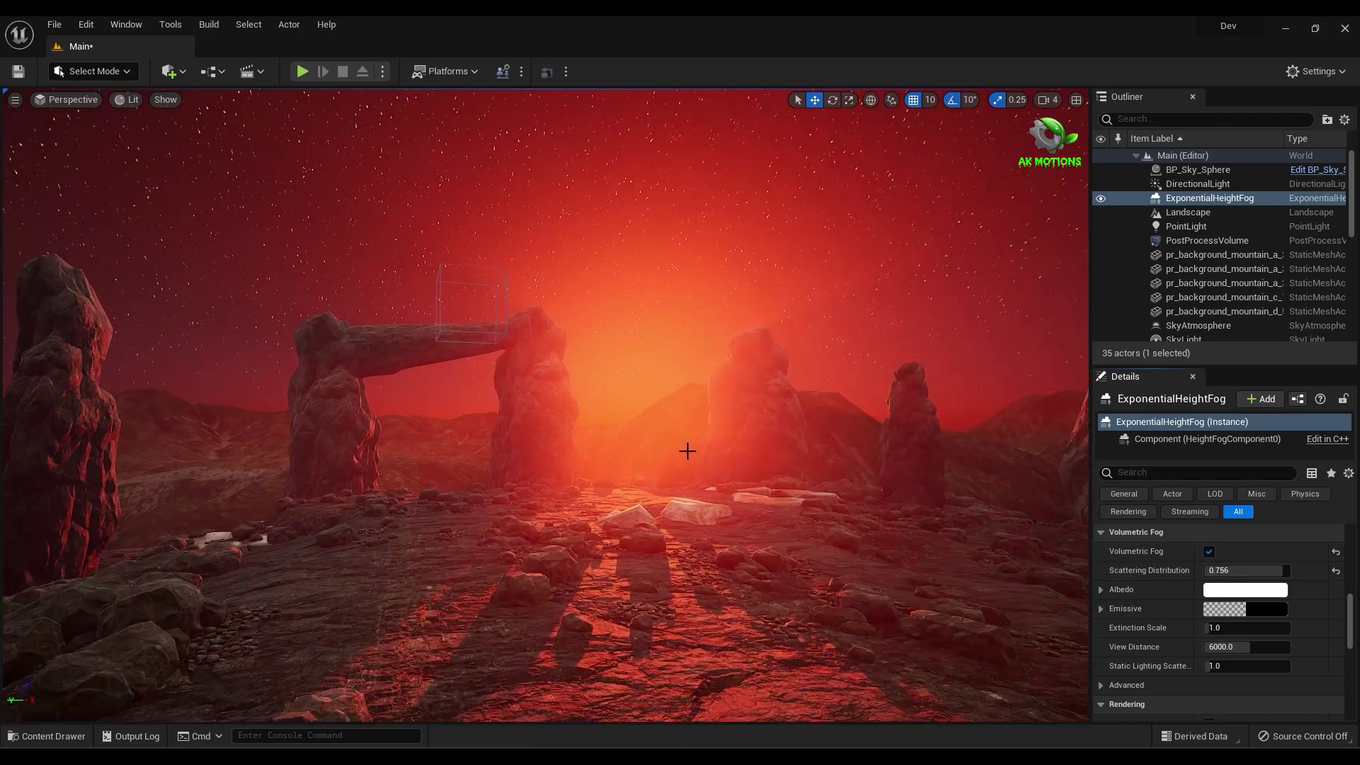
# Add two point lights on the rocky ground in front of the sun's glow.
pyautogui.scroll(-2, 687, 451)
pyautogui.hotkey('ctrl', 'l')
pyautogui.keyDown('ctrl'); pyautogui.click(646, 491); pyautogui.keyUp('ctrl')
pyautogui.keyDown('ctrl'); pyautogui.click(642, 496); pyautogui.keyUp('ctrl')
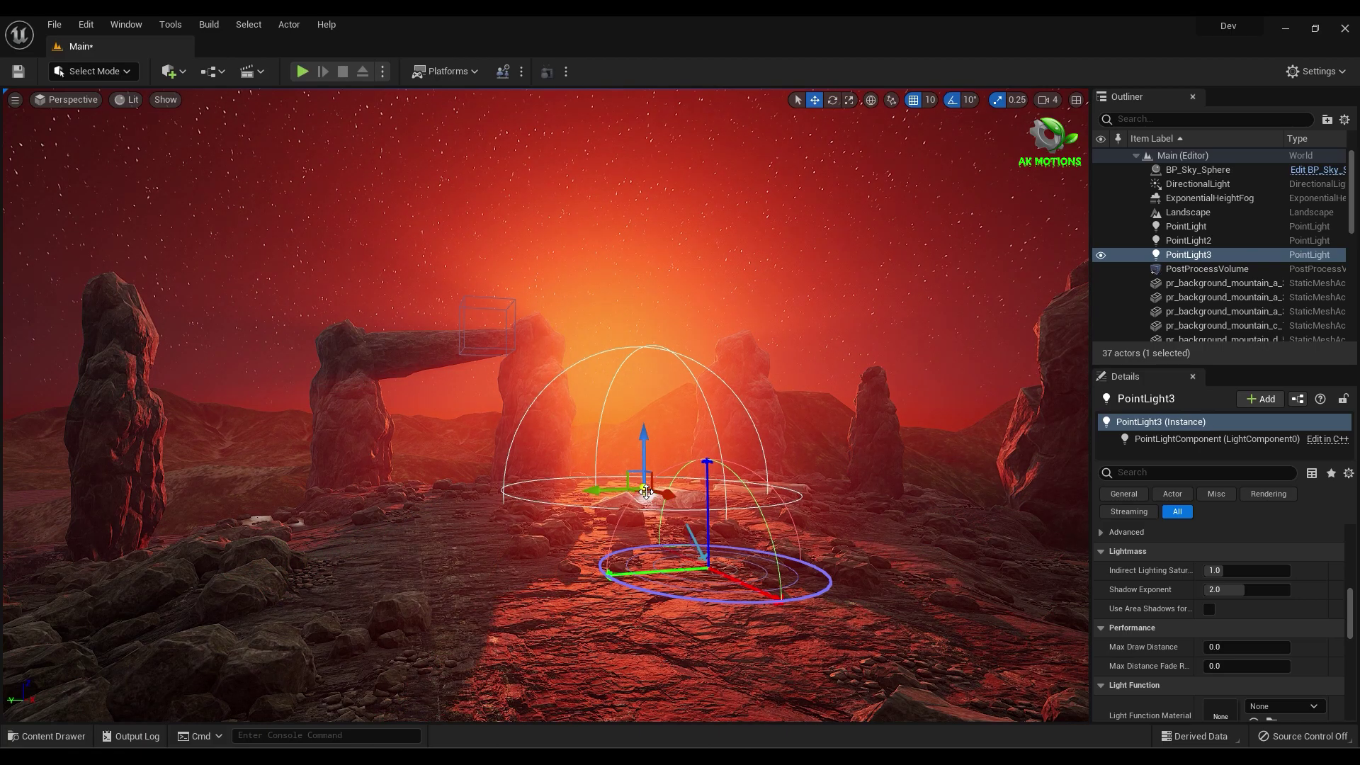
# Examine the settings of the DirectionalLight, the BP_Sky_Sphere and the first PointLight.
pyautogui.click(1196, 184)
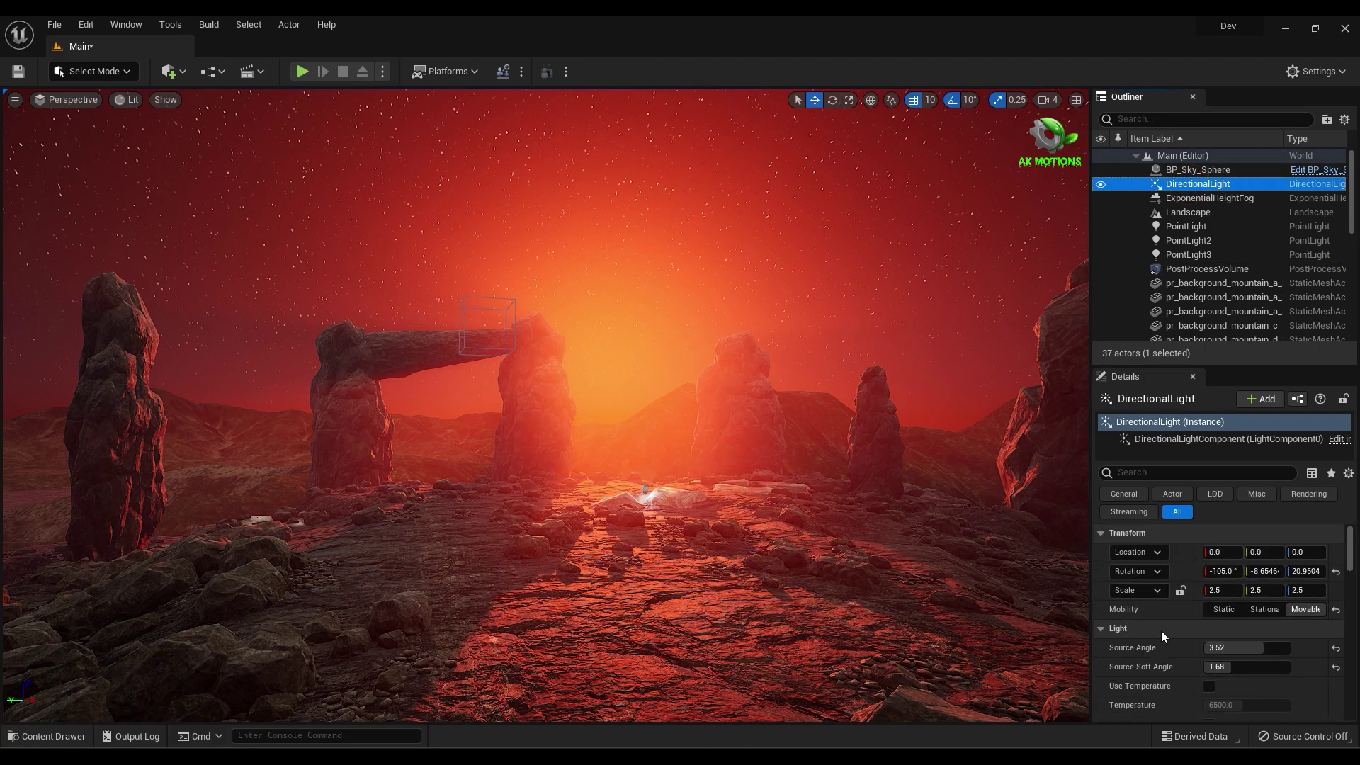
pyautogui.click(1108, 170)
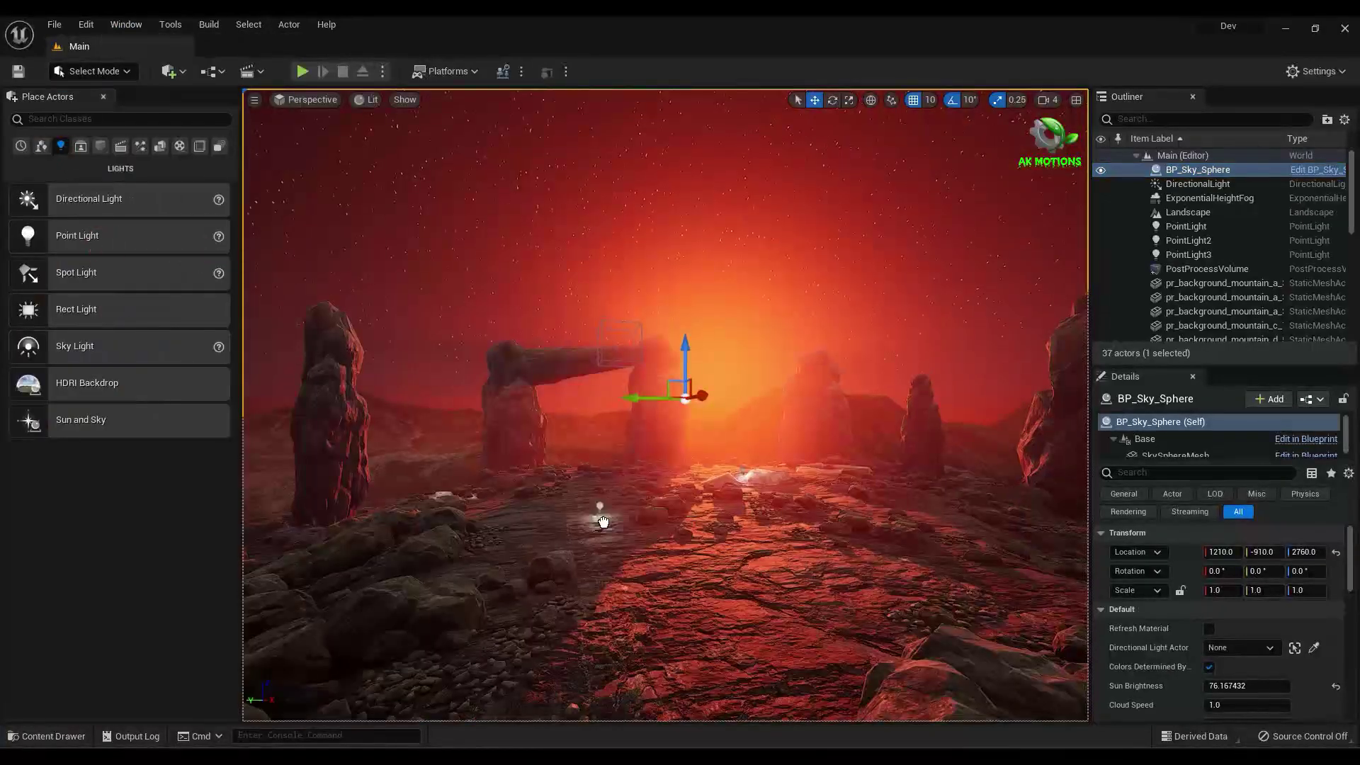
pyautogui.click(1186, 226)
pyautogui.scroll(-5, 1170, 662)
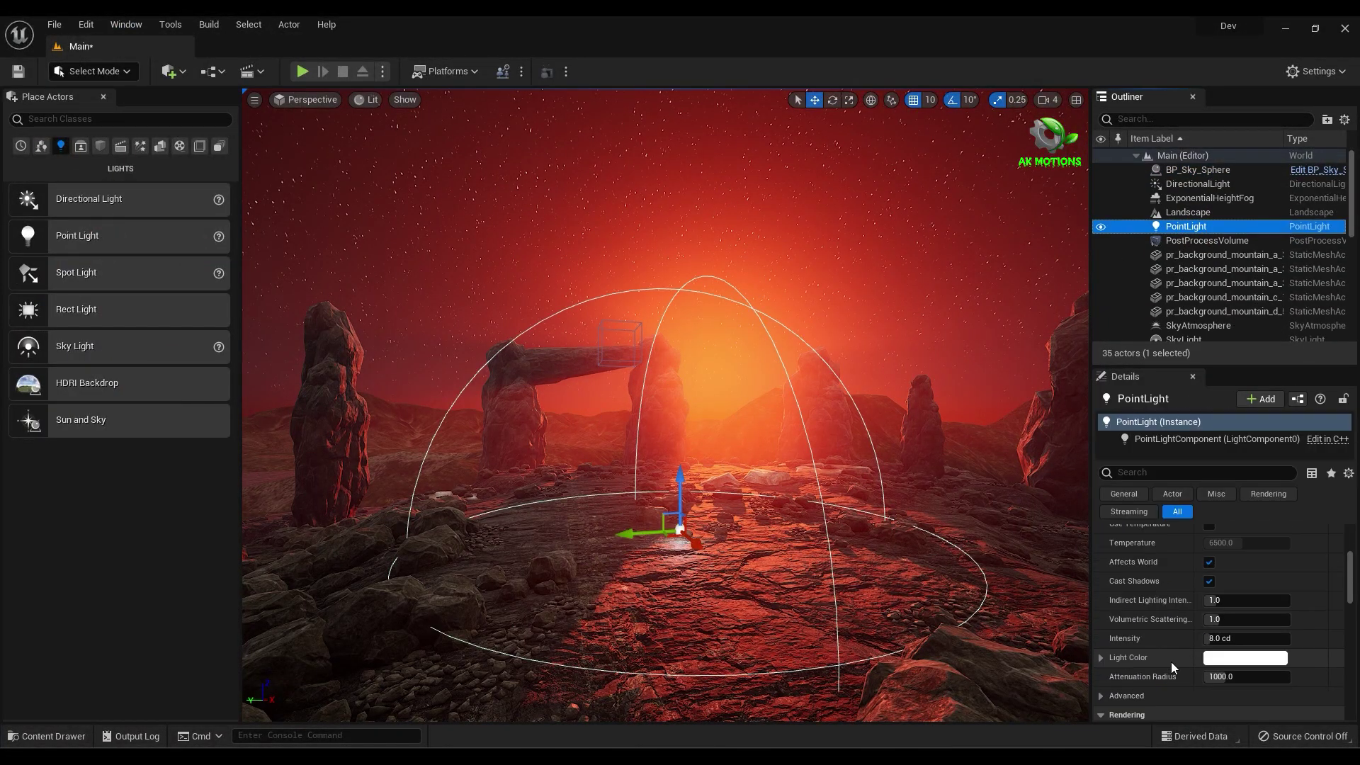
pyautogui.scroll(-8, 1171, 662)
pyautogui.scroll(8, 1250, 684)
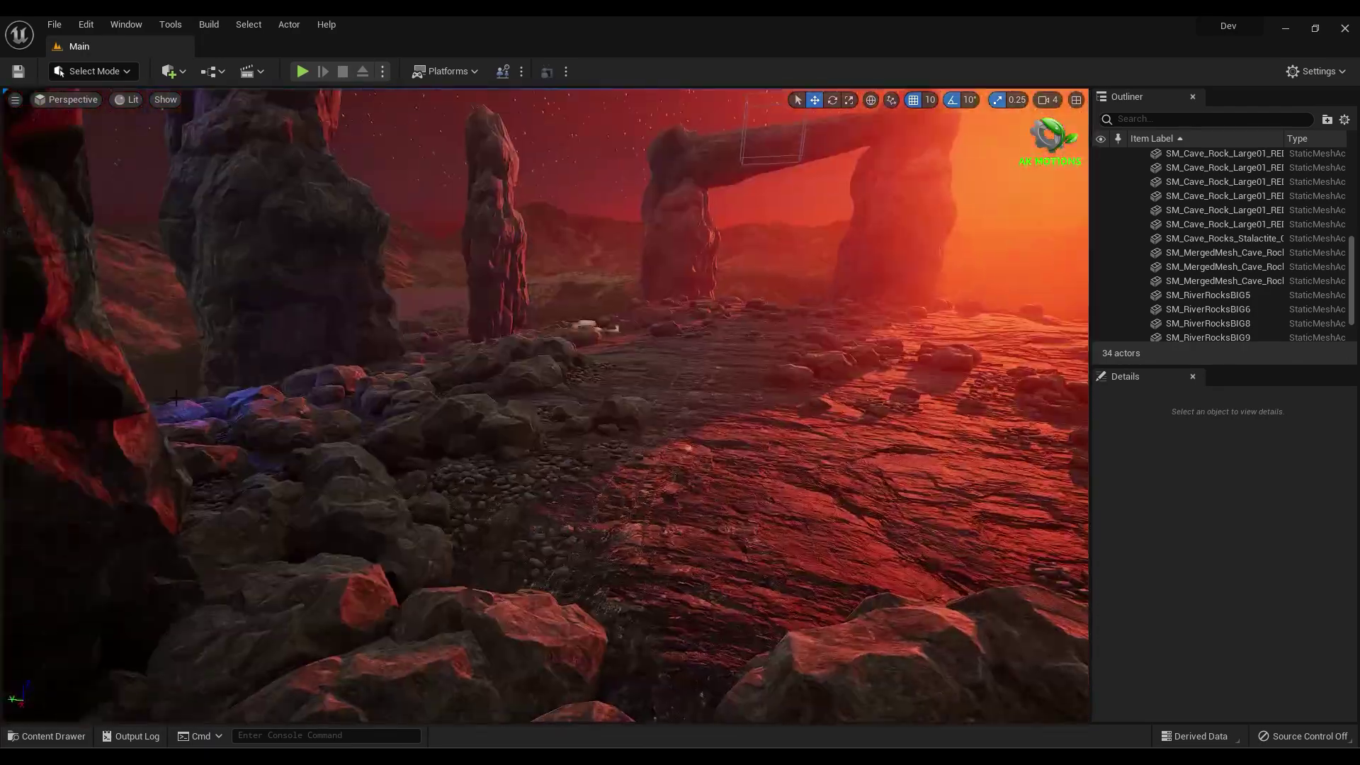
# Reposition the blue point light among the rocks near the stone pillars.
pyautogui.click(168, 358)
pyautogui.moveTo(129, 389); pyautogui.dragTo(295, 377)
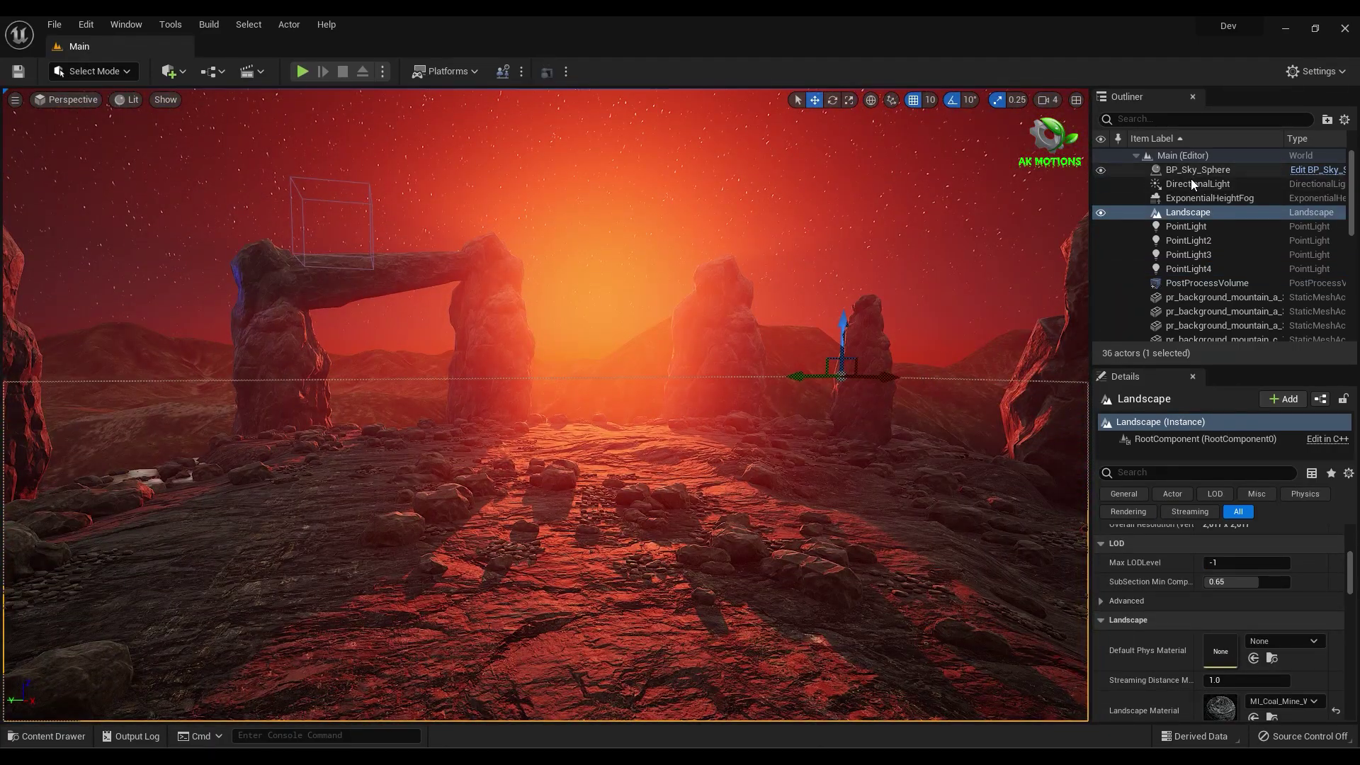
# Change the DirectionalLight's light color to bright blue and dim its intensity to about 1.81 lux.
pyautogui.click(1191, 183)
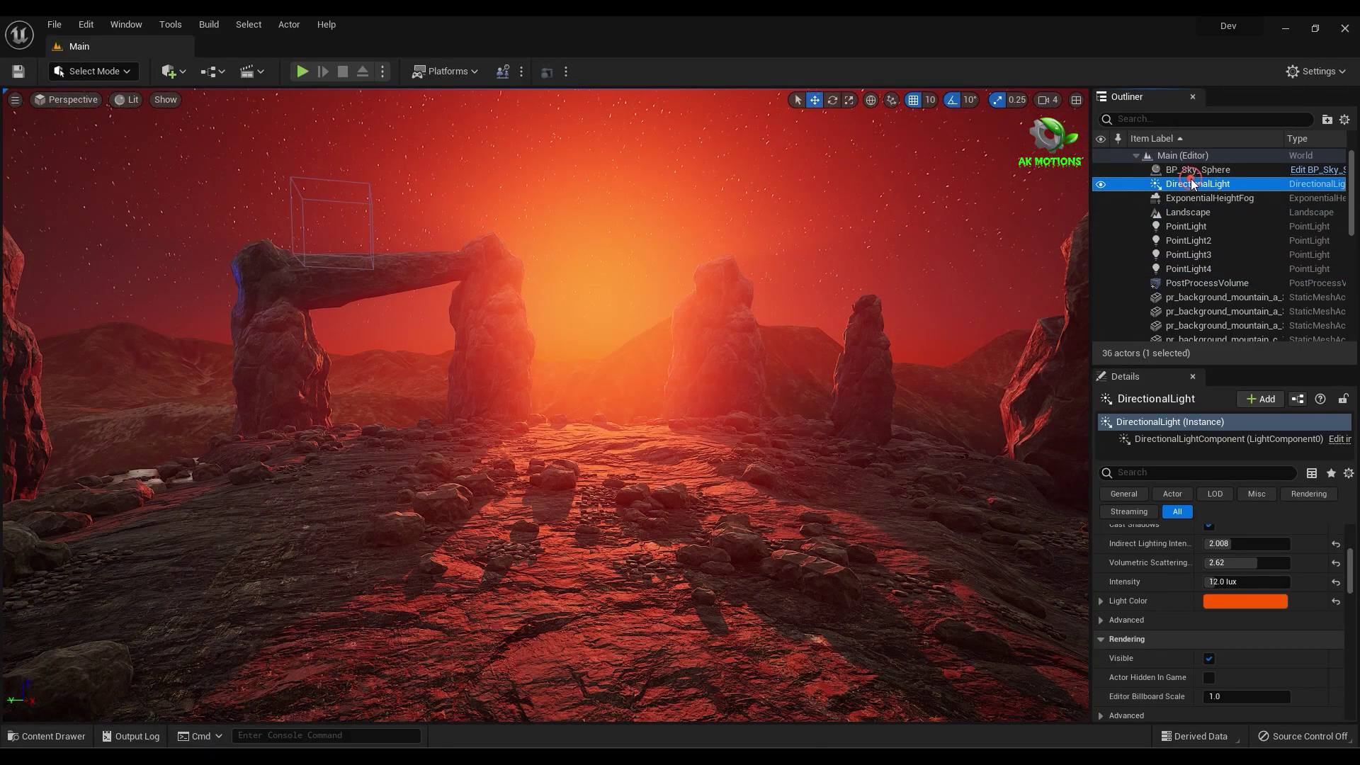
pyautogui.click(1251, 603)
pyautogui.click(980, 442)
pyautogui.moveTo(982, 442); pyautogui.dragTo(976, 439)
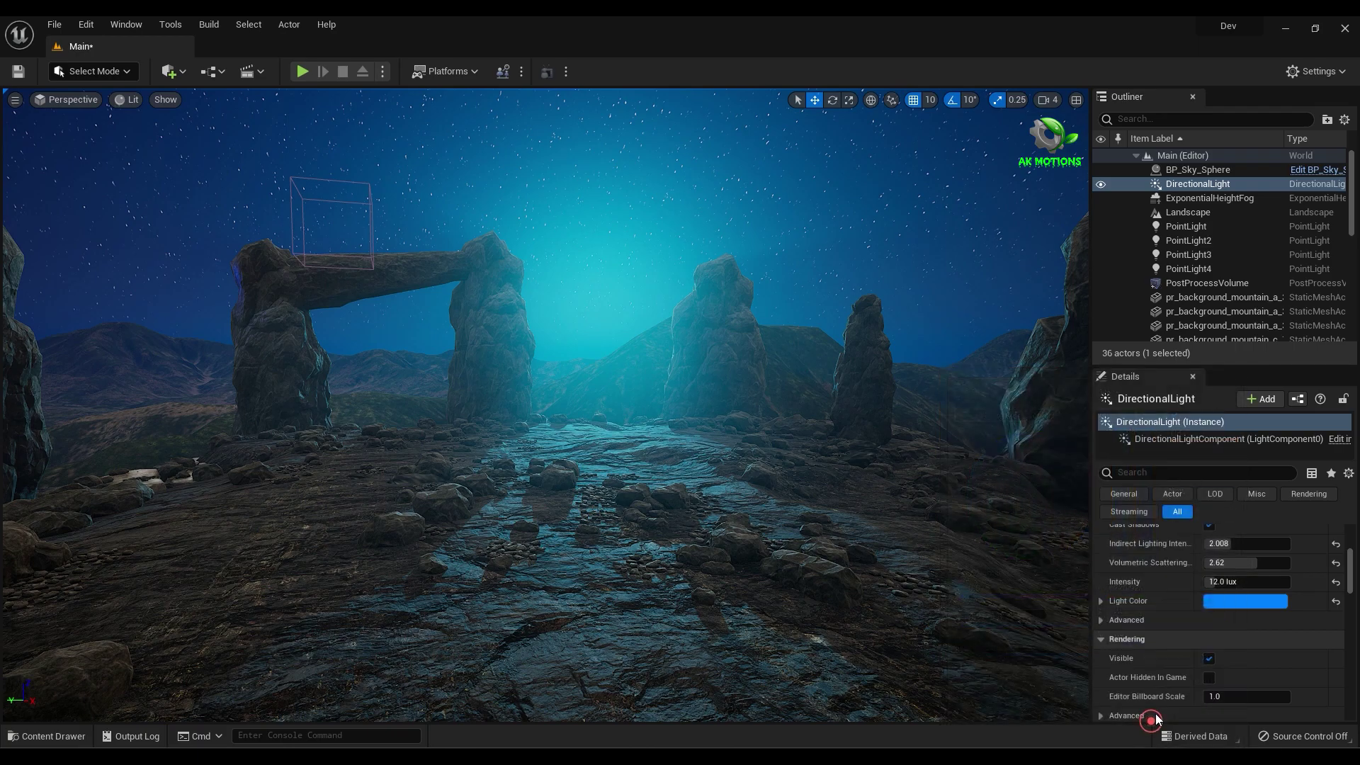
pyautogui.click(1148, 723)
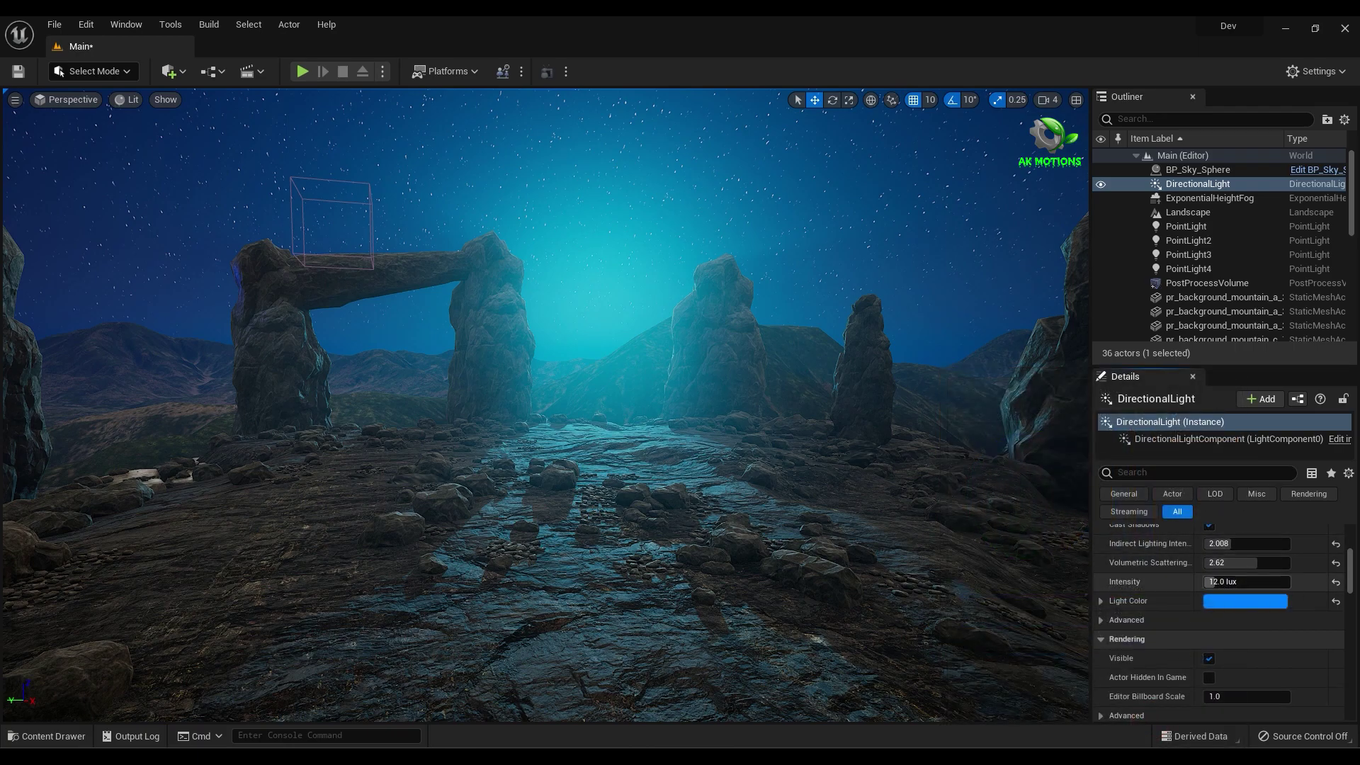
pyautogui.moveTo(1210, 581); pyautogui.dragTo(1176, 582)
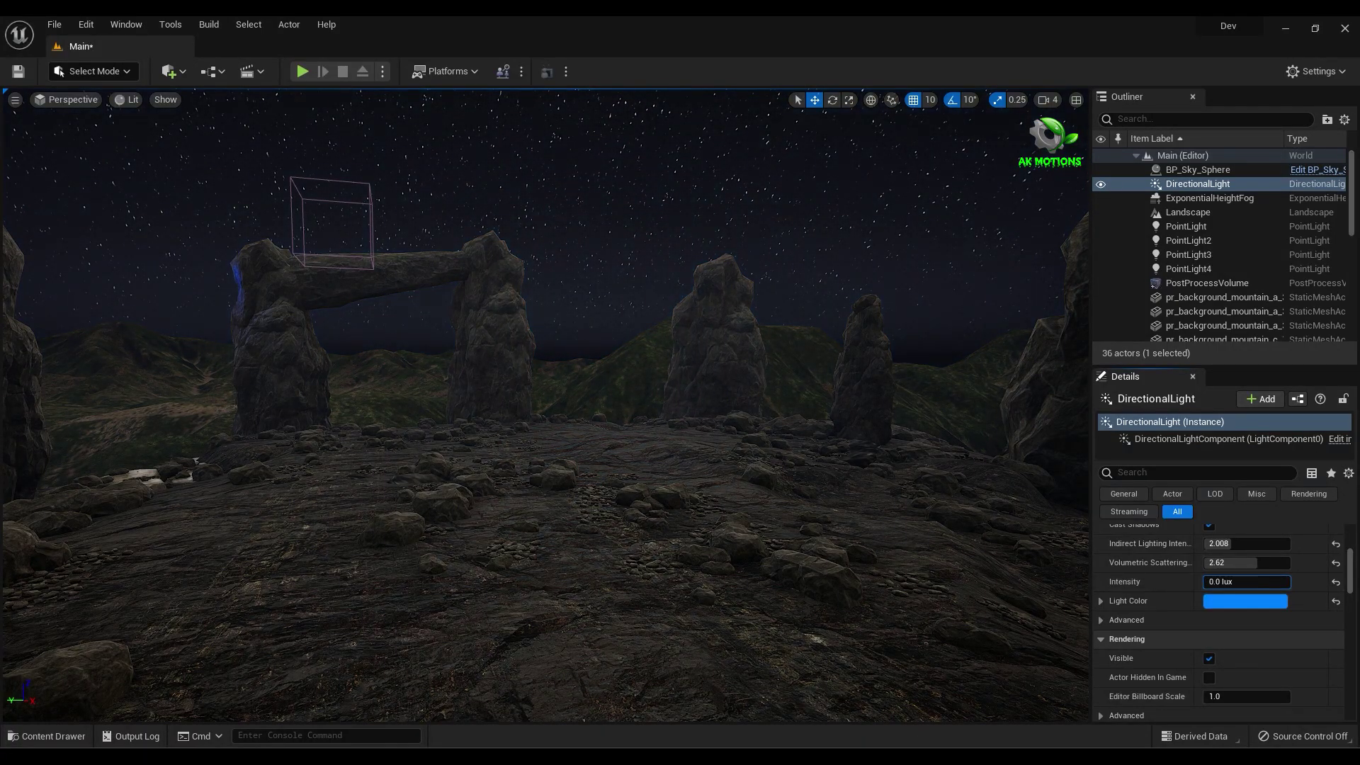
pyautogui.moveTo(1175, 581); pyautogui.dragTo(1218, 583)
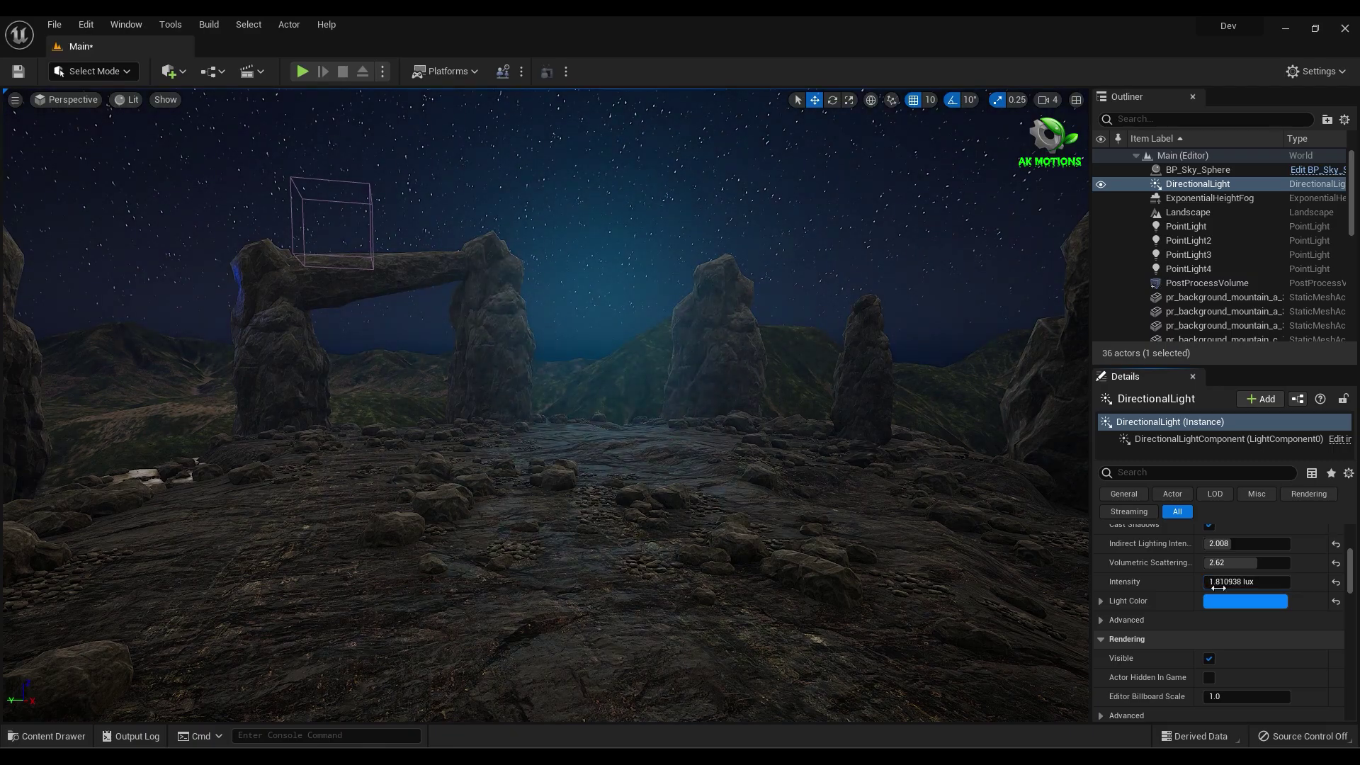
pyautogui.moveTo(616, 453); pyautogui.dragTo(372, 421, button='right')
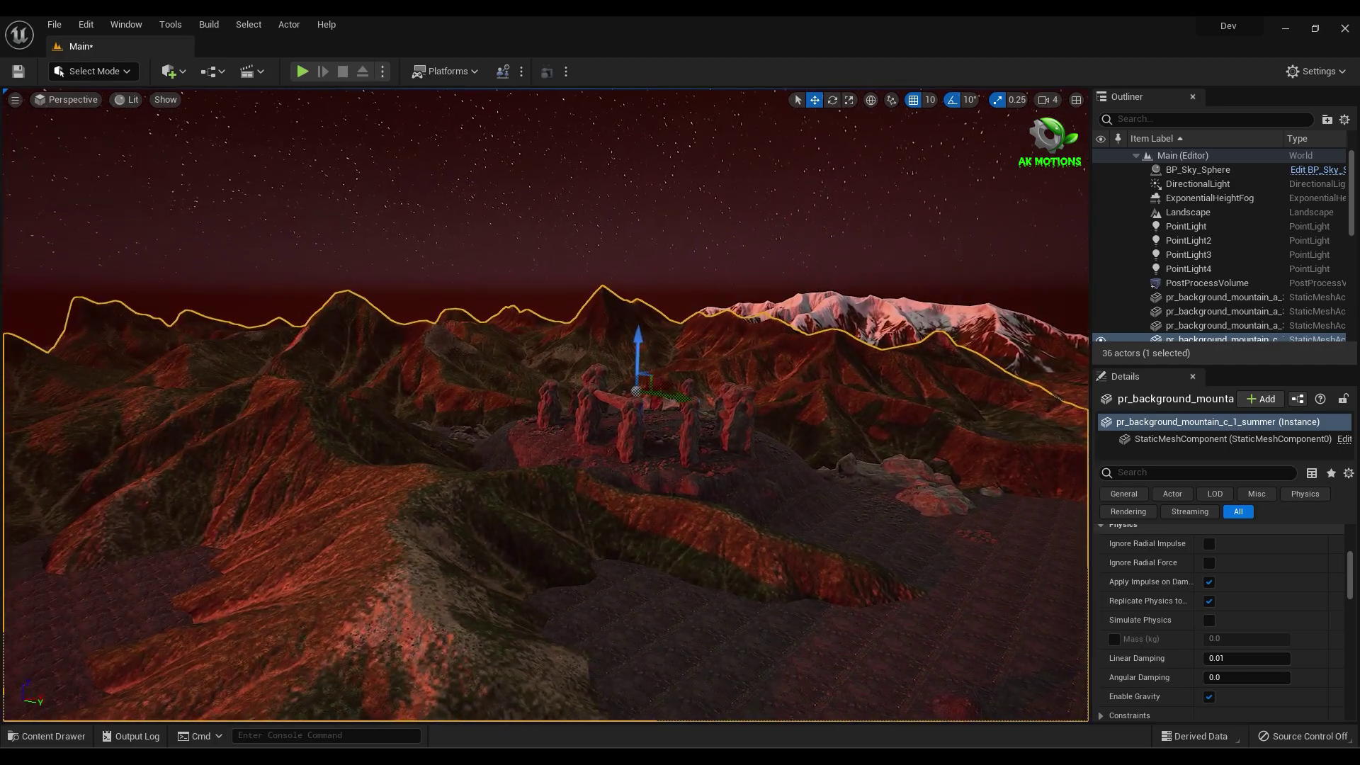
pyautogui.press('d')
pyautogui.moveTo(963, 575); pyautogui.dragTo(963, 574, button='right')
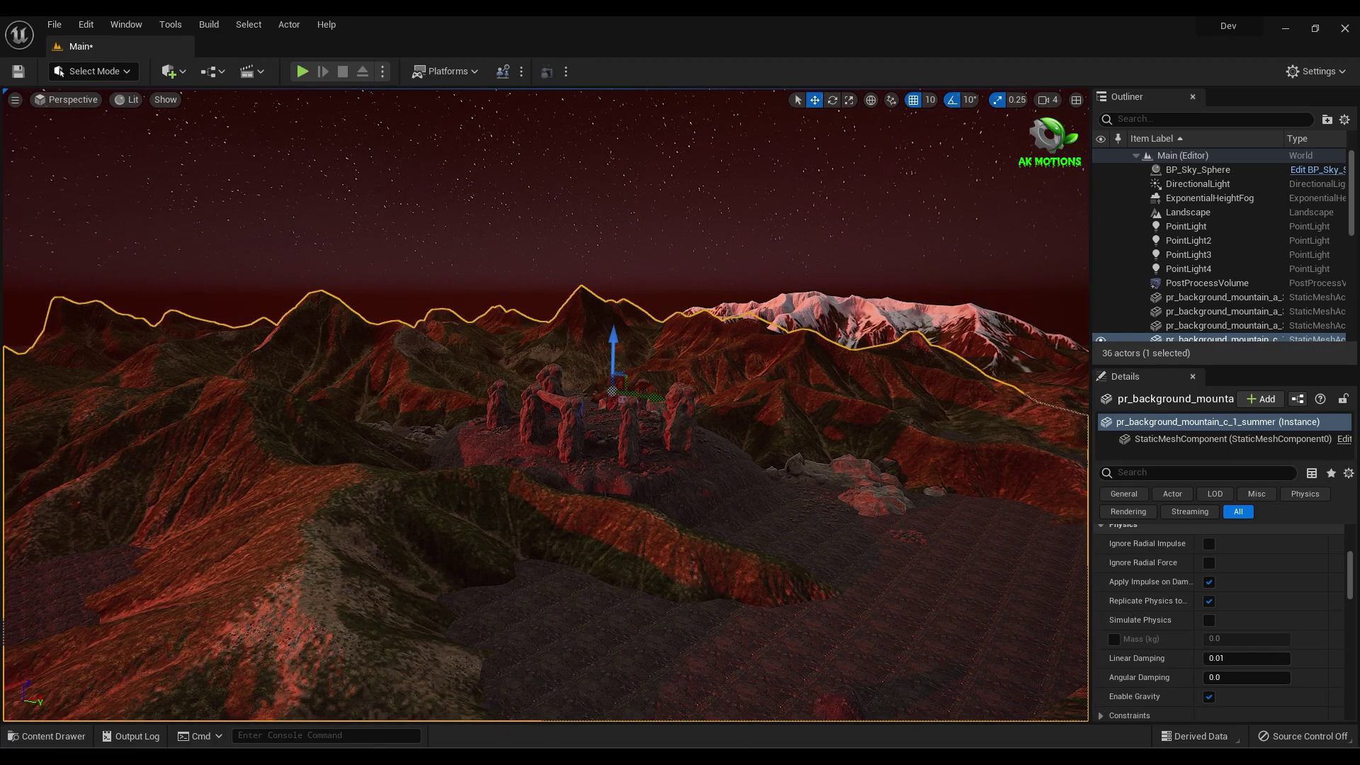